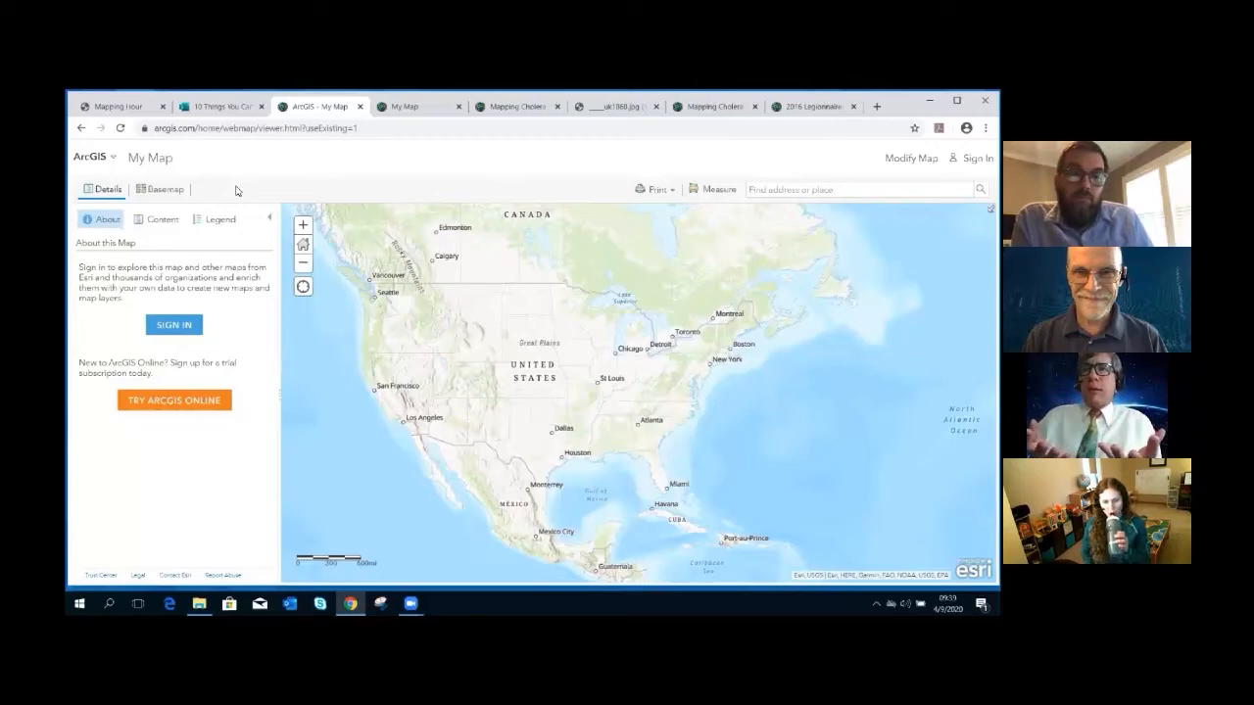
- Bring up the analysis tools in the signed-in My Map and read the descriptions of Summarize Data and Find Locations
click(401, 107)
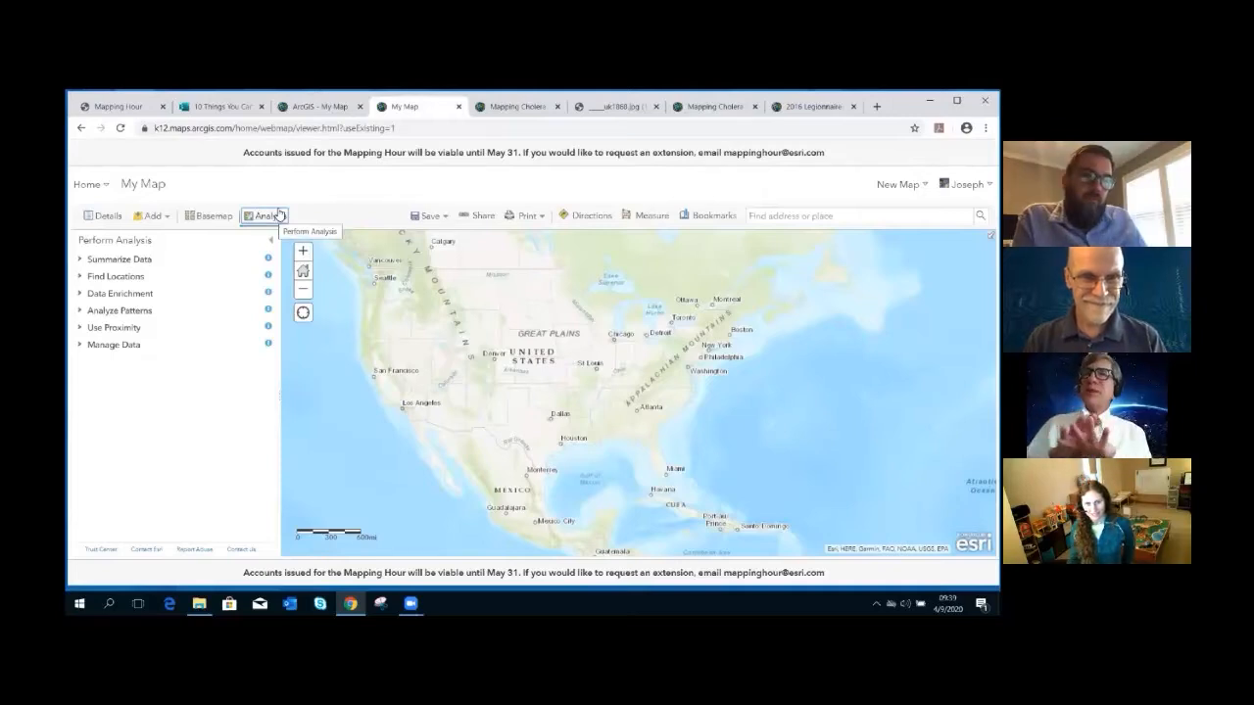
click(276, 216)
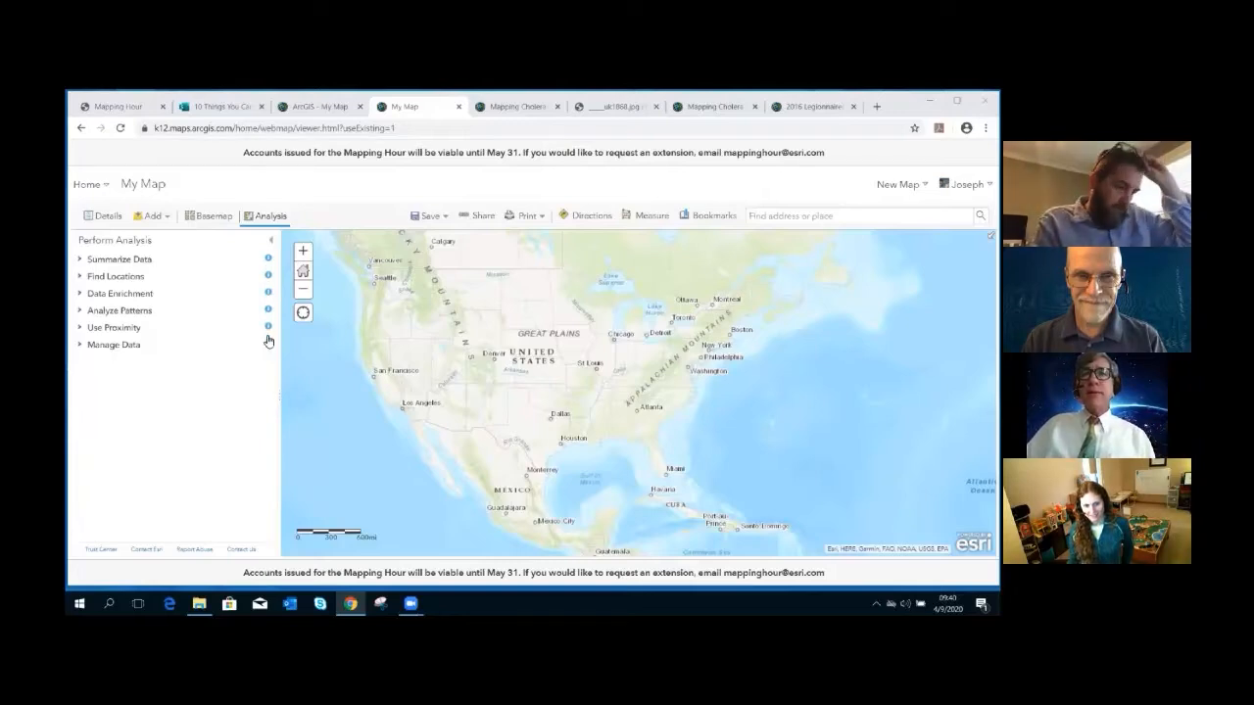
click(268, 259)
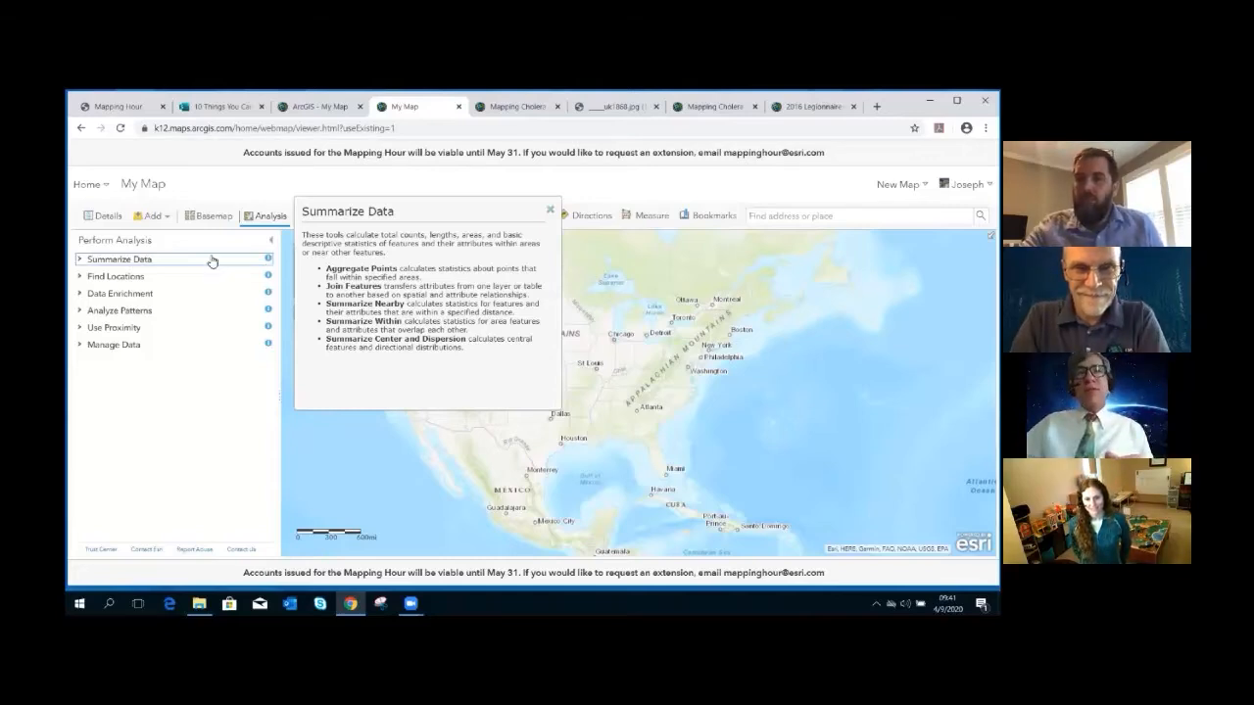
click(269, 278)
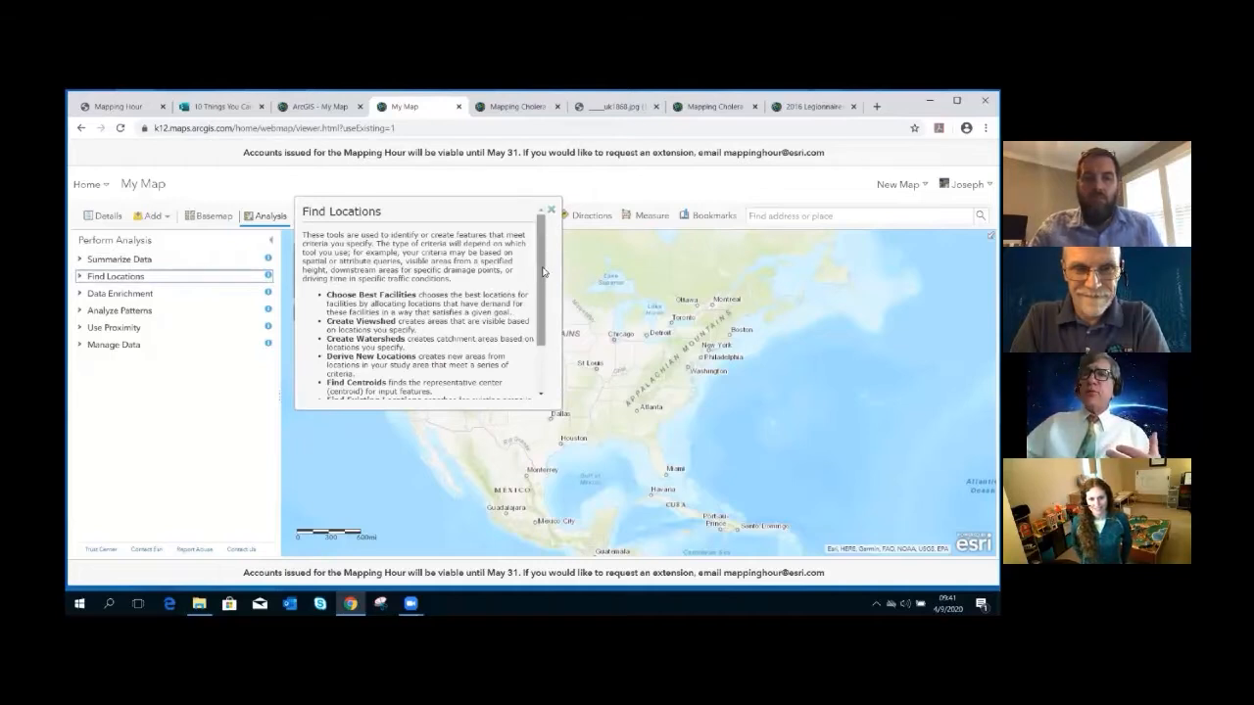
drag(540, 273, 532, 318)
scroll(536, 295, up, 2)
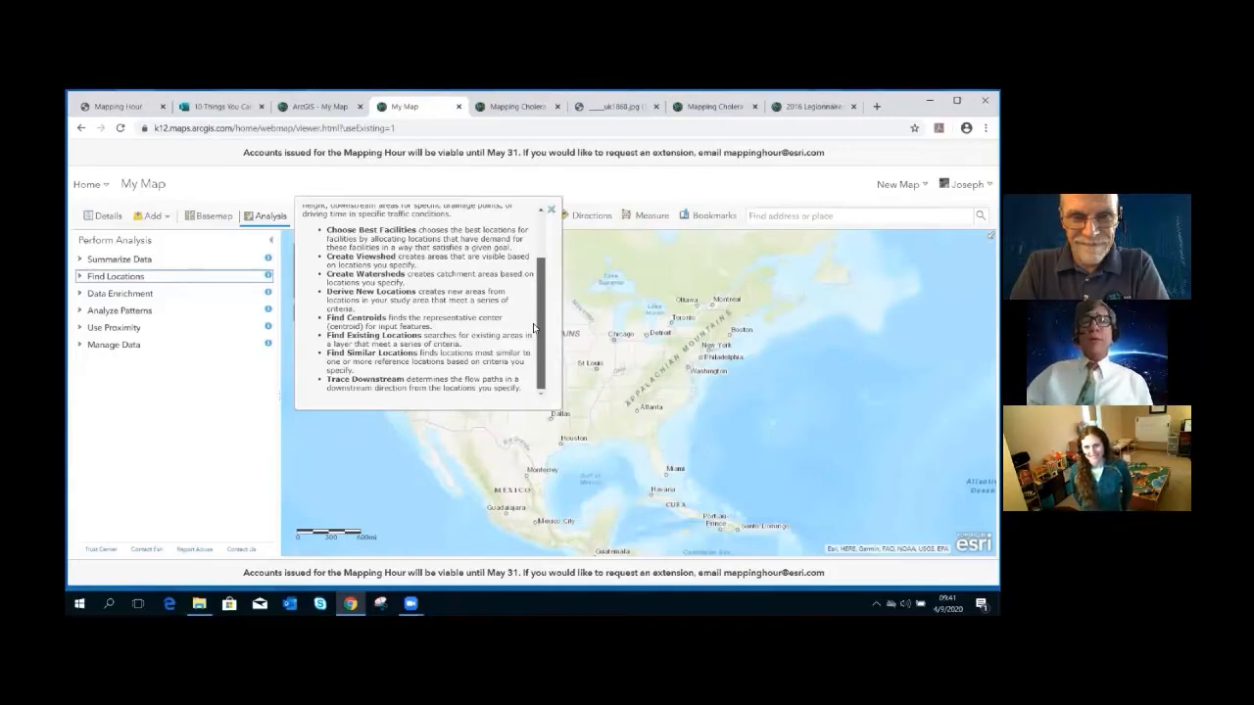
mouse_move(533, 327)
mouse_down()
mouse_move(536, 291)
mouse_move(537, 315)
mouse_up()
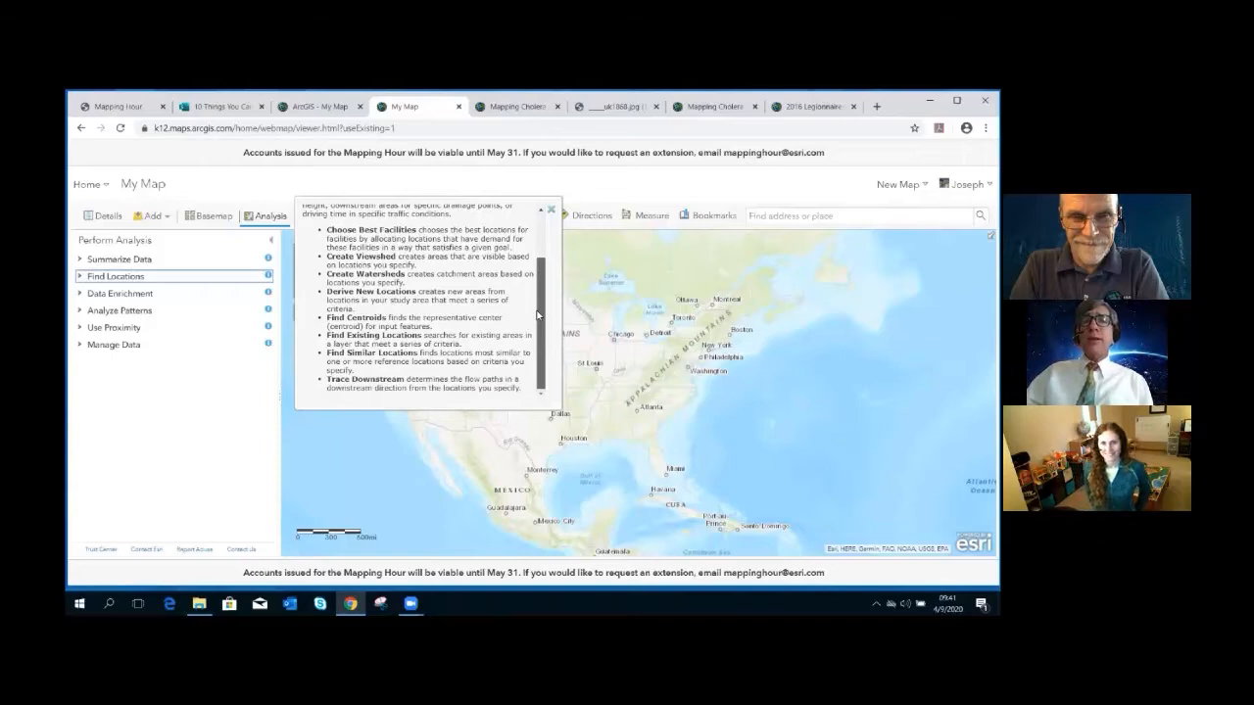
- Read the descriptions of the Data Enrichment, Analyze Patterns, Use Proximity and Manage Data tool sets, closing the last one
click(268, 292)
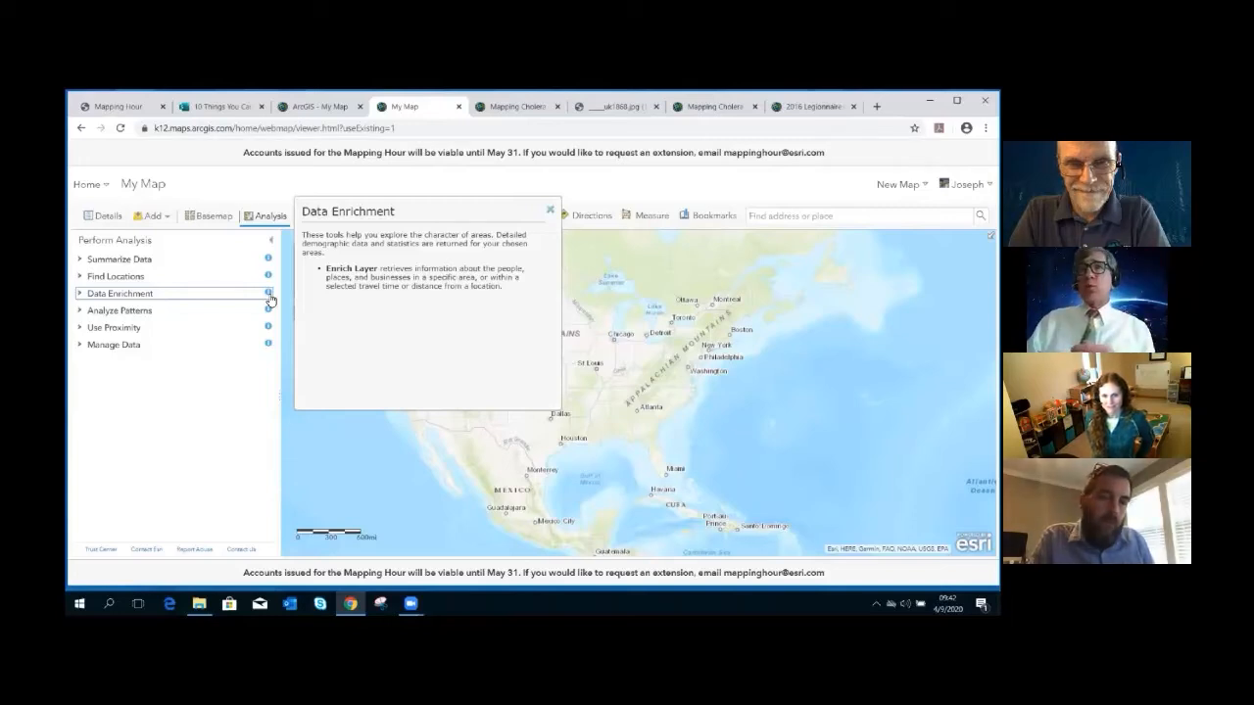
click(269, 311)
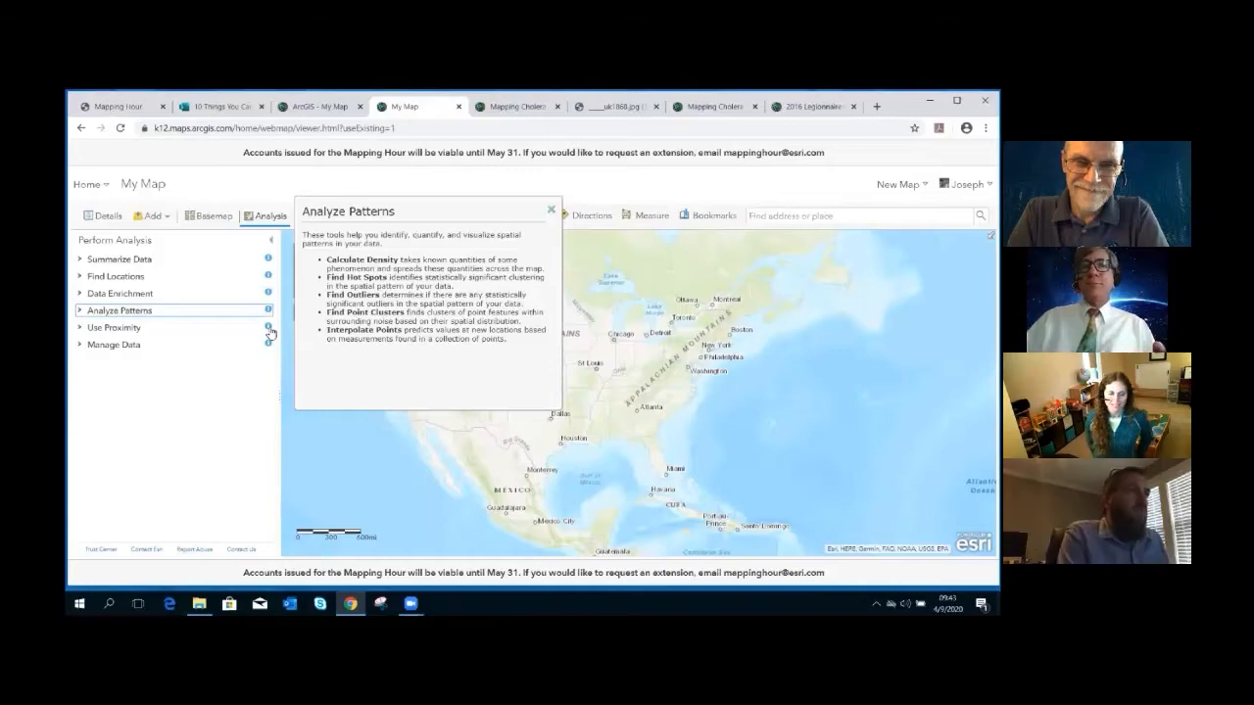
mouse_move(270, 329)
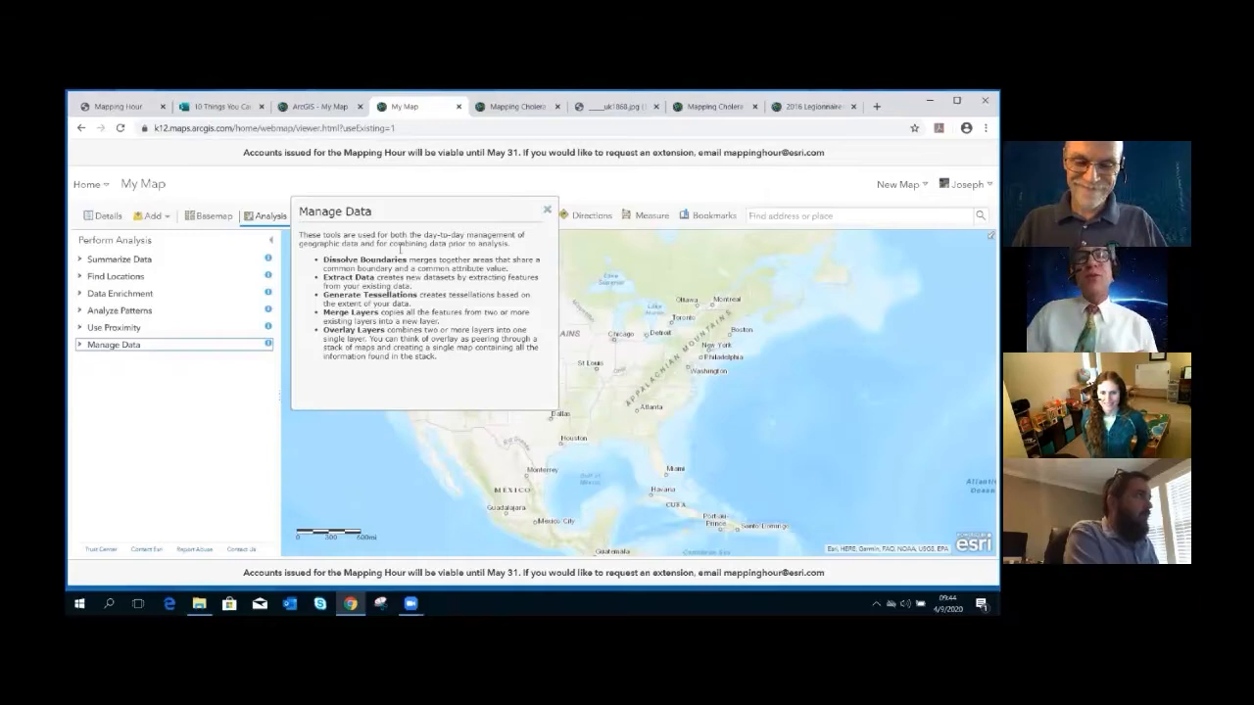
click(547, 212)
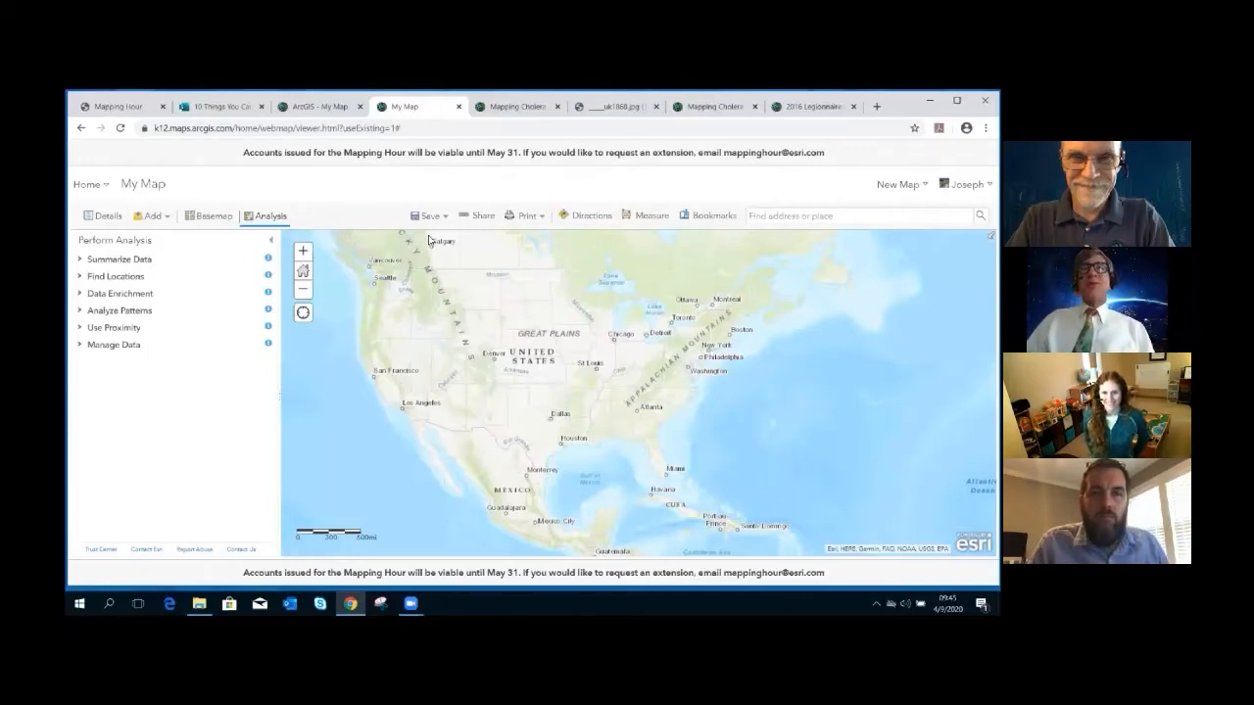
- Switch to the Mapping Cholera in 1854 London Starting Point map and show the locations with 1 or more cholera deaths
click(526, 108)
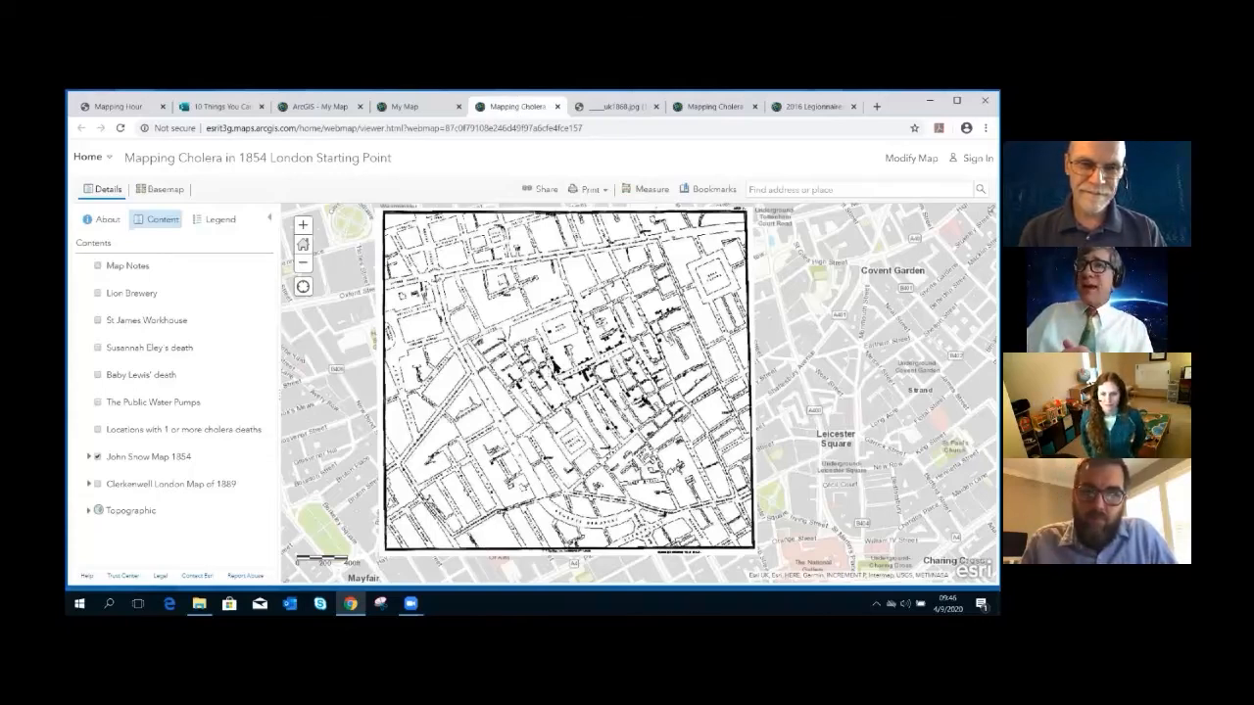
mouse_move(251, 417)
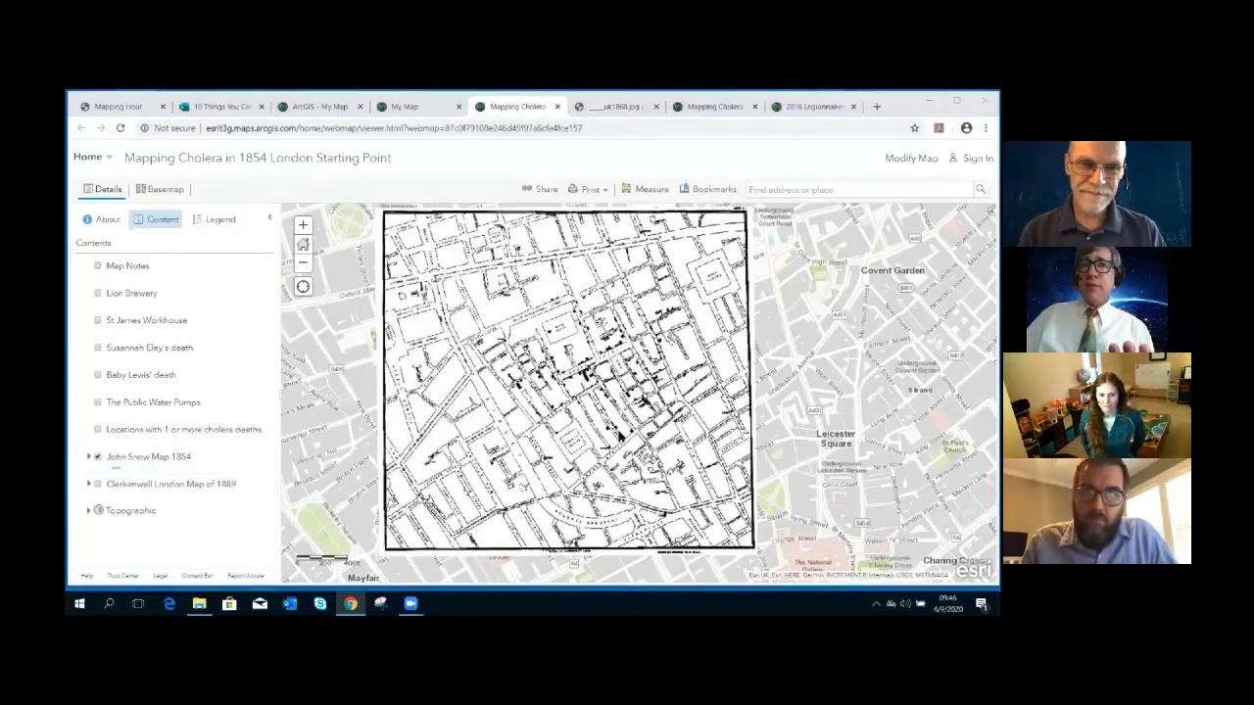
click(642, 374)
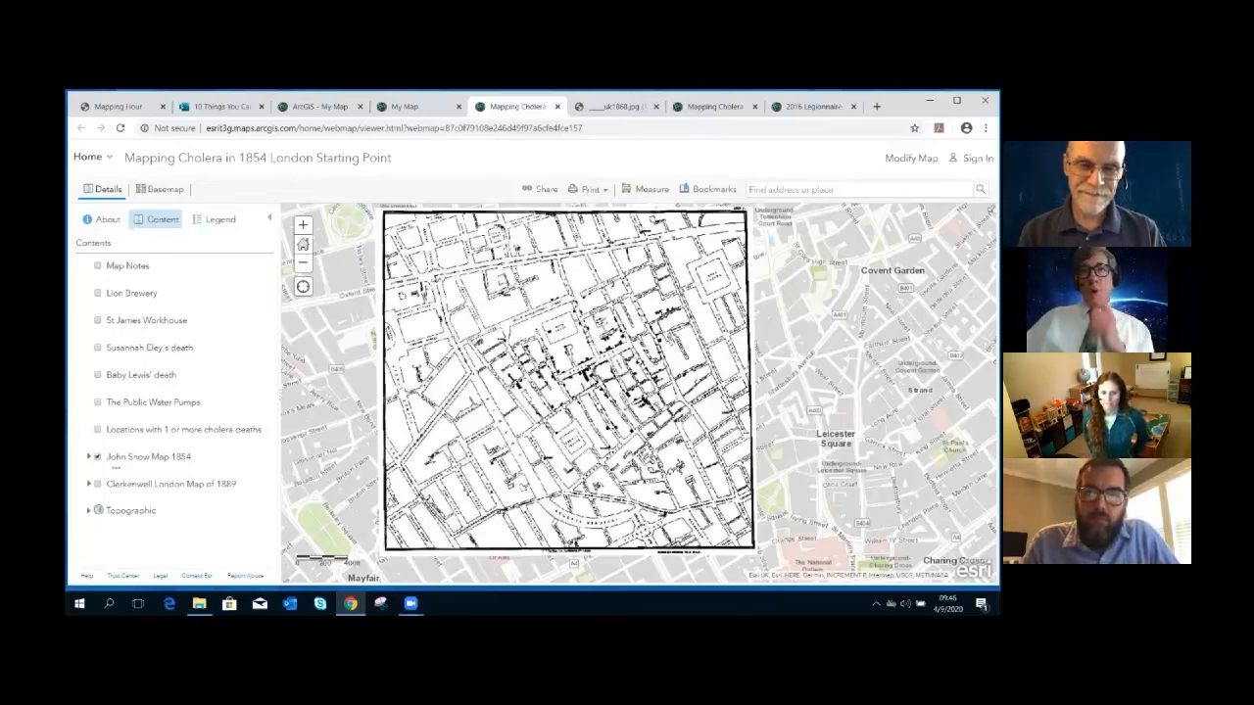
click(98, 431)
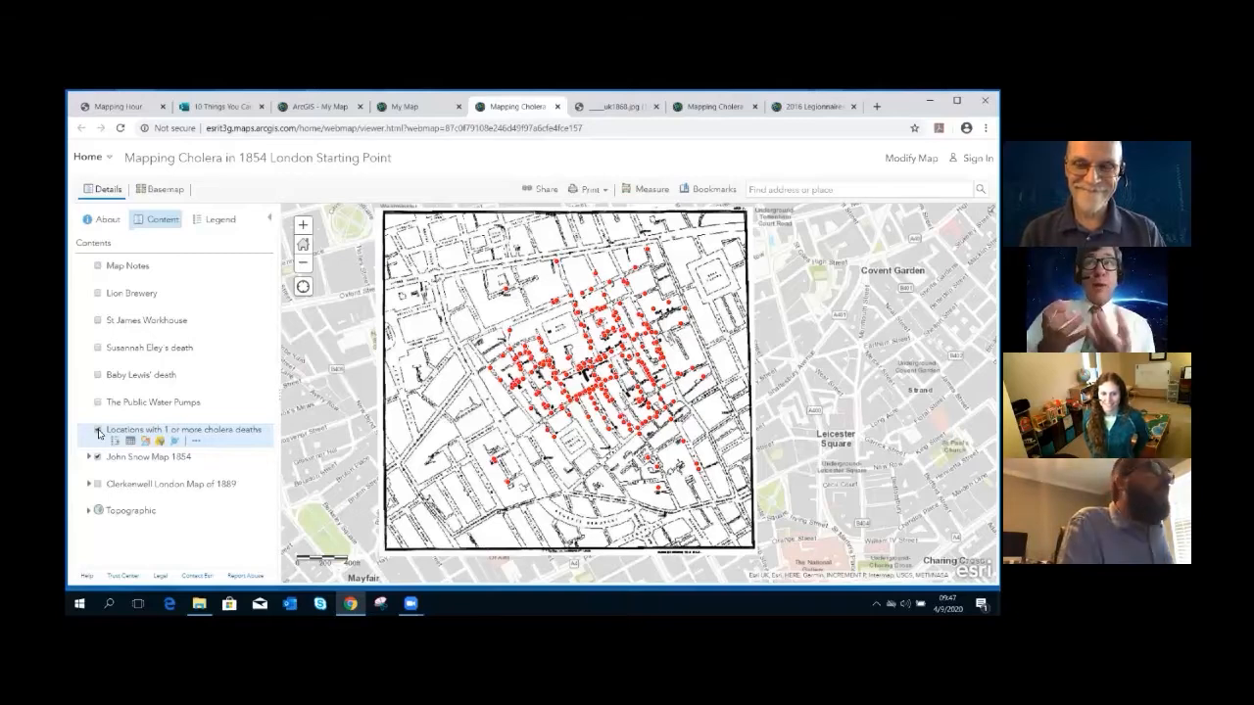
click(98, 430)
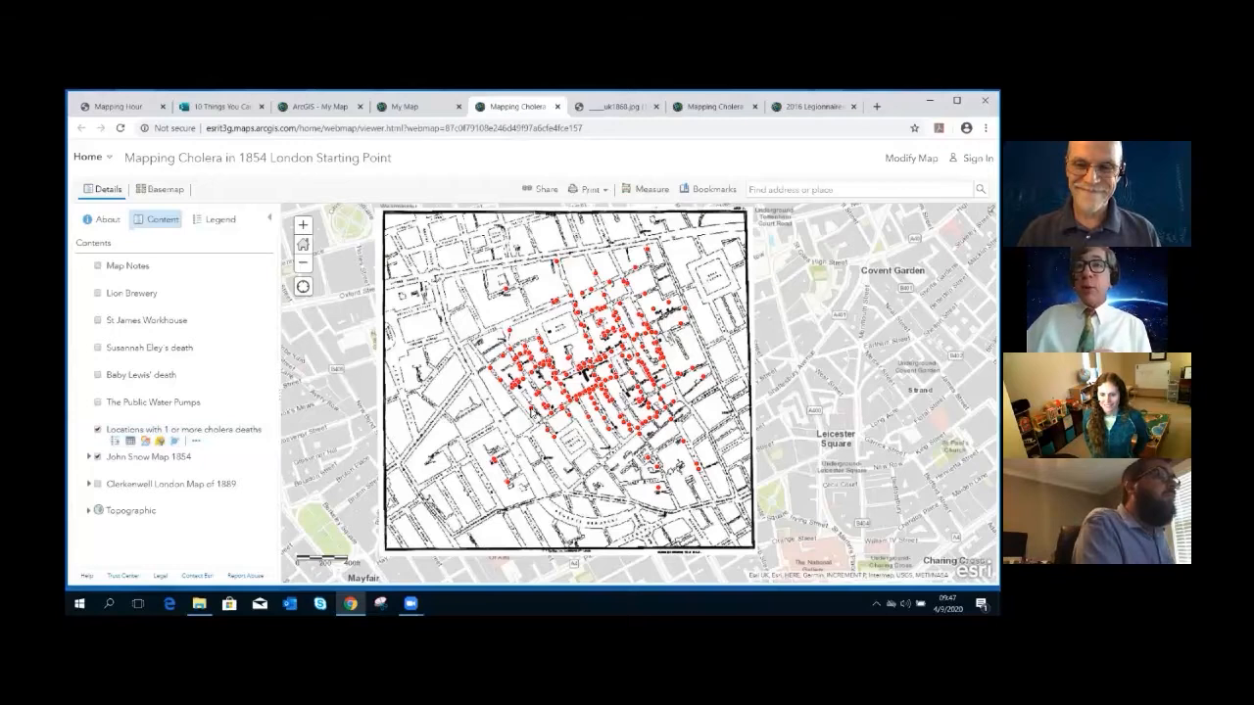
- Inspect the attributes of one cholera death point, and view the uk1868 street photograph before returning to the cholera map
click(529, 409)
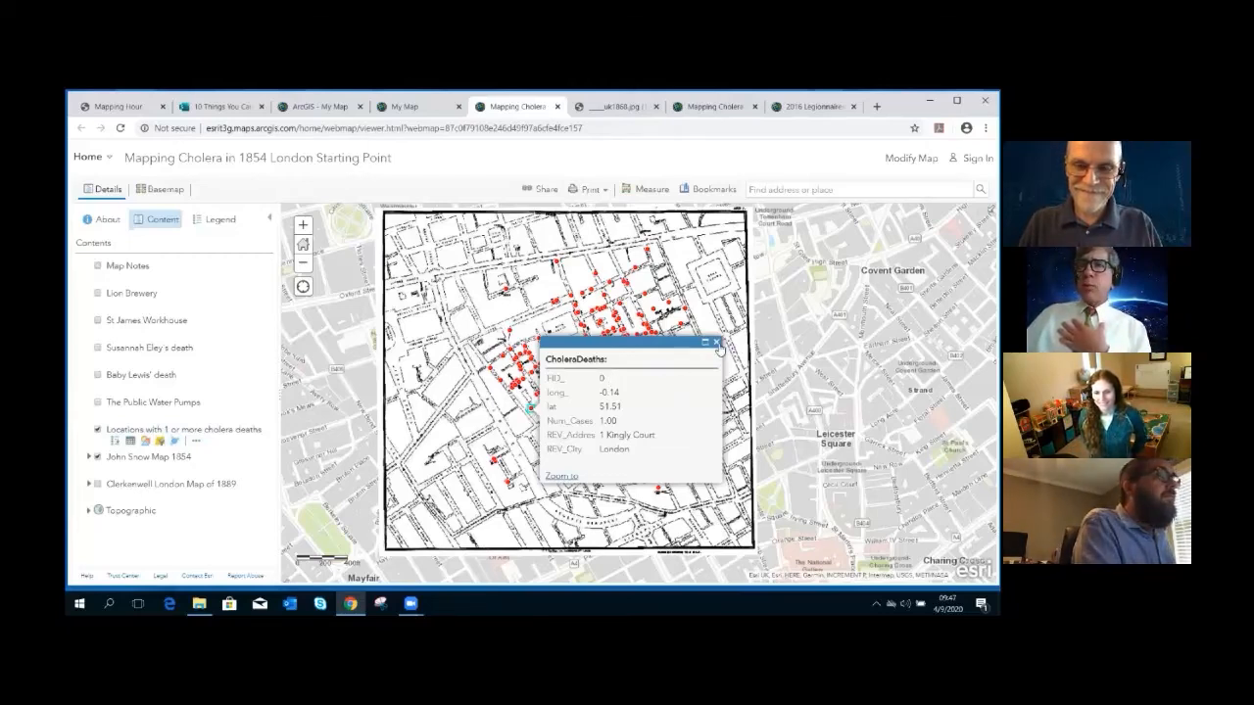
click(717, 344)
click(609, 108)
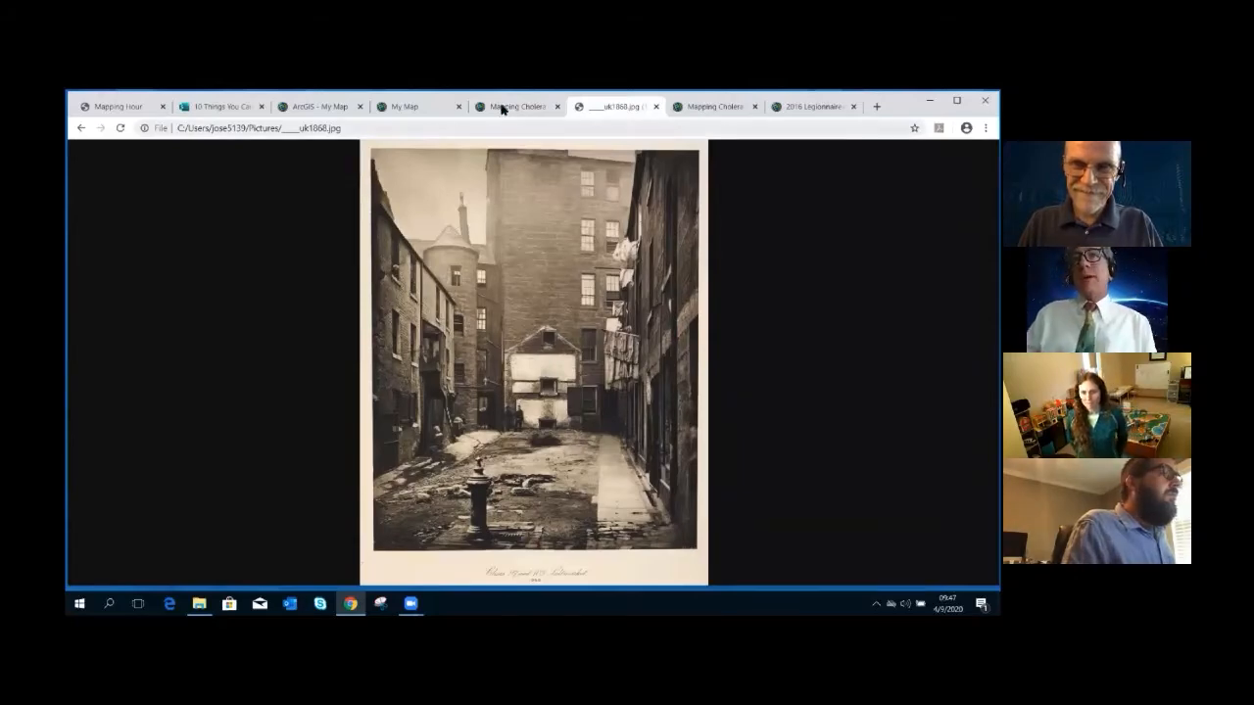
key(ctrl+shift+Tab)
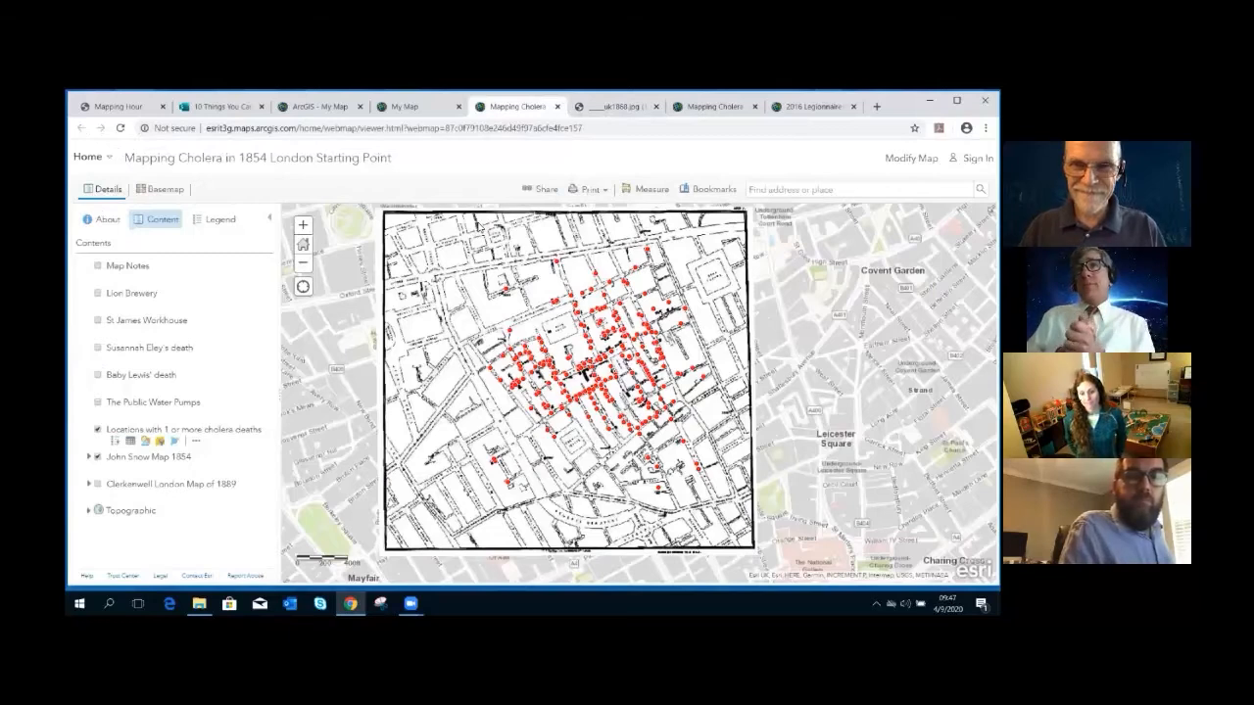
- Change the style of the cholera deaths layer to Heat Map
click(149, 444)
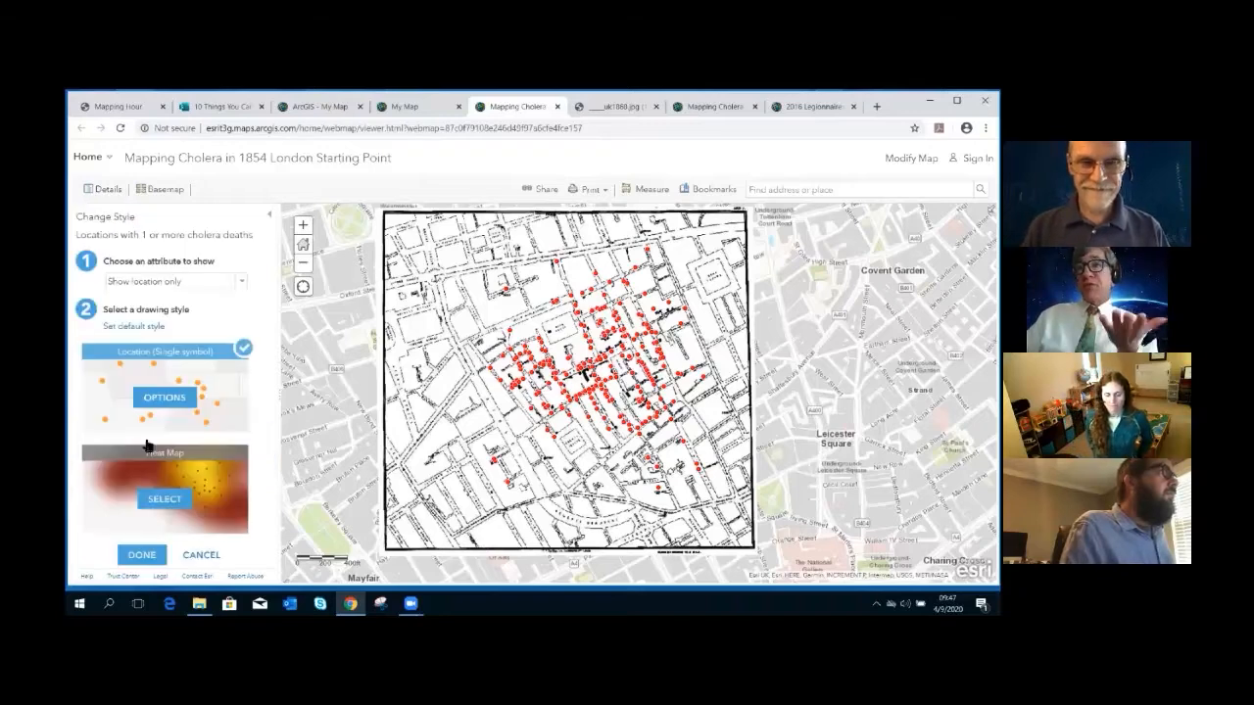
click(167, 499)
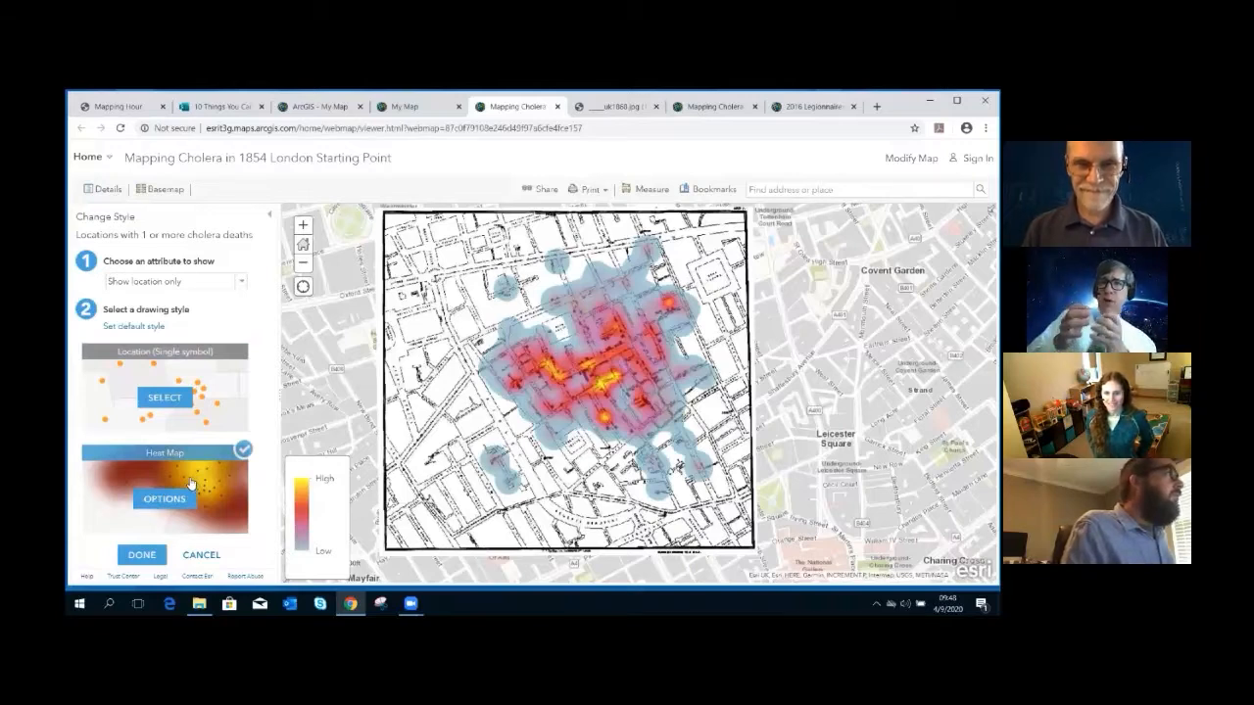
click(142, 555)
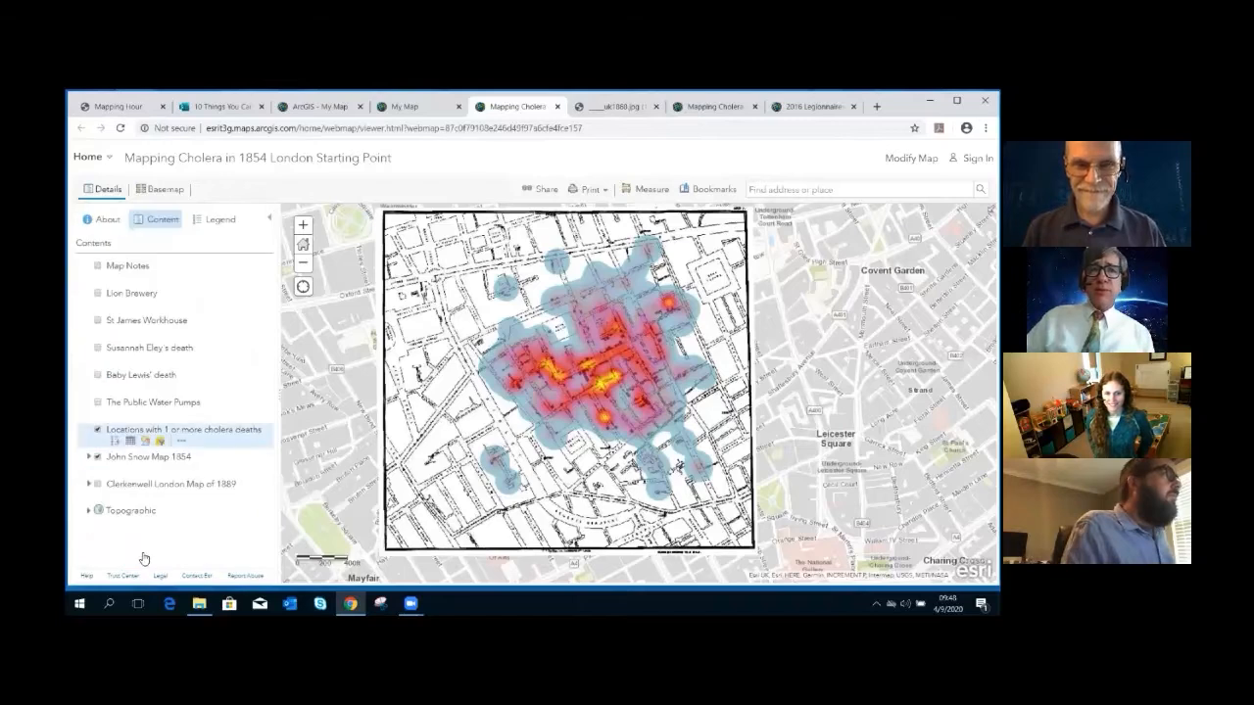
- Show The Public Water Pumps layer and restyle the cholera deaths by Num_Cases using Counts and Amounts (Size)
click(99, 404)
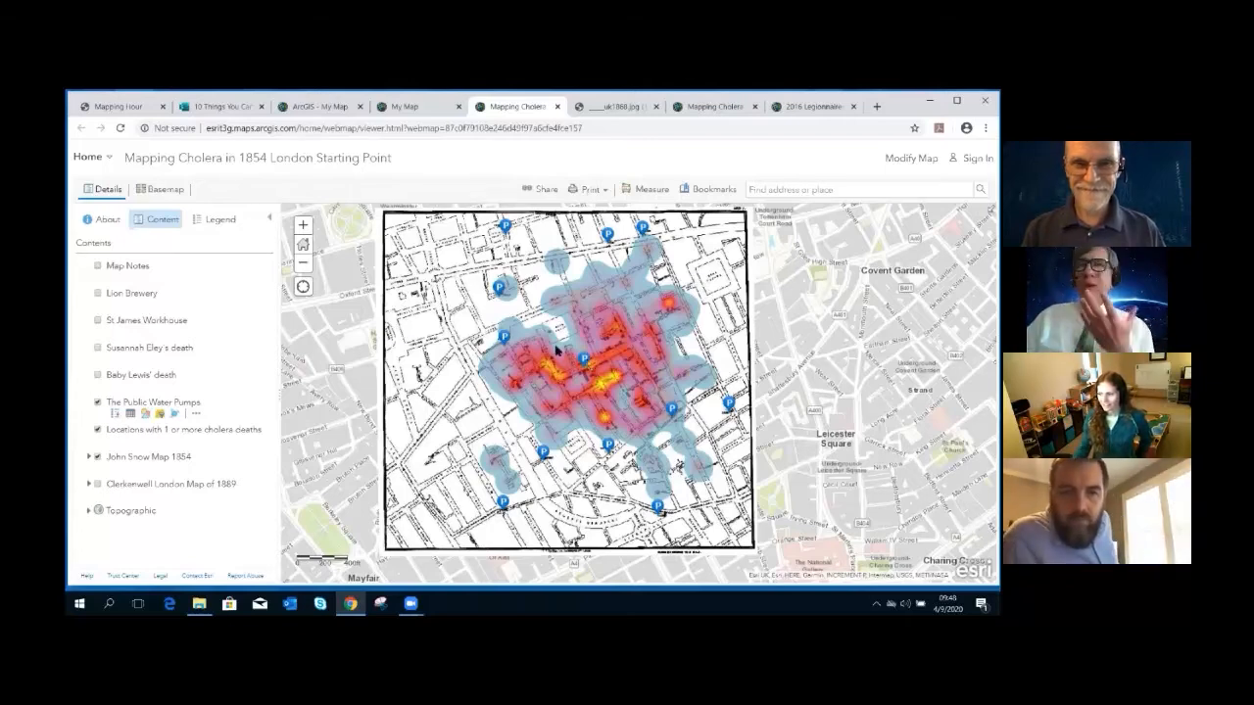
click(98, 403)
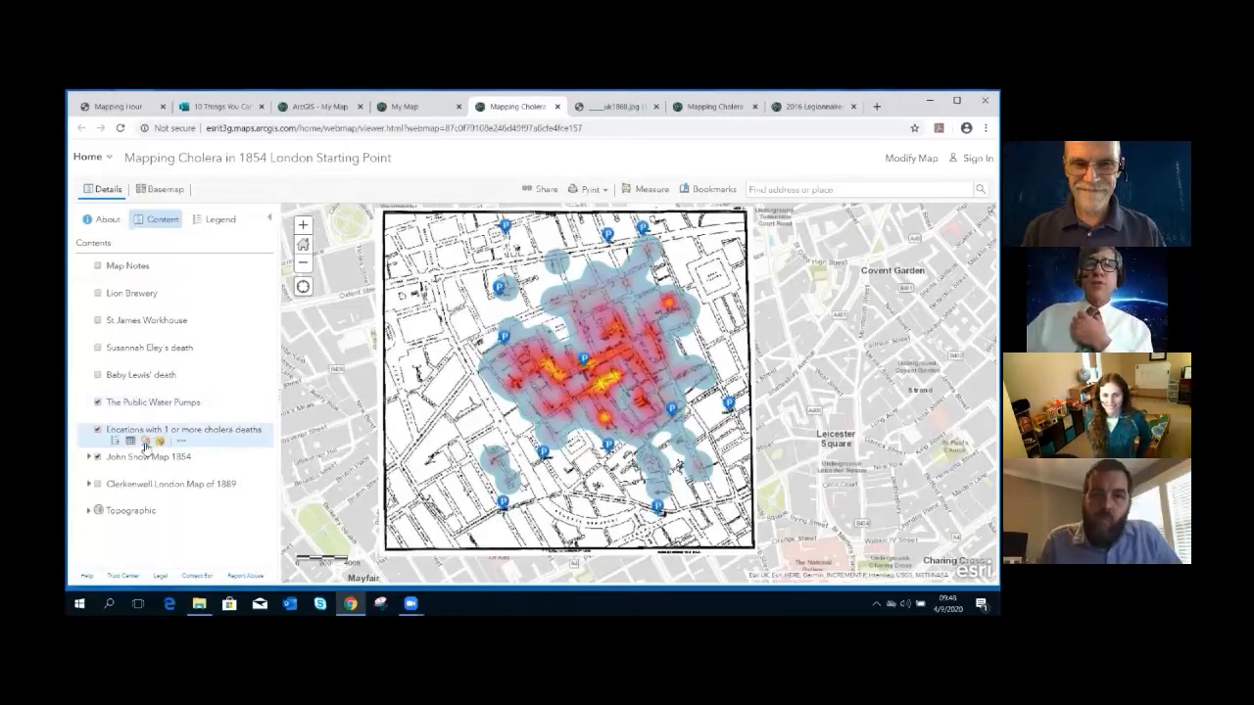
click(146, 441)
click(174, 284)
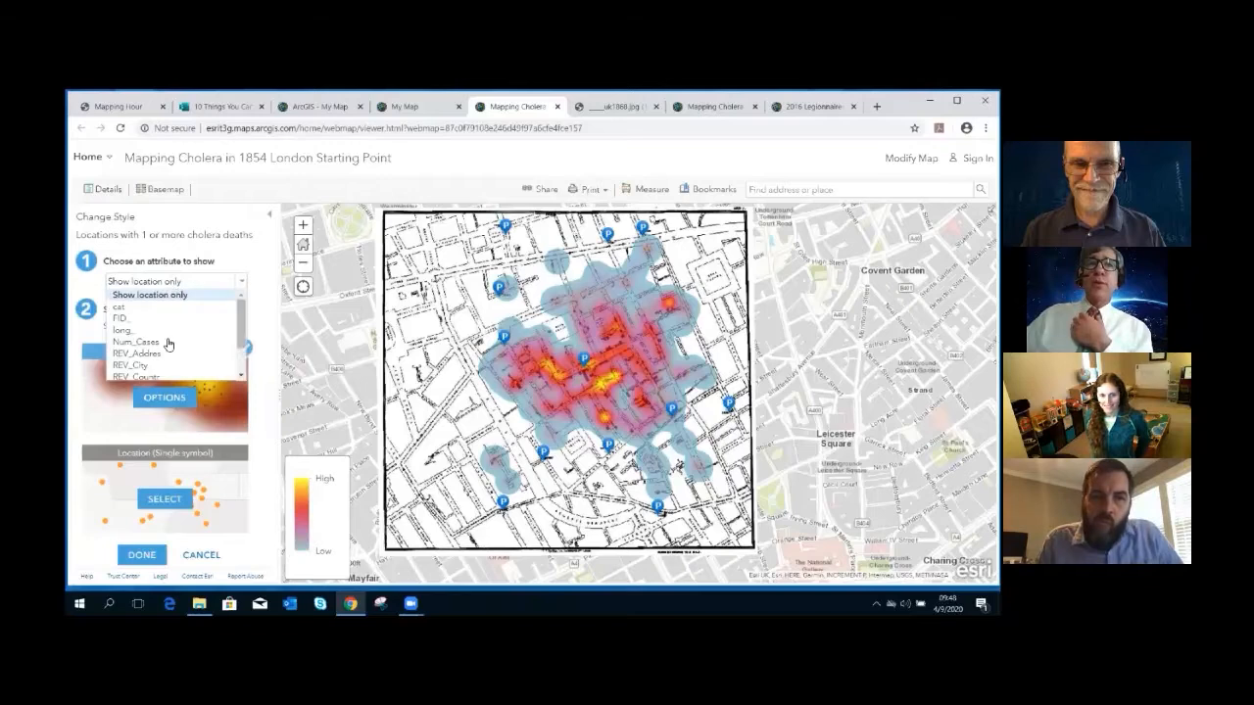
click(166, 343)
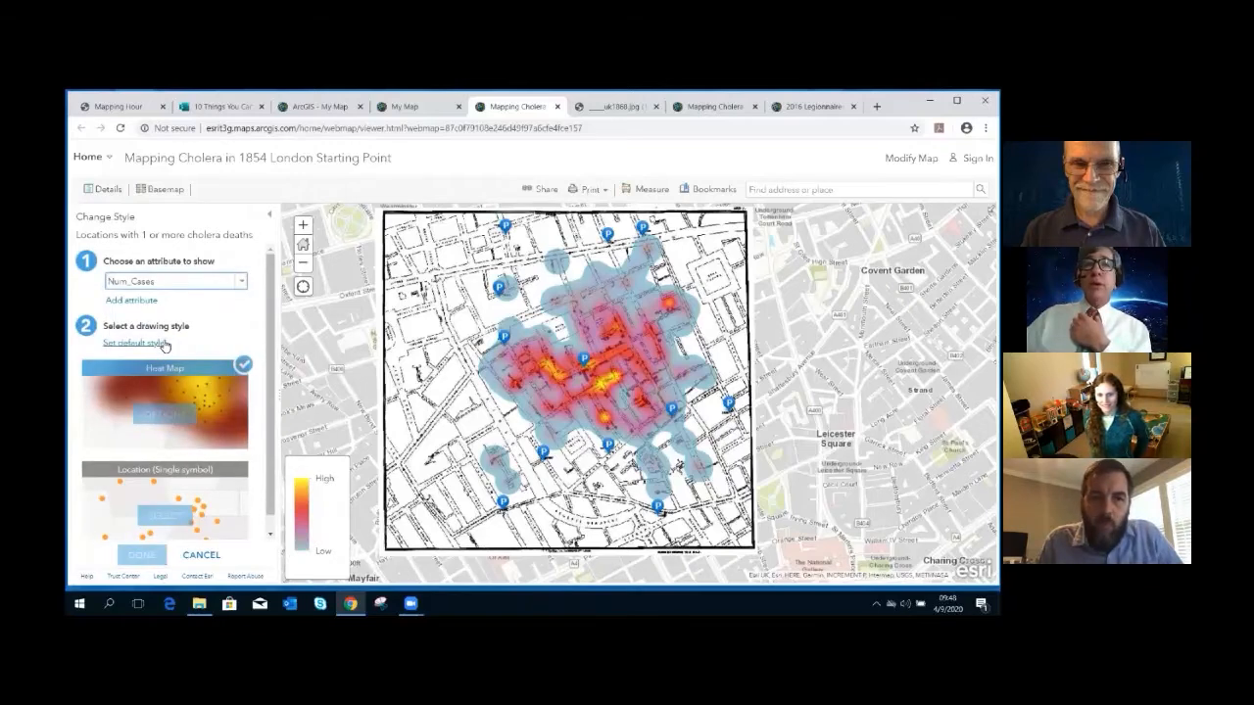
click(166, 343)
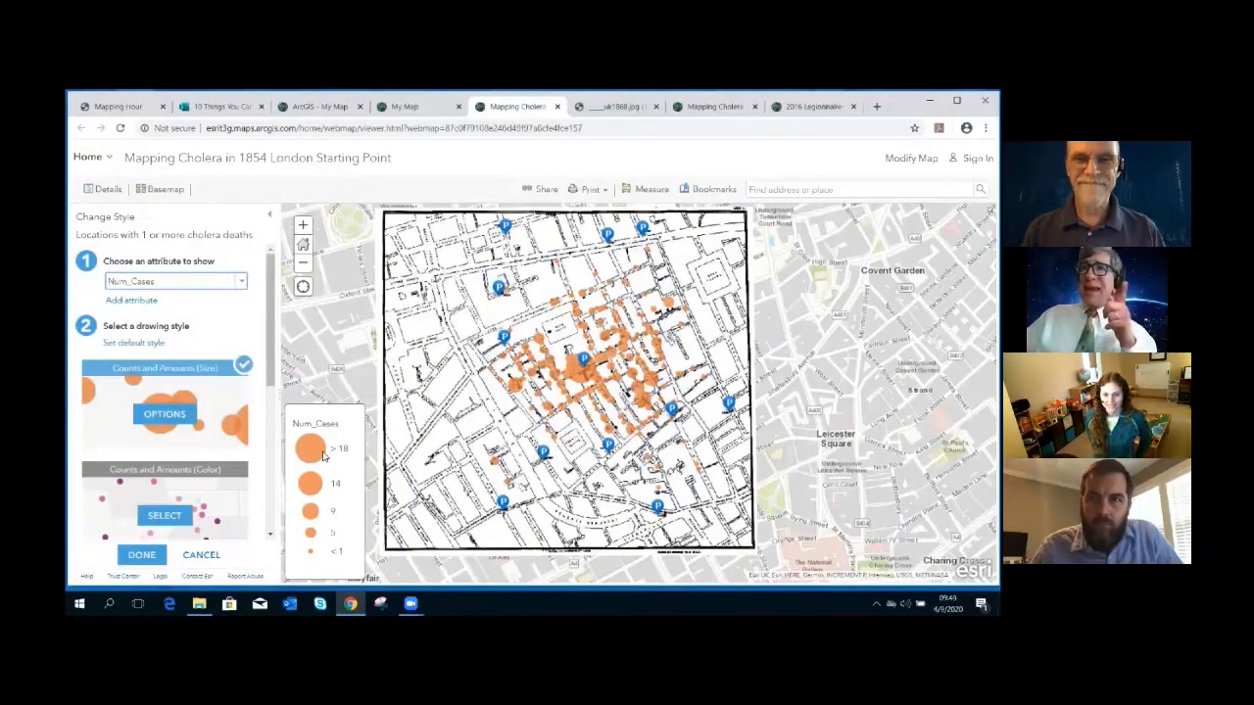
click(146, 553)
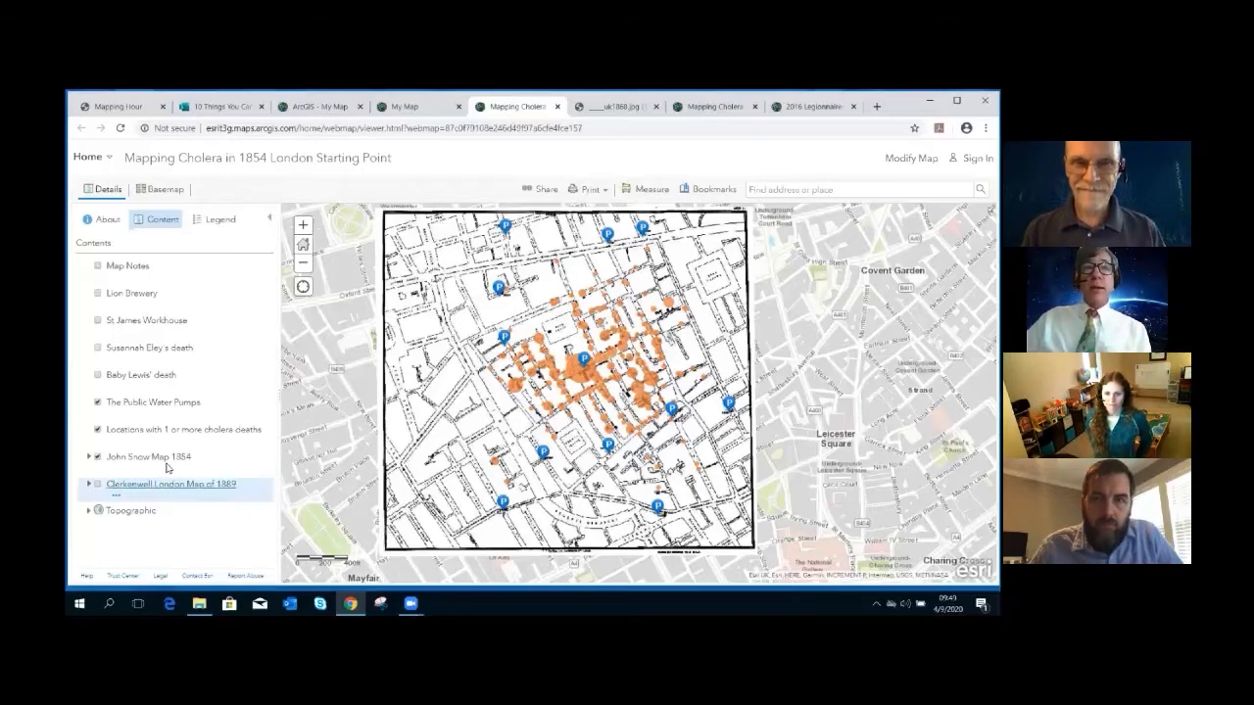
click(99, 376)
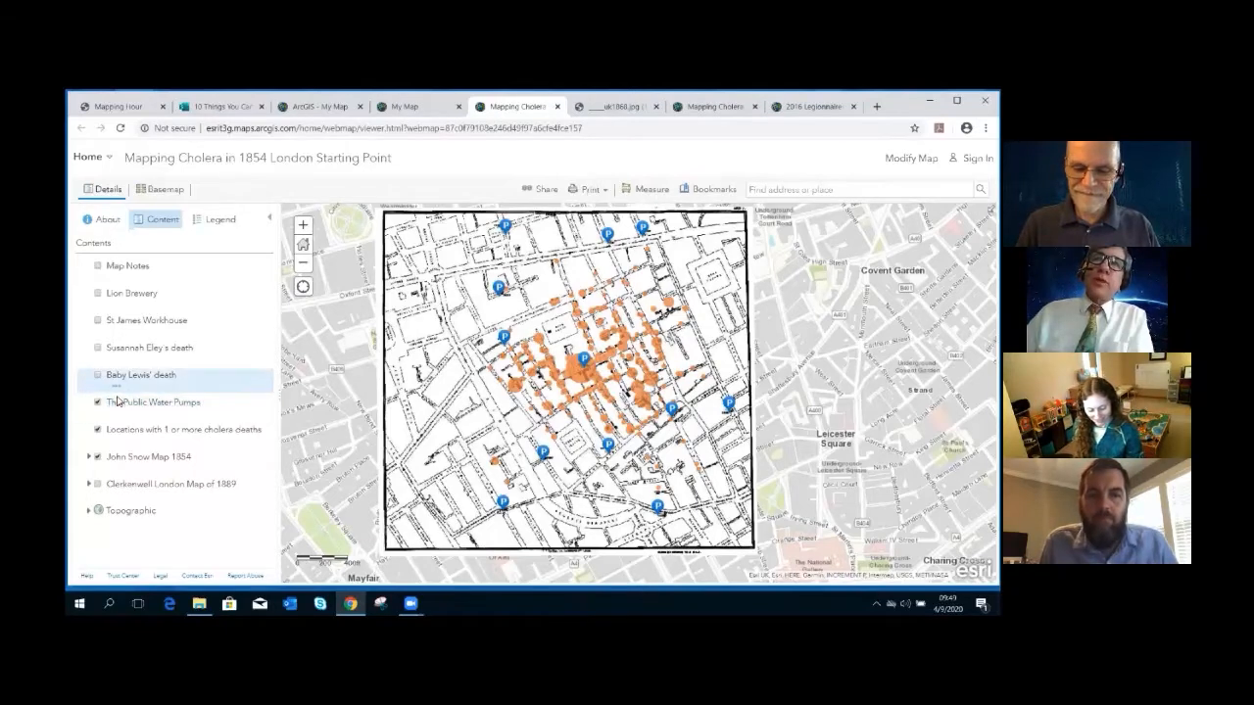
- Sign in to the ArcGIS account from the cholera map and discard the unsaved map changes
click(977, 159)
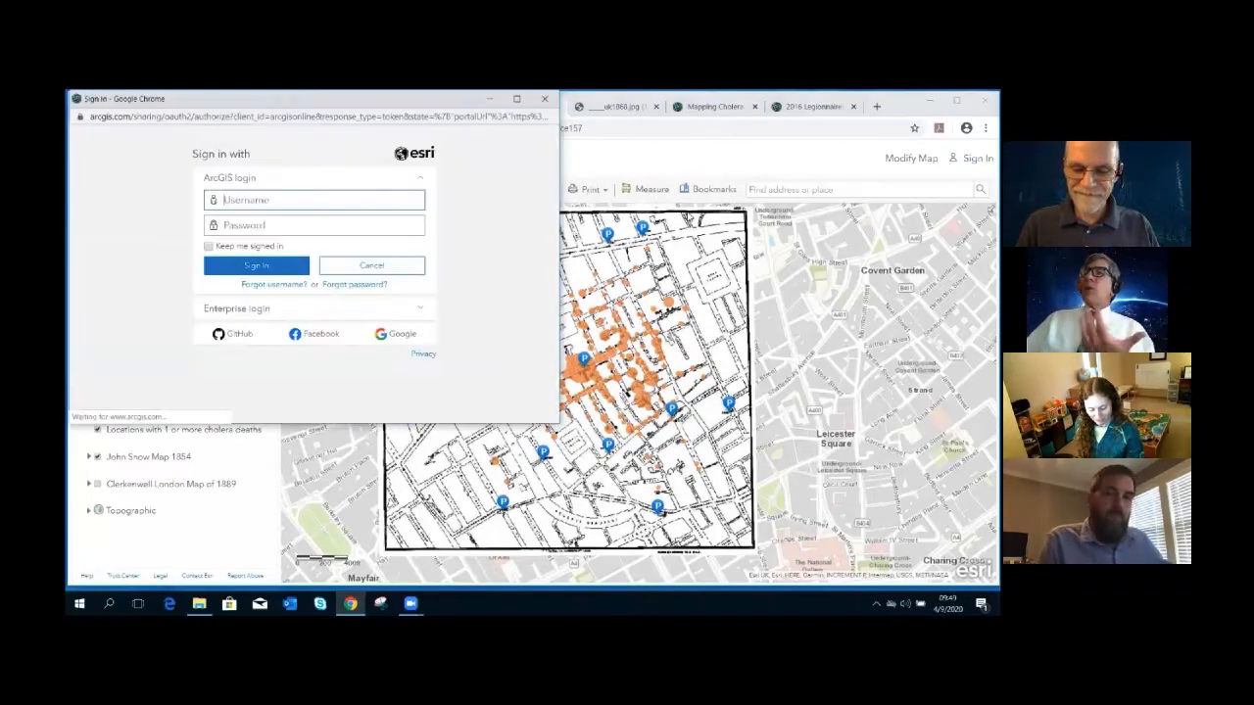
click(342, 199)
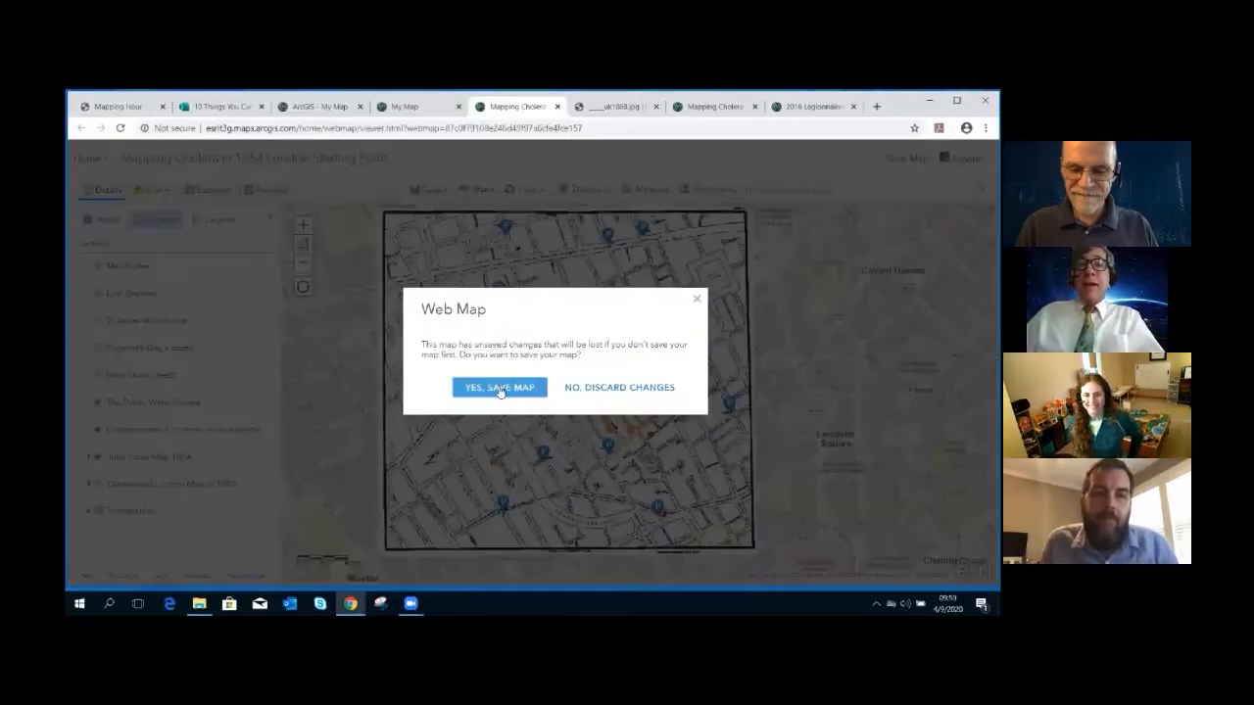
click(592, 389)
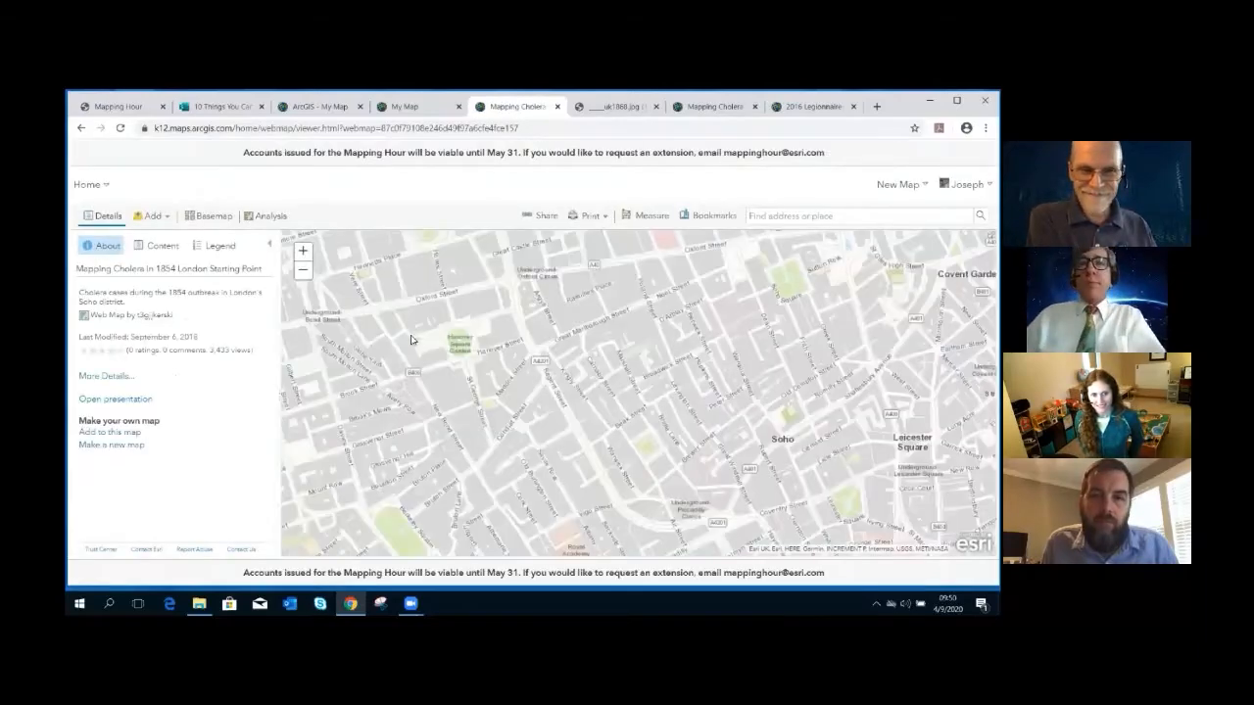
scroll(526, 383, up, 1)
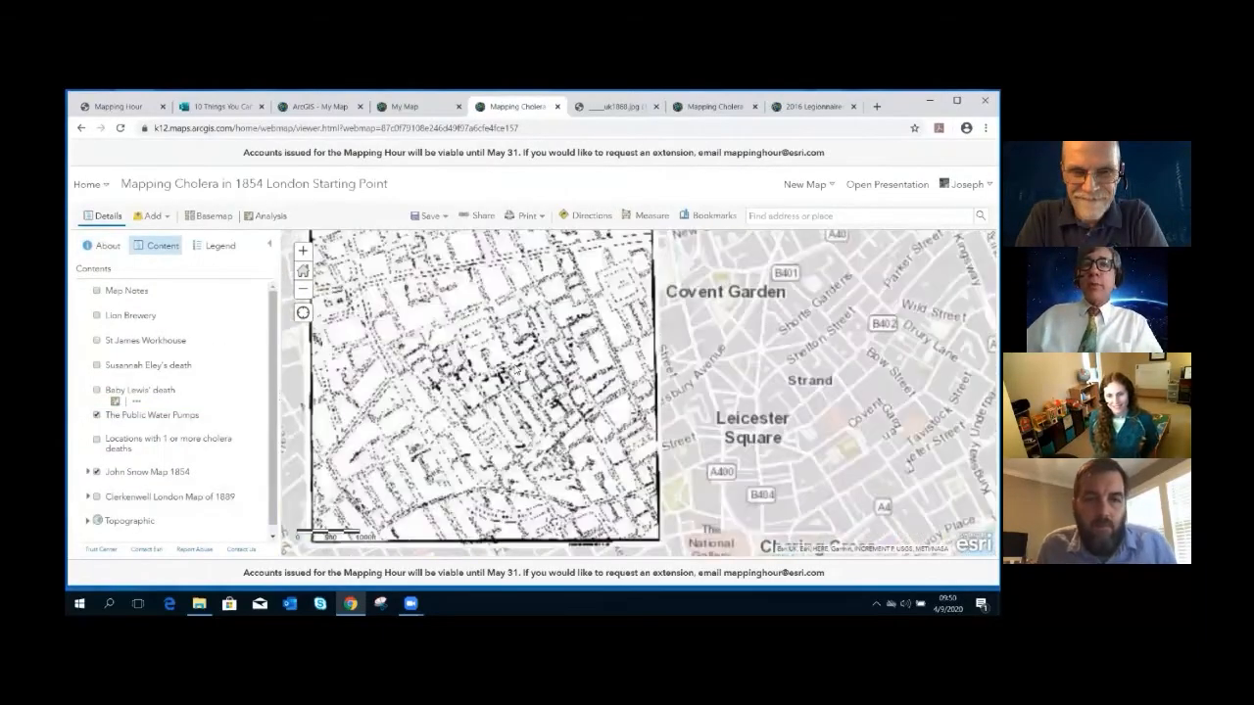
- Bring up the Use Proximity analysis tools for the cholera map and read the description of Create Buffers
click(277, 218)
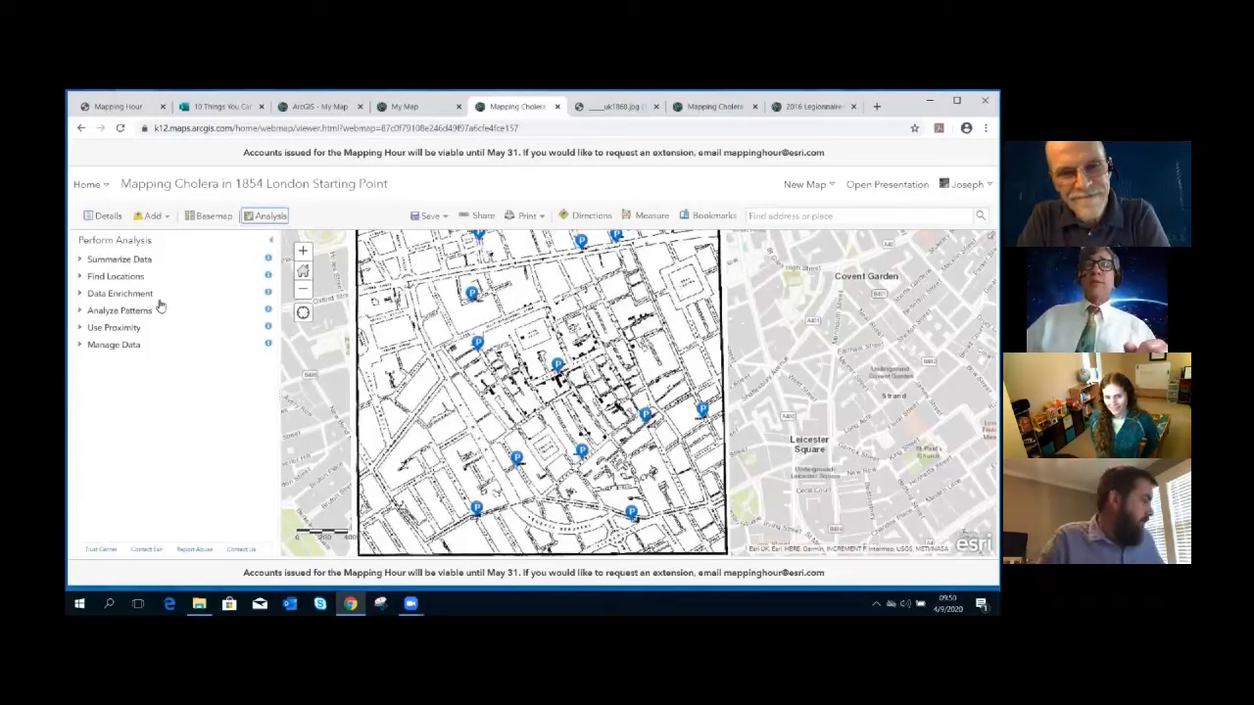
click(85, 330)
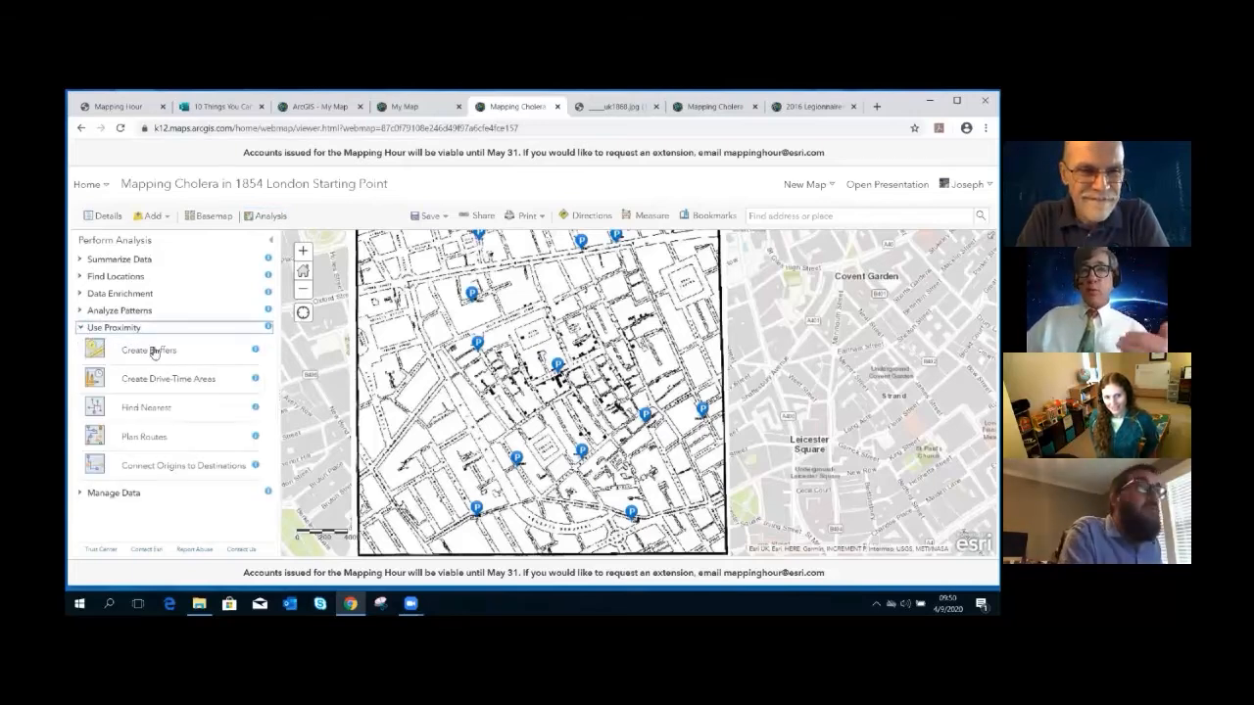
click(254, 351)
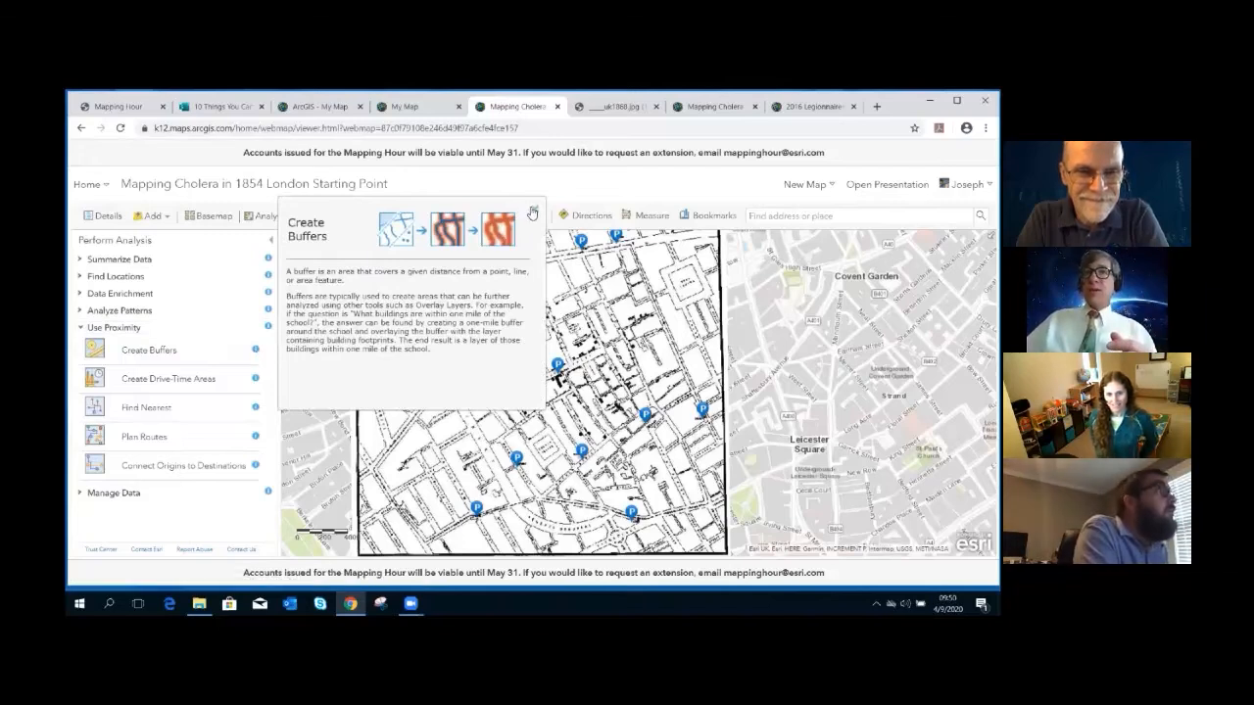
- Start the Create Buffers analysis with The Public Water Pumps as the layer to buffer
click(536, 212)
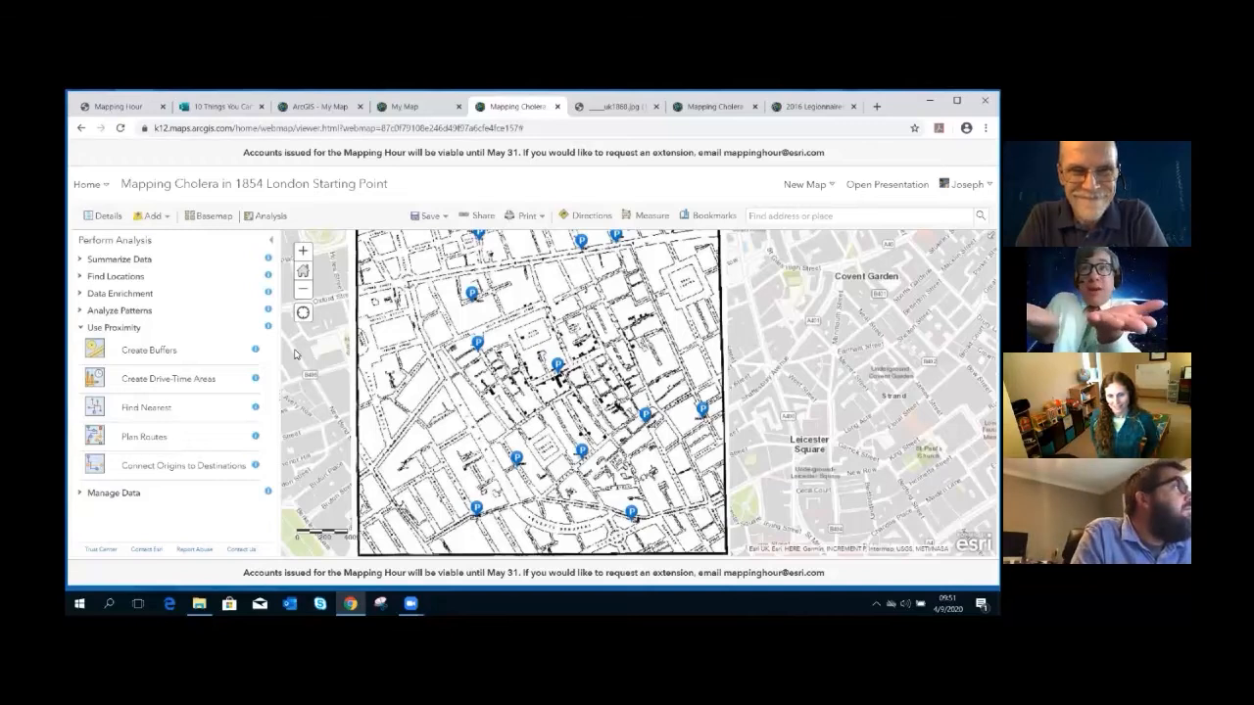
click(143, 350)
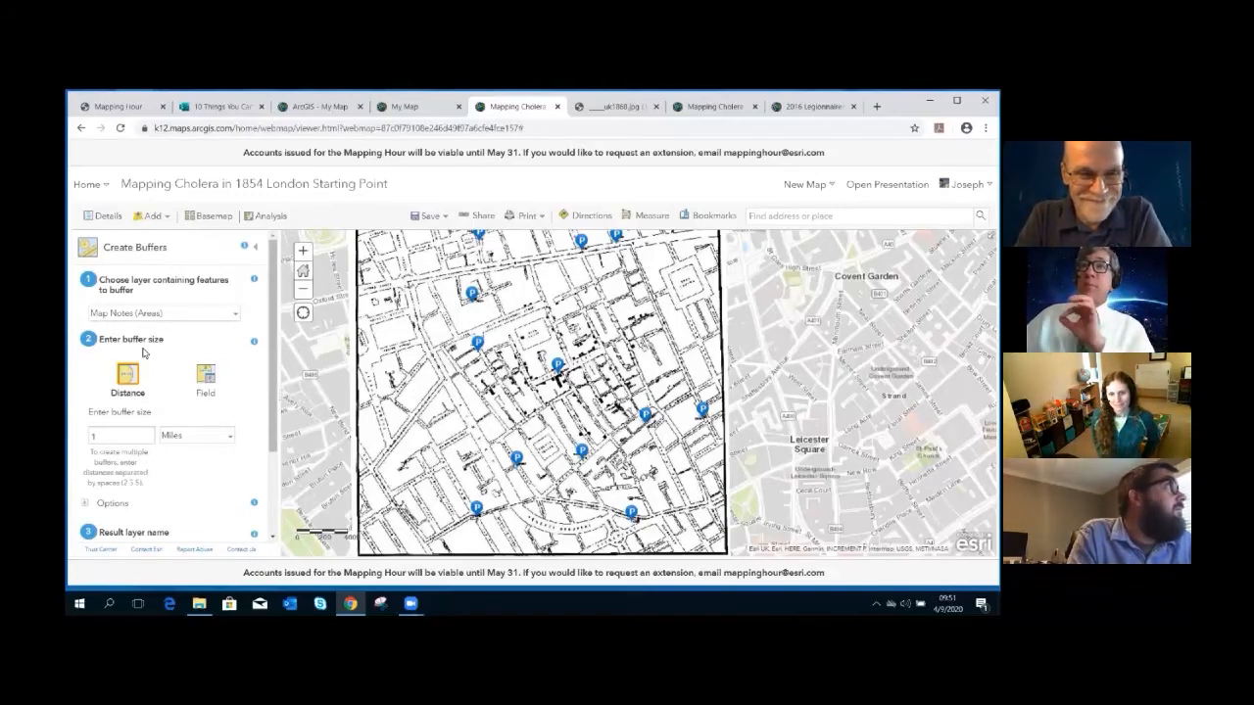
click(148, 313)
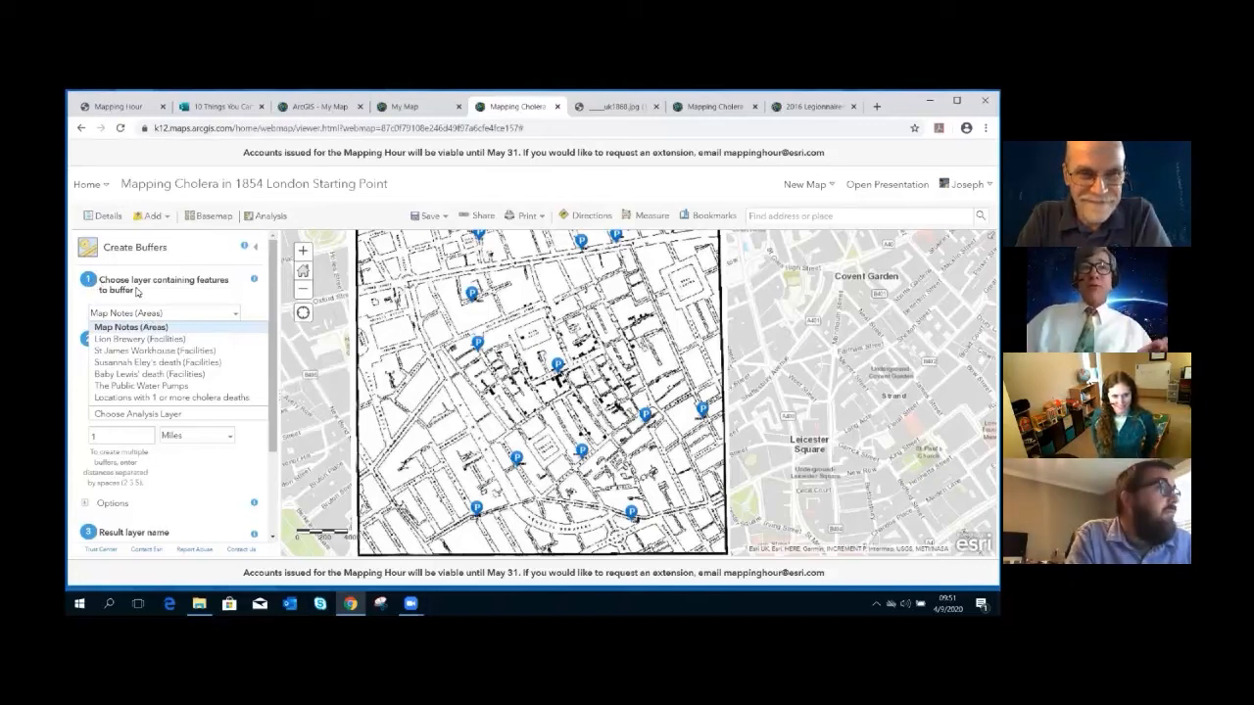
click(147, 386)
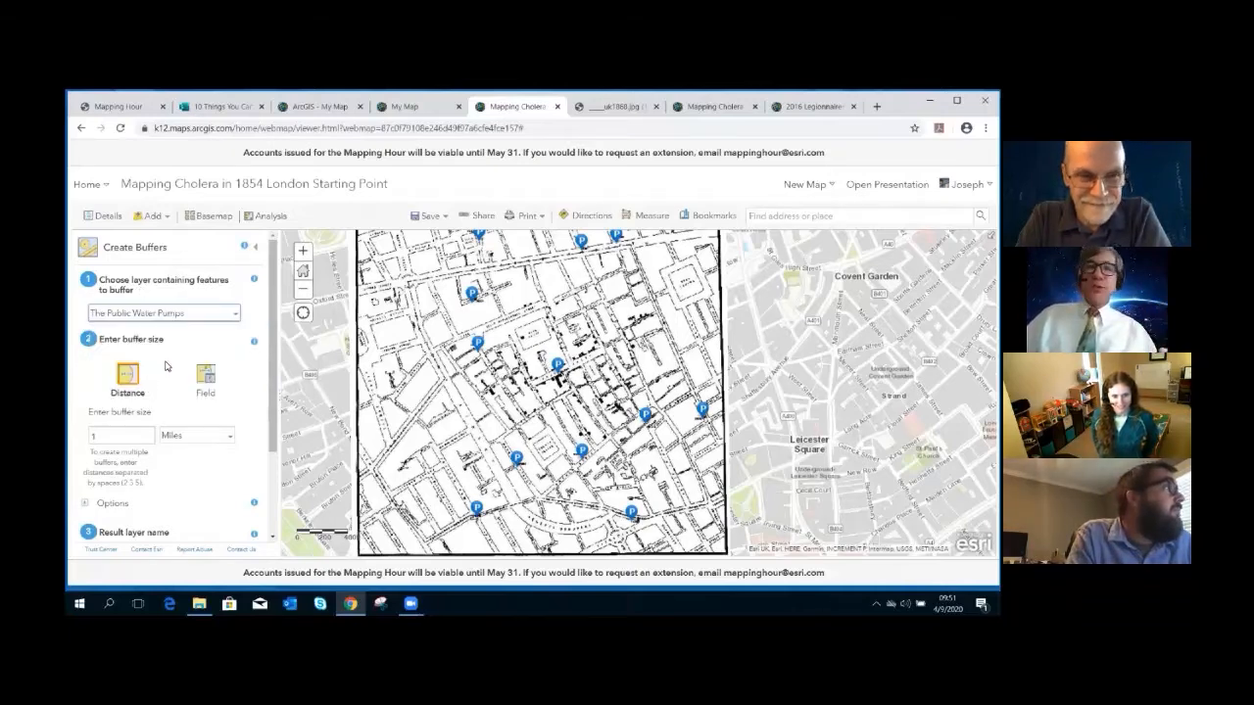
- Set the buffer size to 500 feet and review the available buffer type options
scroll(165, 366, down, 1)
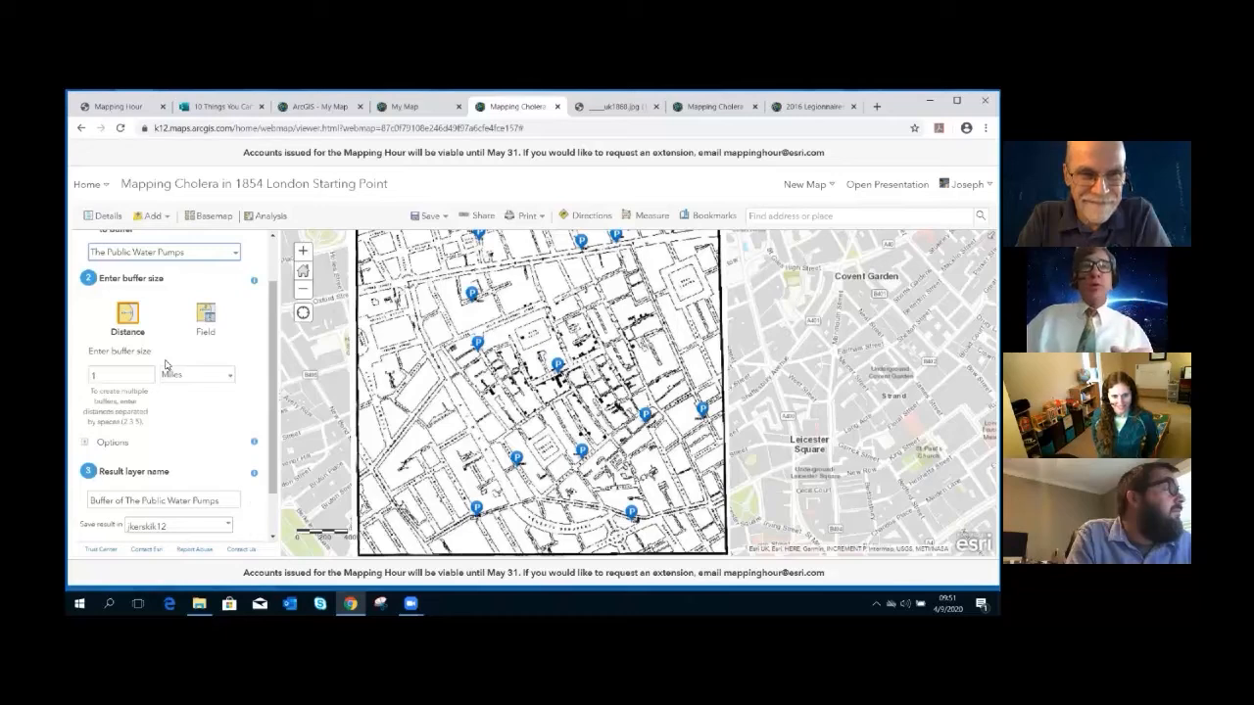
click(92, 375)
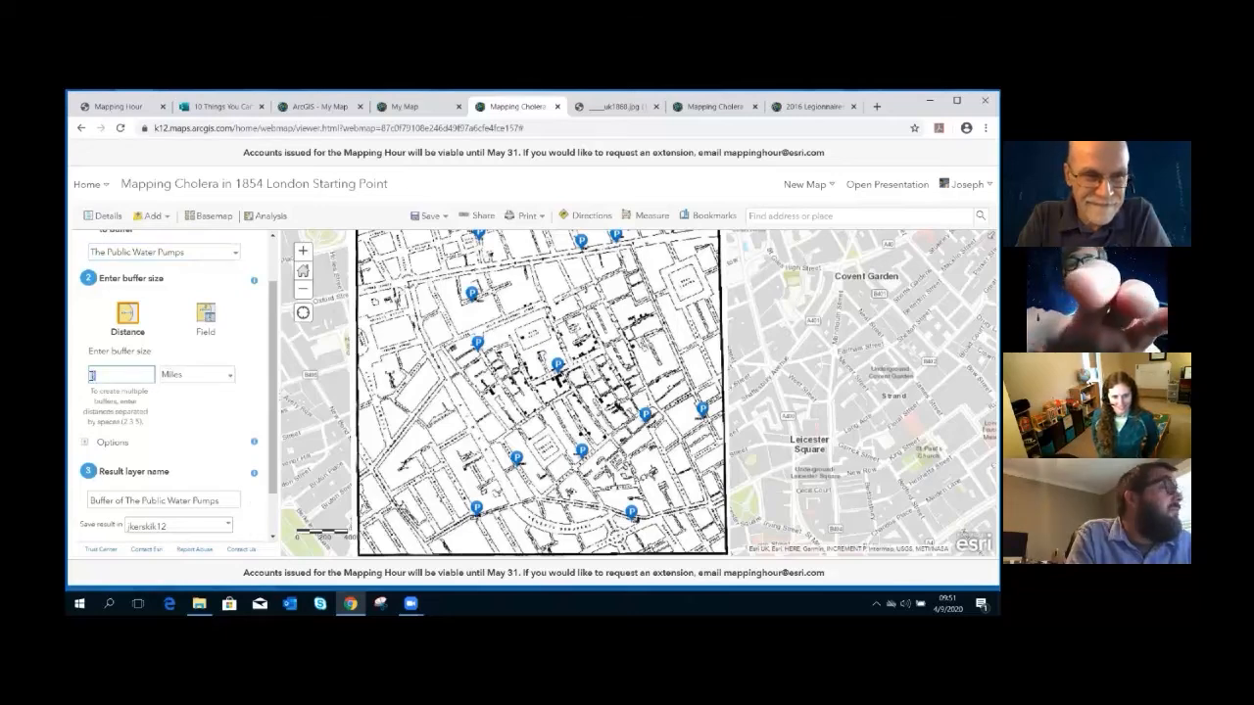
text(500)
click(200, 378)
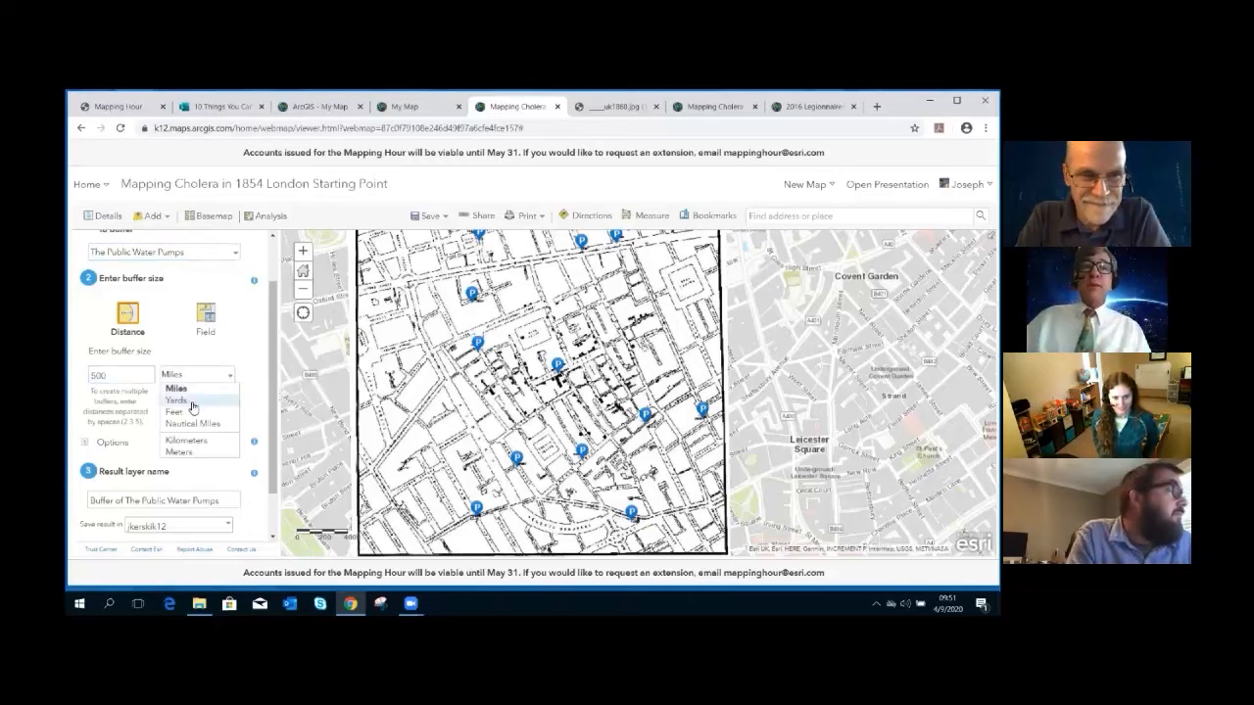
click(187, 412)
scroll(187, 414, down, 2)
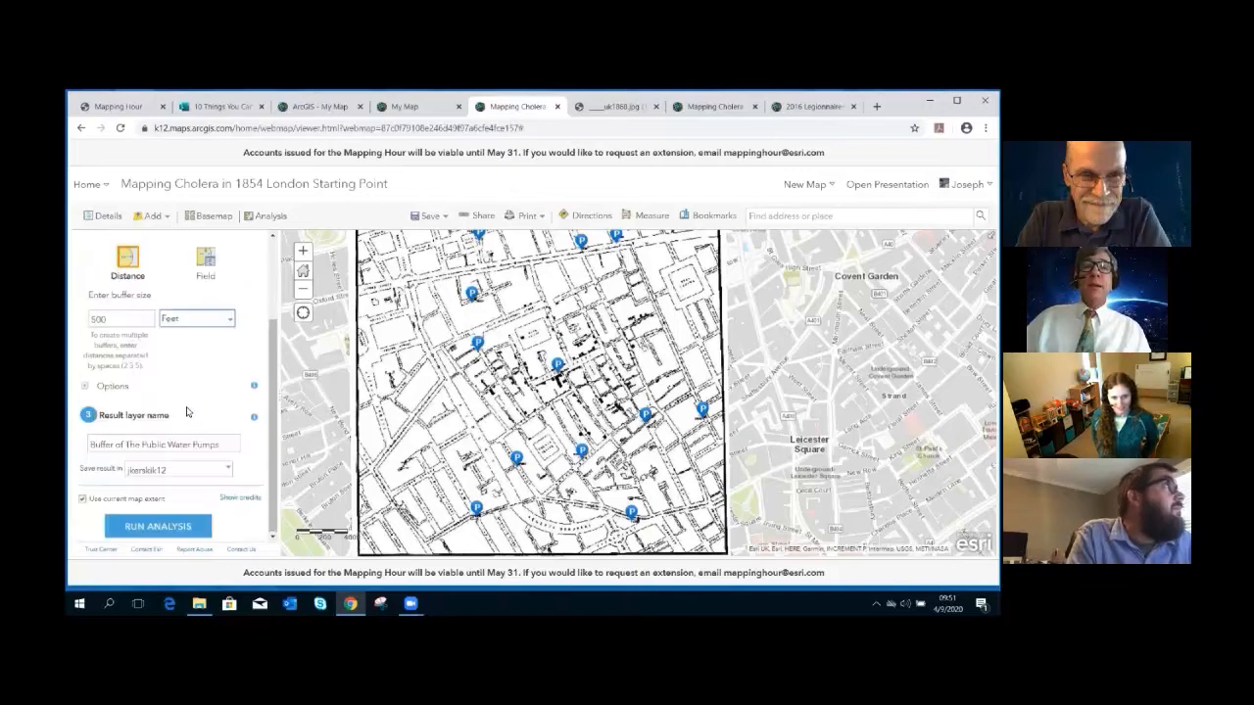
click(88, 388)
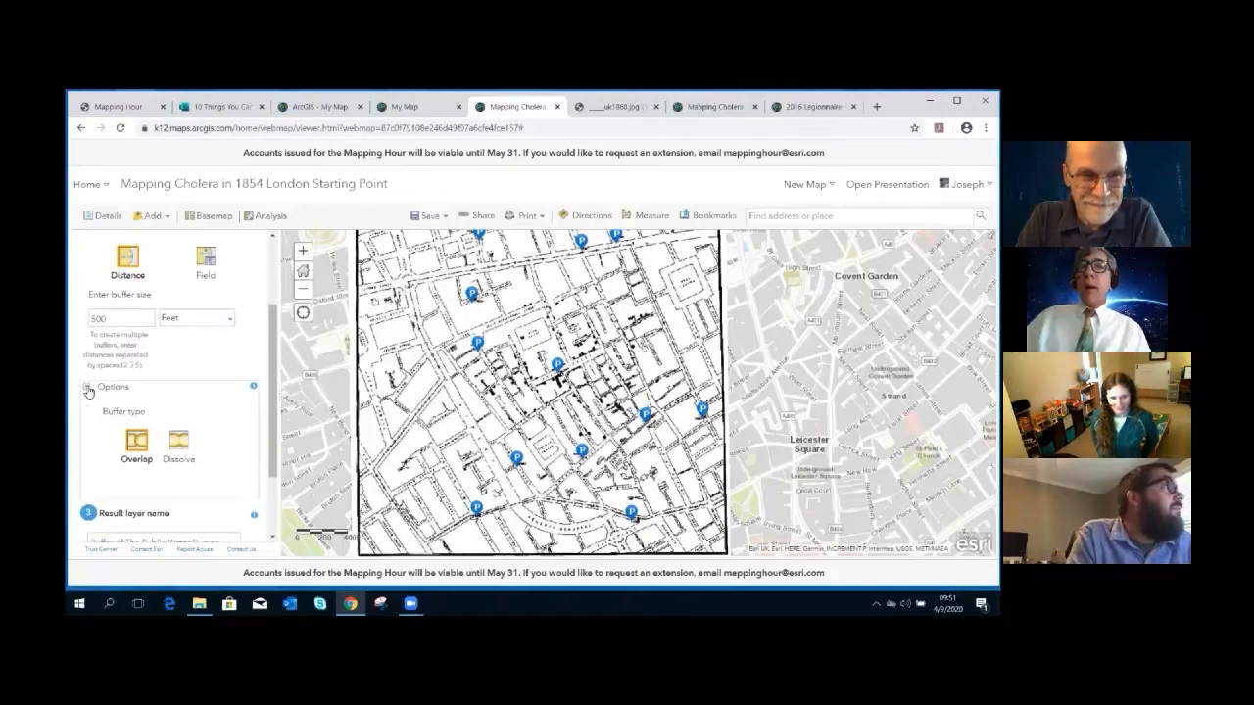
click(88, 387)
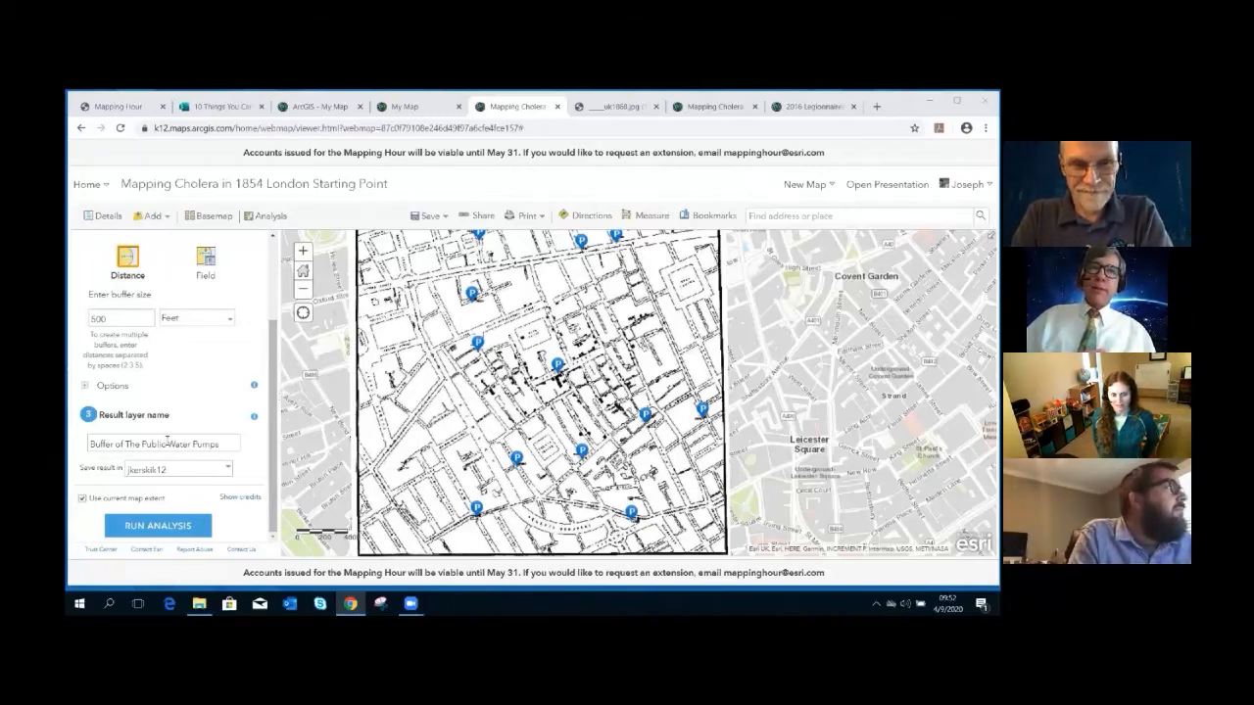
- Name the result layer "Buffer of The Public Water Pumps 500 ft" and check the analysis's credit usage
click(228, 447)
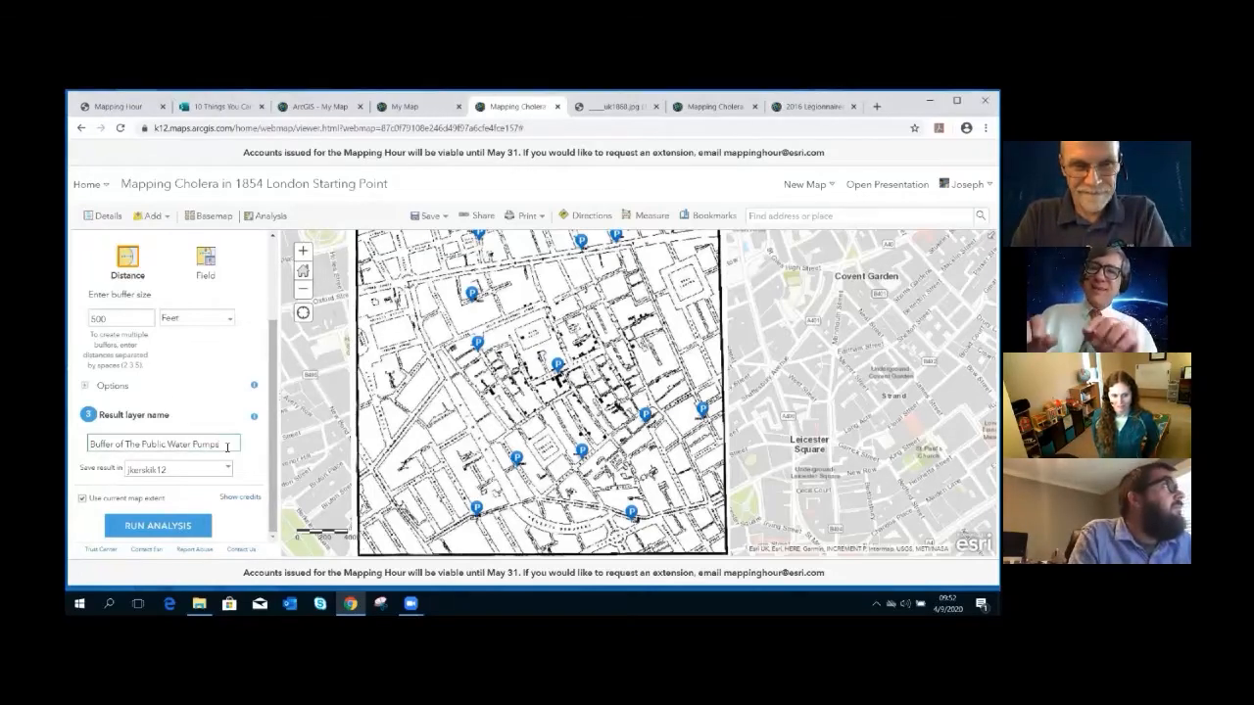
text(500 ft)
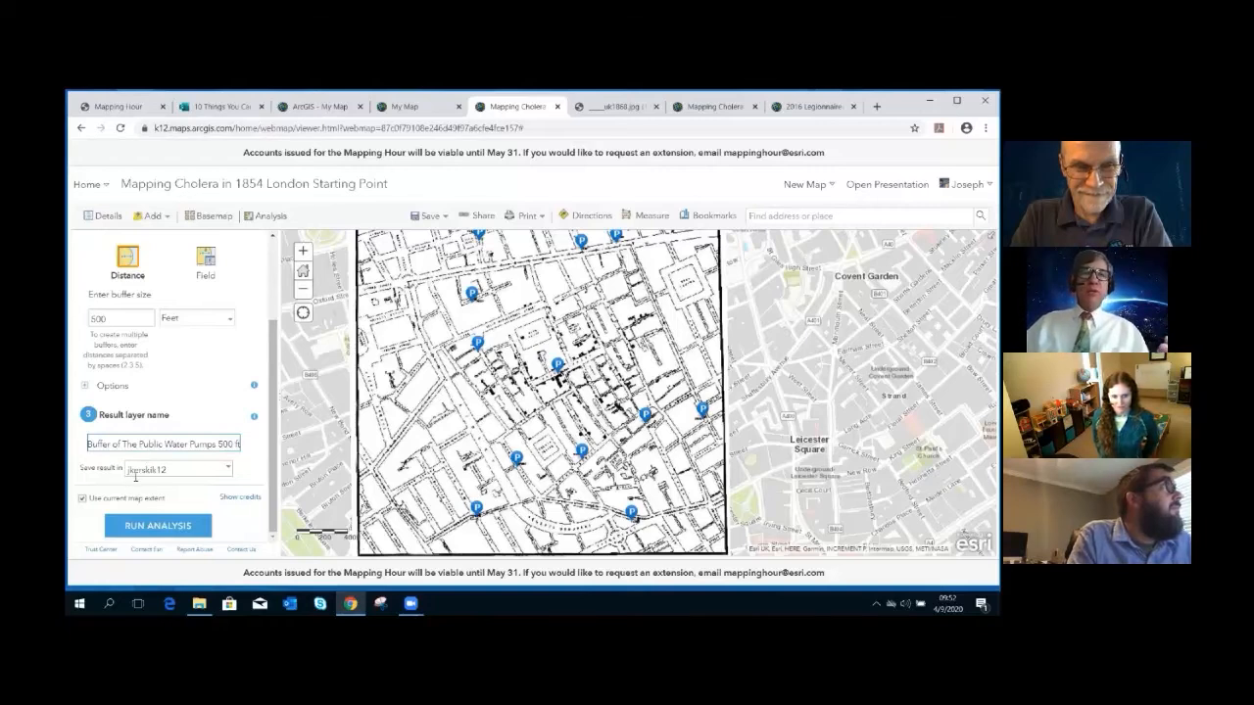
click(240, 498)
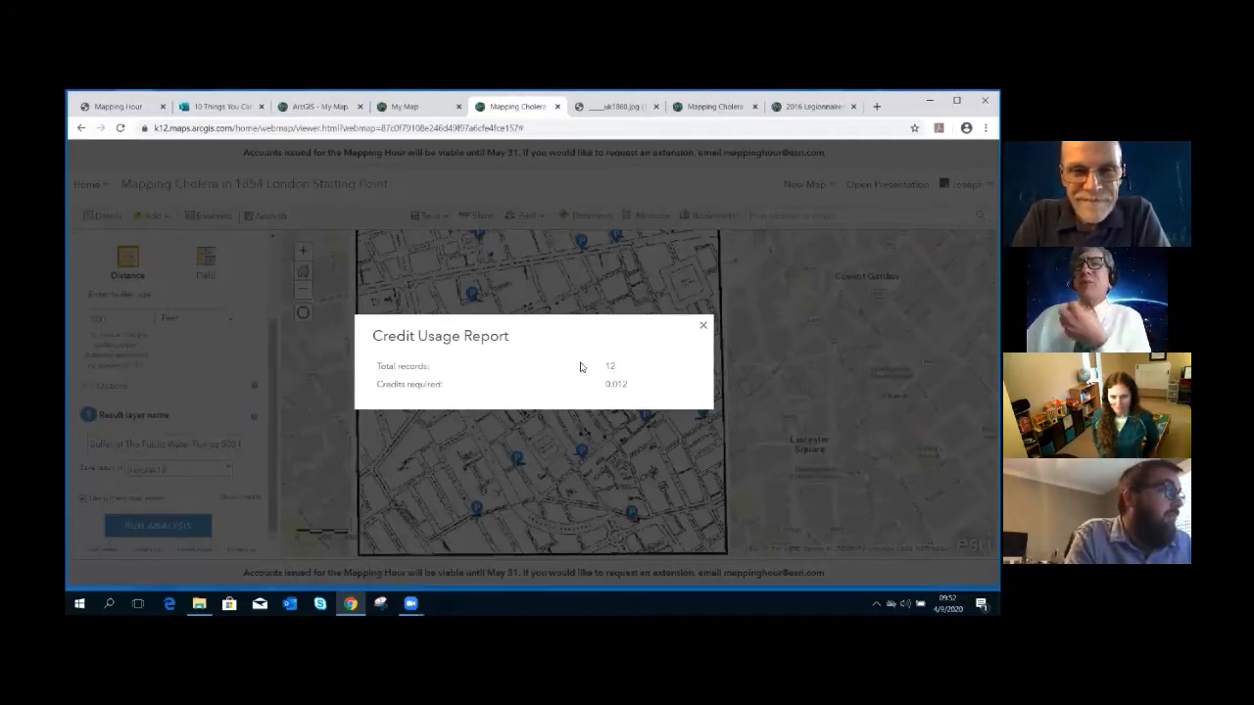
click(703, 328)
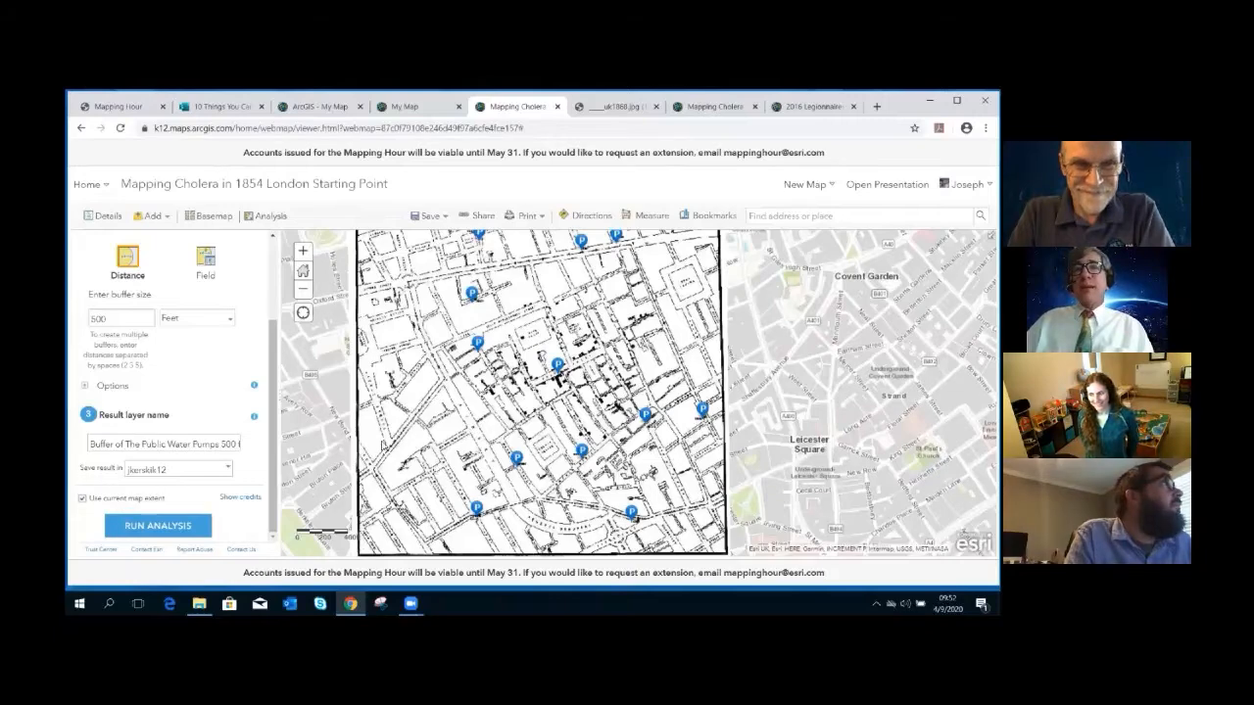
- Include the whole John Snow map and all its pumps in the map extent and run the buffer analysis
scroll(322, 403, down, 1)
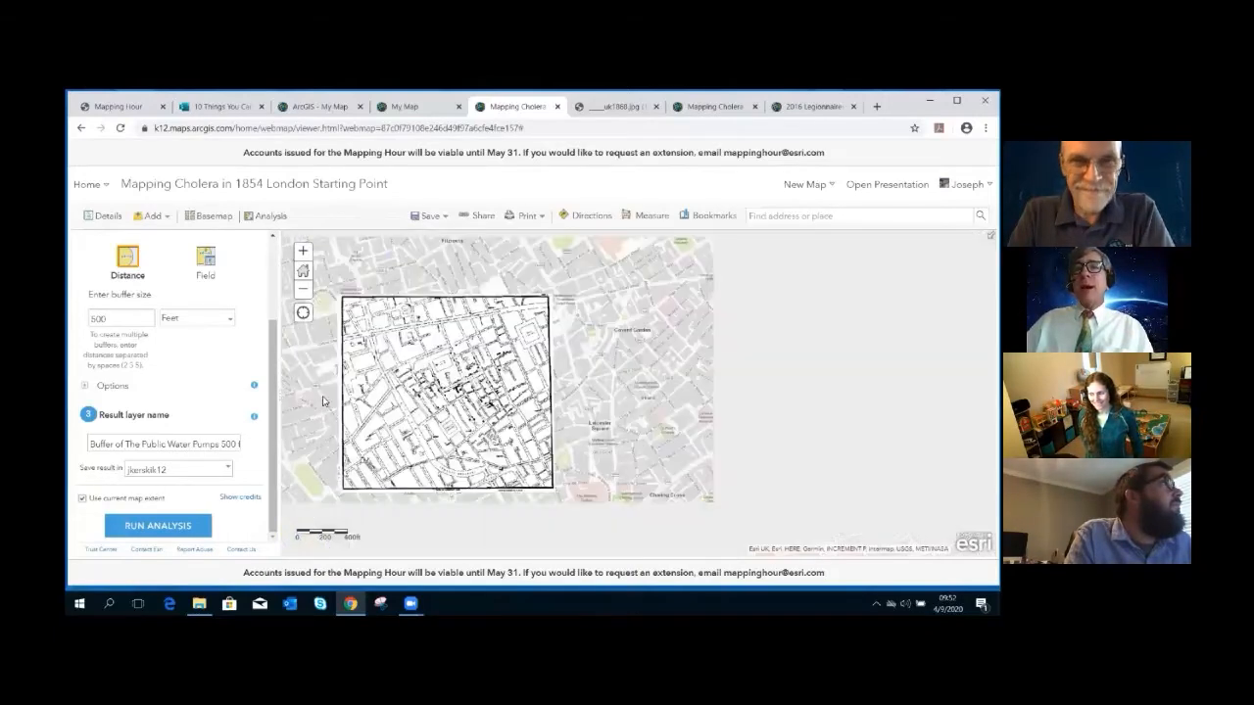
drag(327, 401, 419, 428)
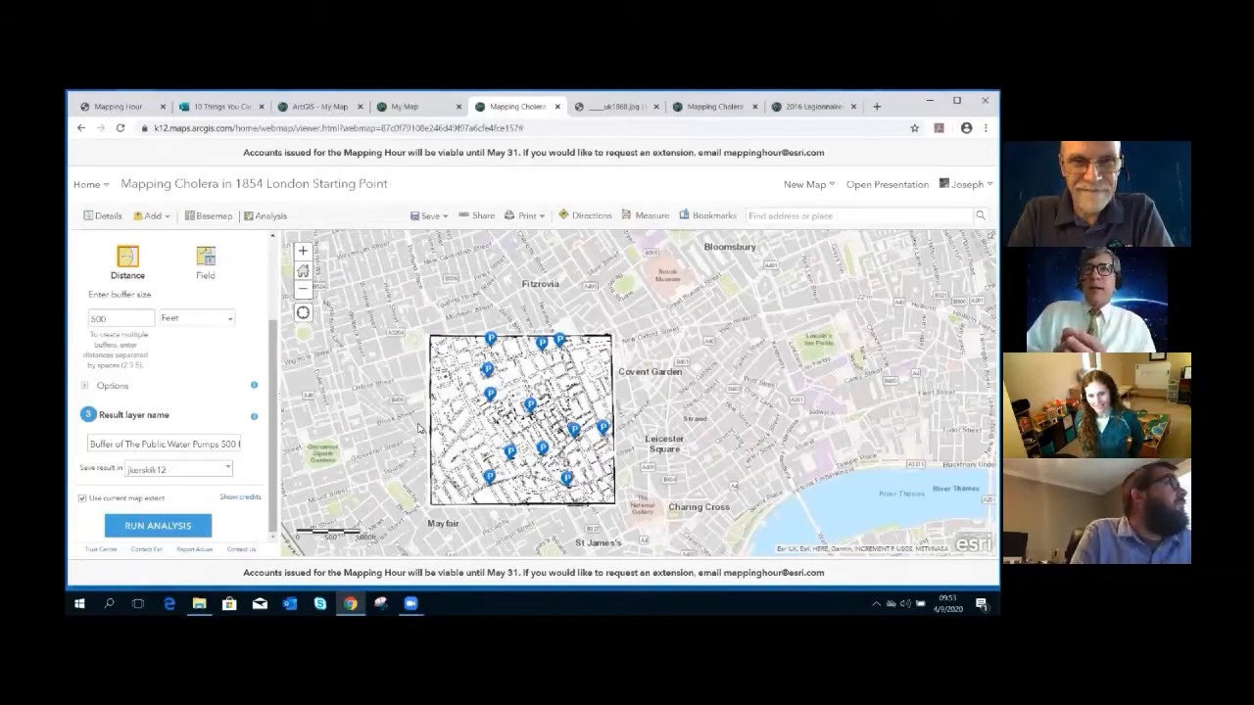
click(149, 528)
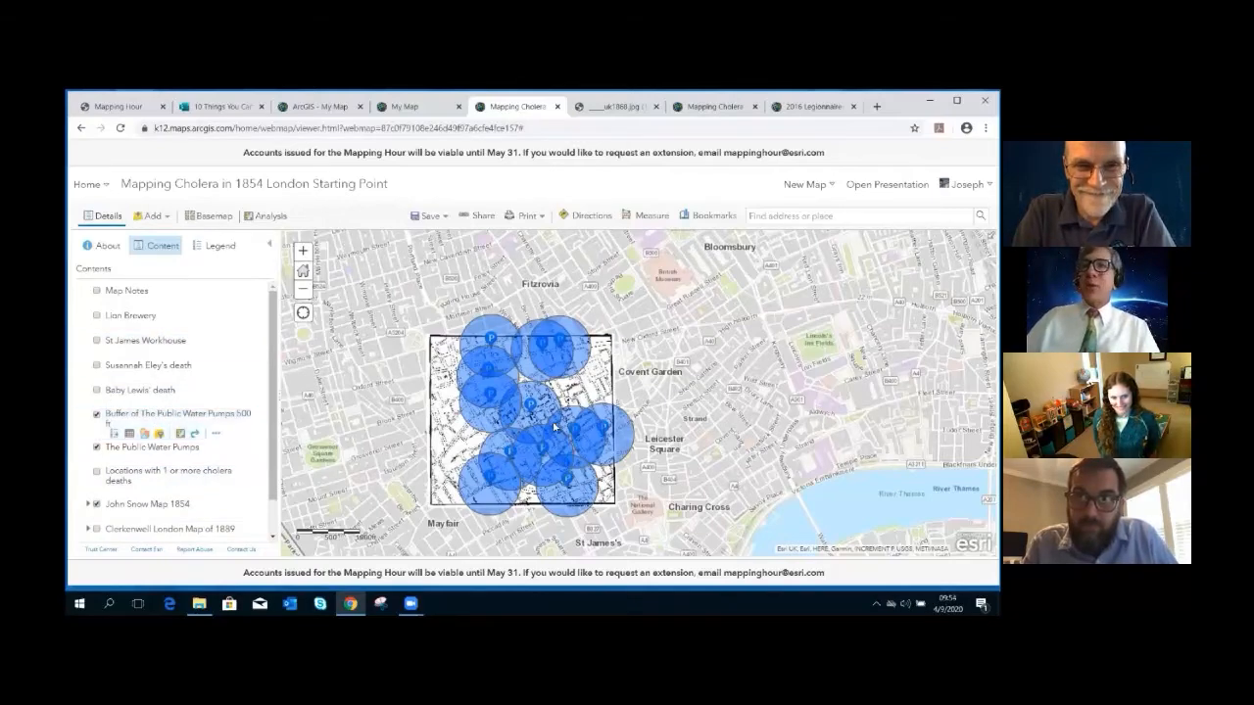
- Show the Locations with 1 or more cholera deaths layer together with the pump buffers
scroll(533, 421, up, 1)
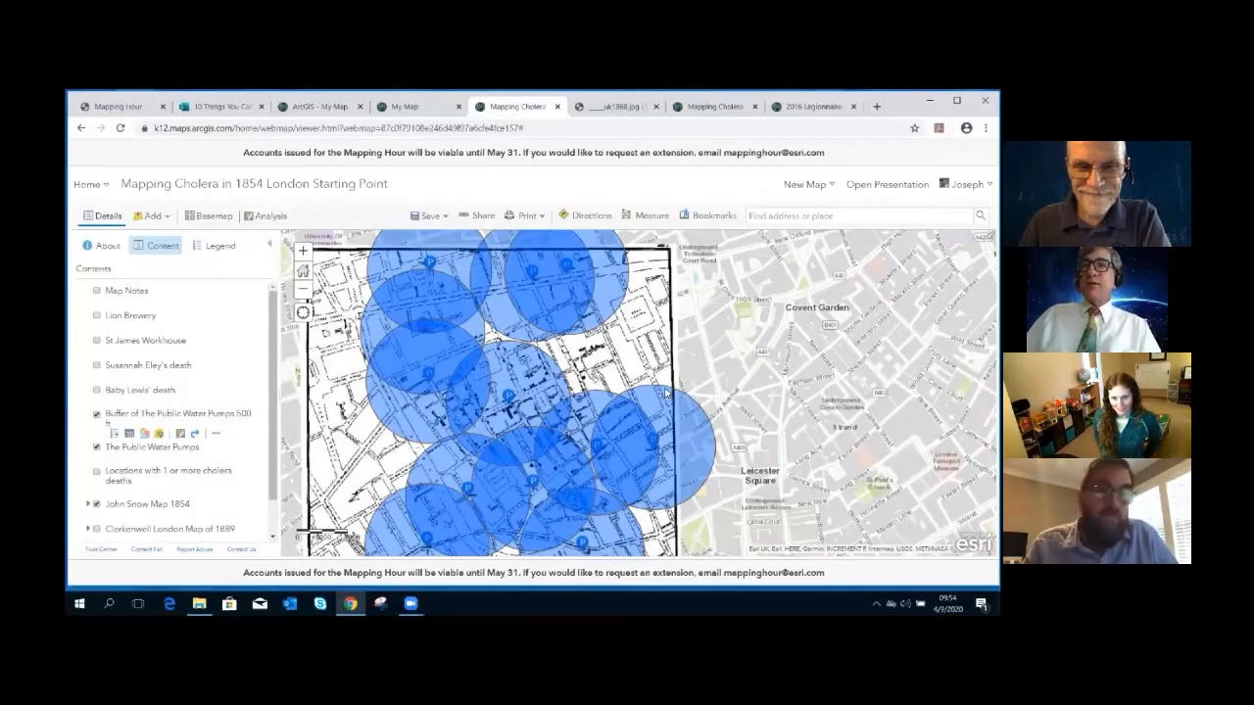
scroll(666, 390, down, 1)
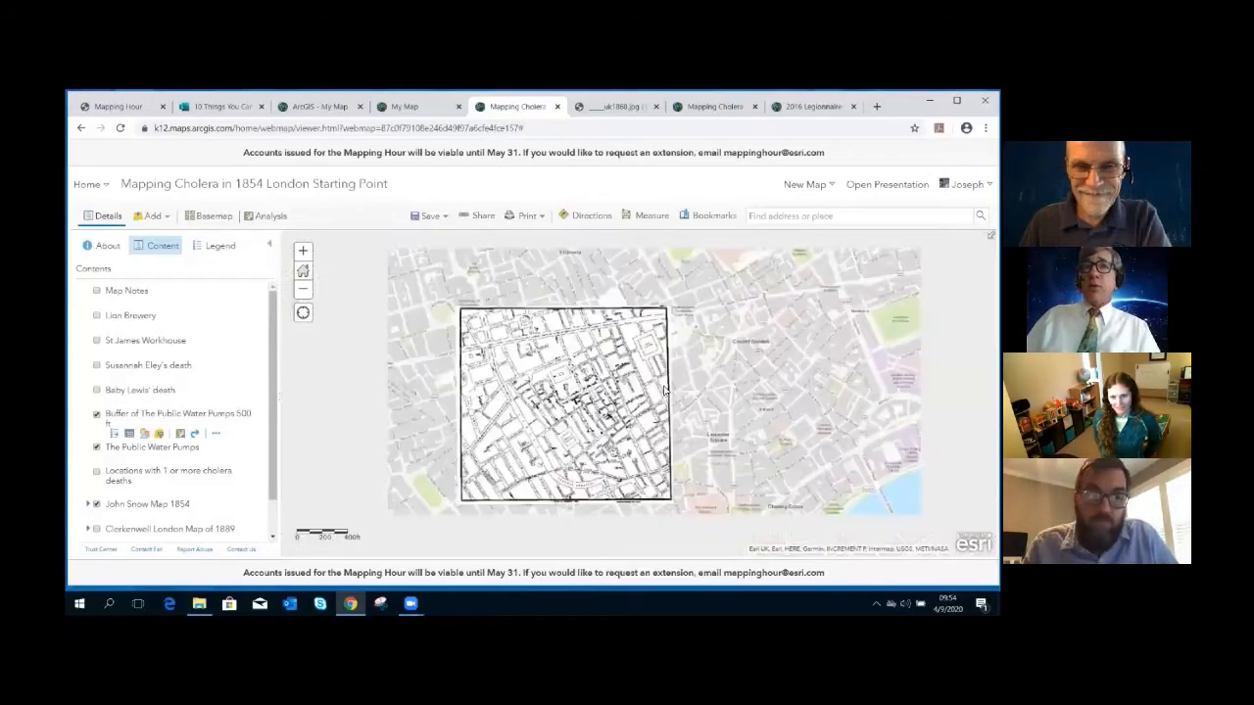
scroll(665, 390, up, 1)
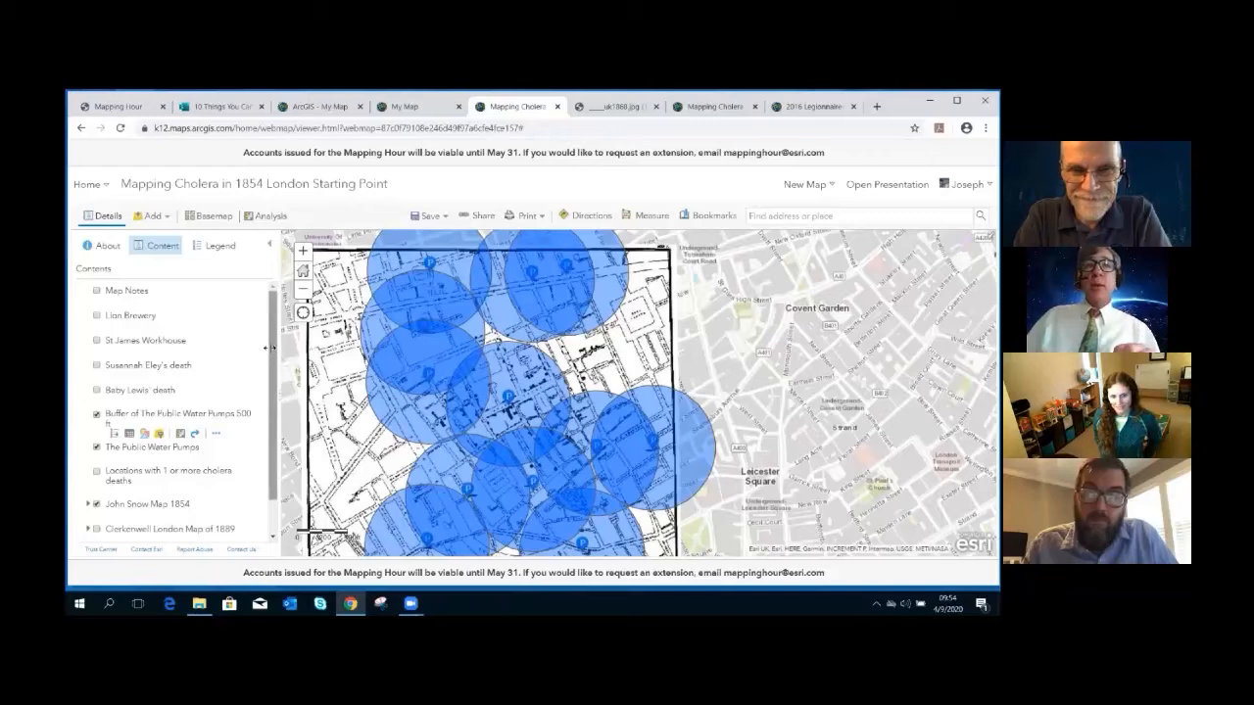
click(262, 223)
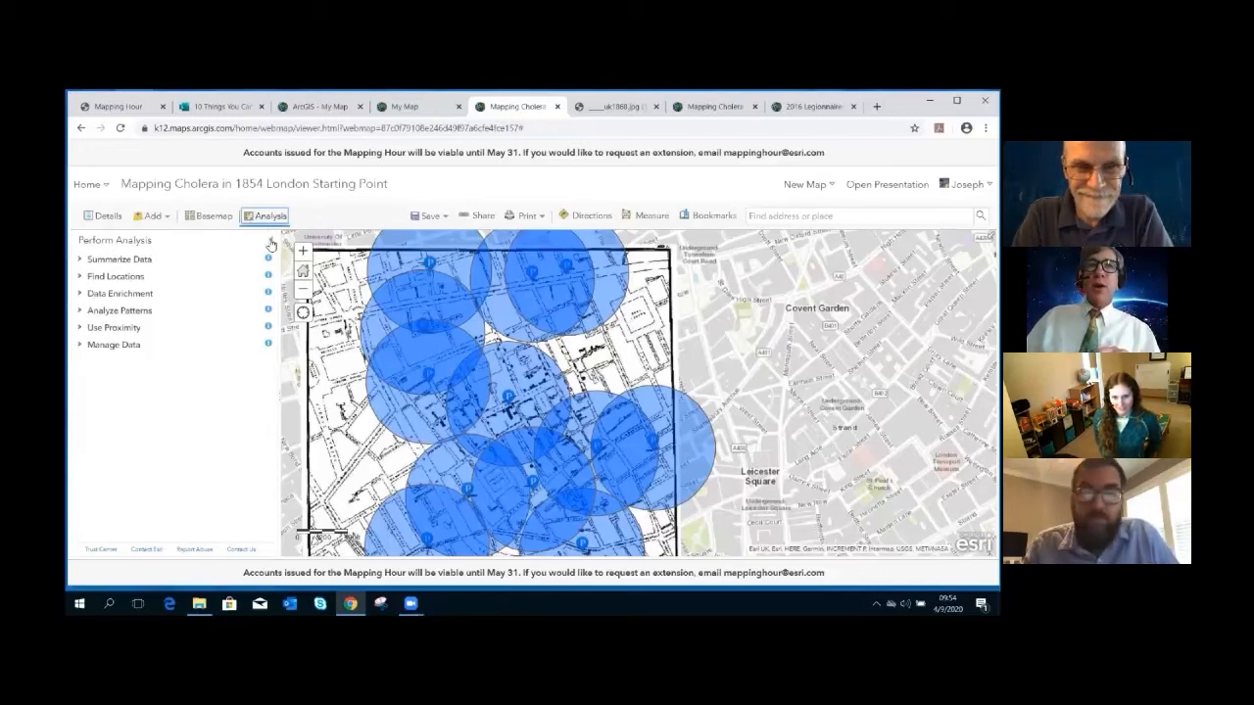
click(102, 215)
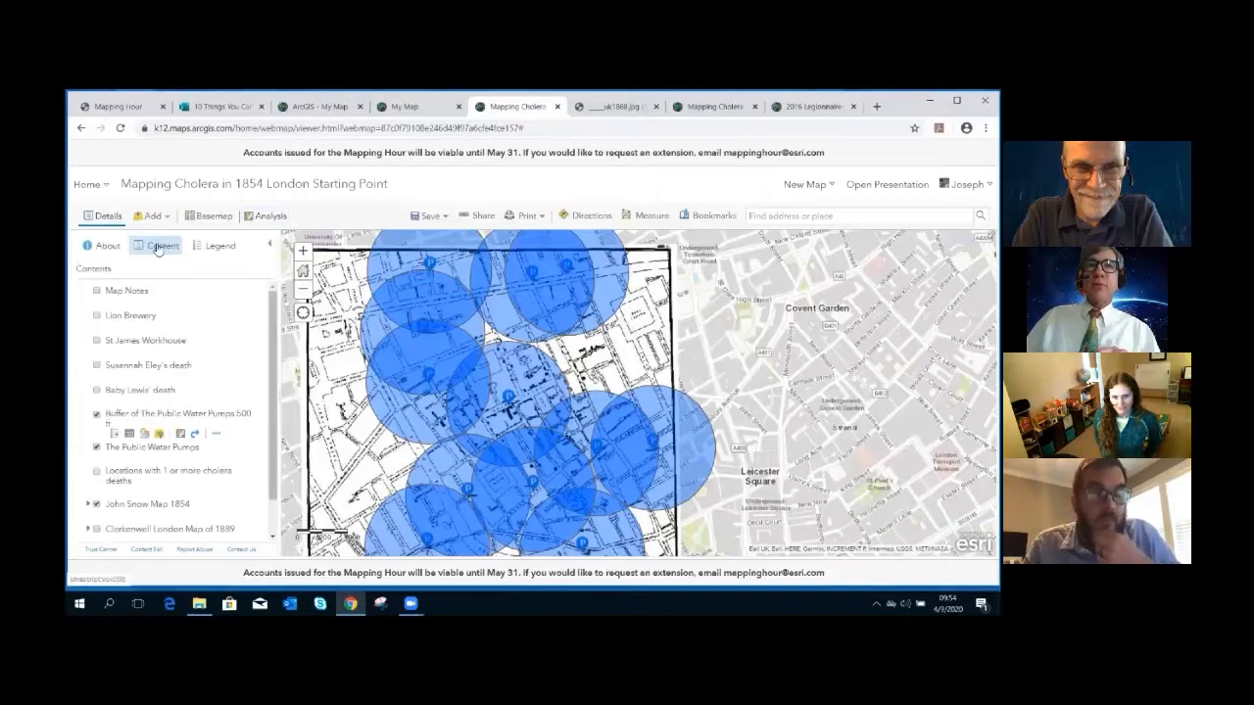
click(97, 471)
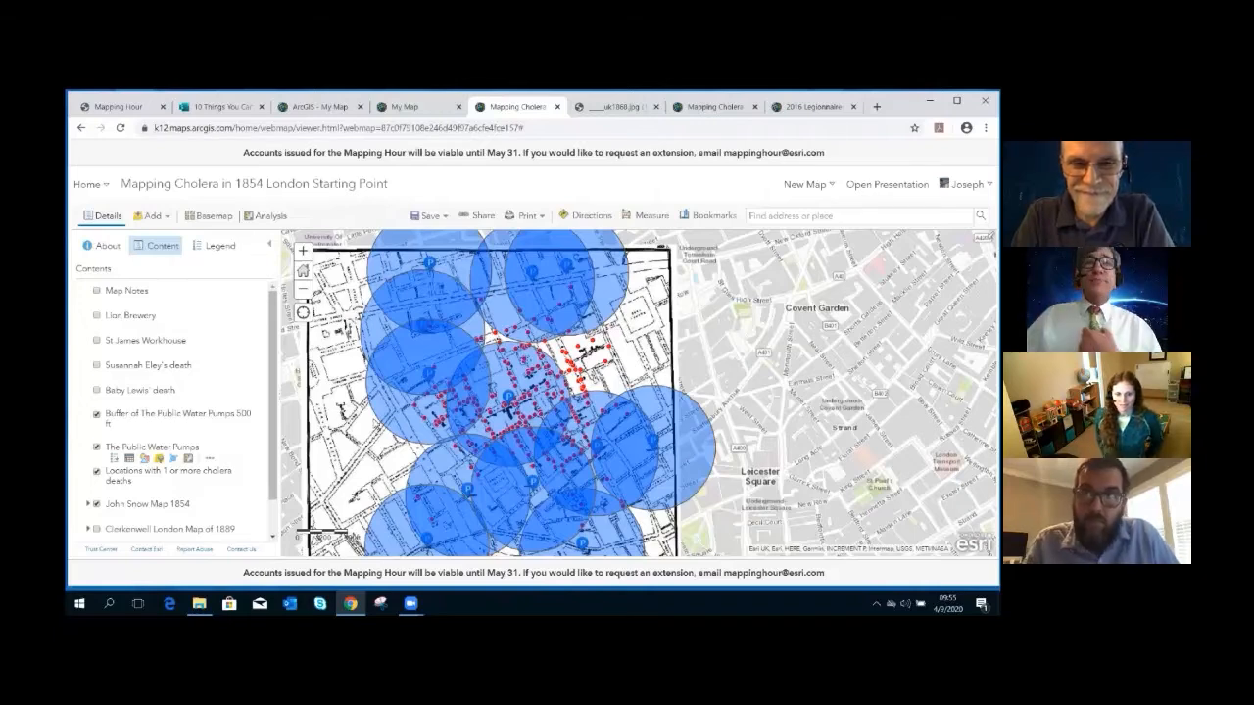
- Set up Summarize Within using the 500 ft water pump buffers as polygons and Locations with 1 or more cholera deaths as the layer to summarize
click(260, 220)
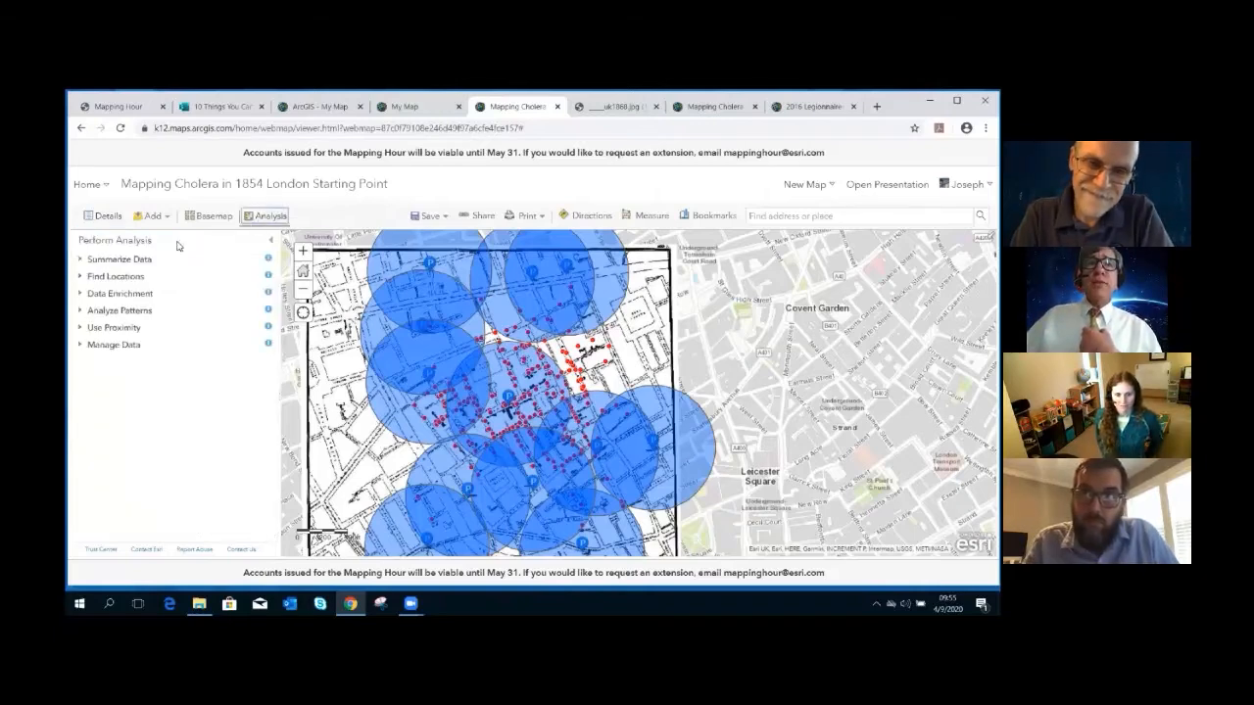
click(82, 261)
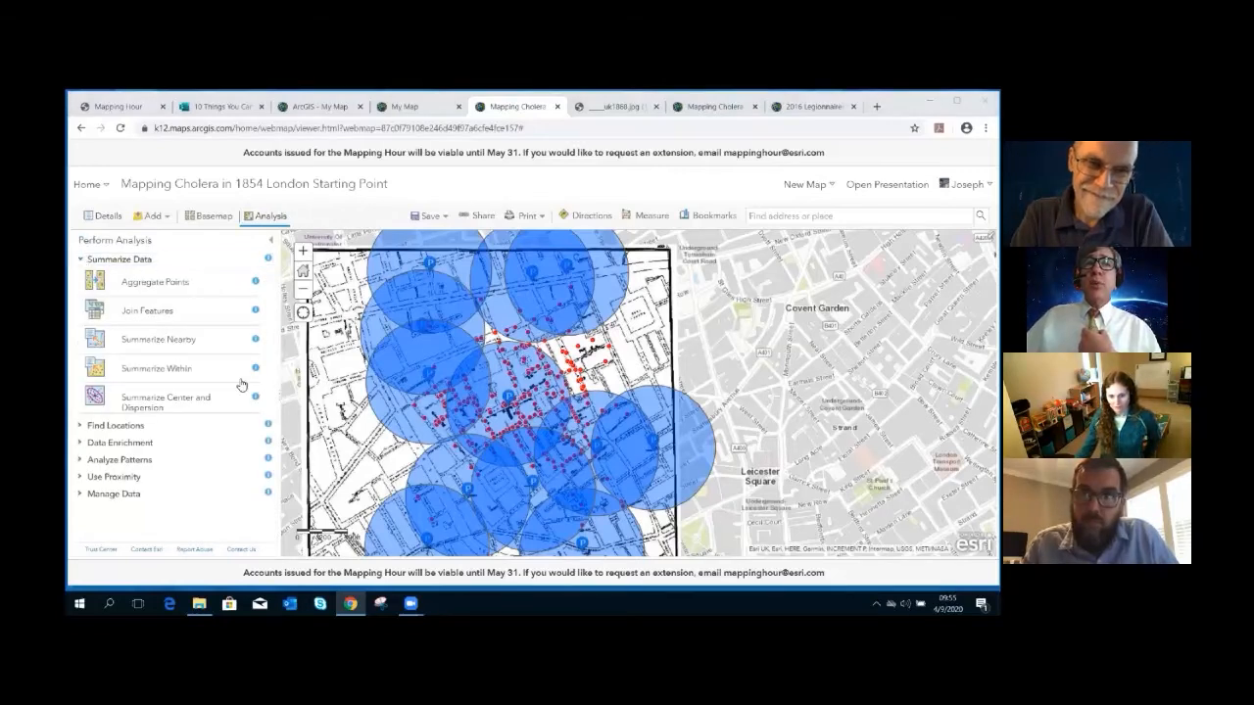
click(157, 368)
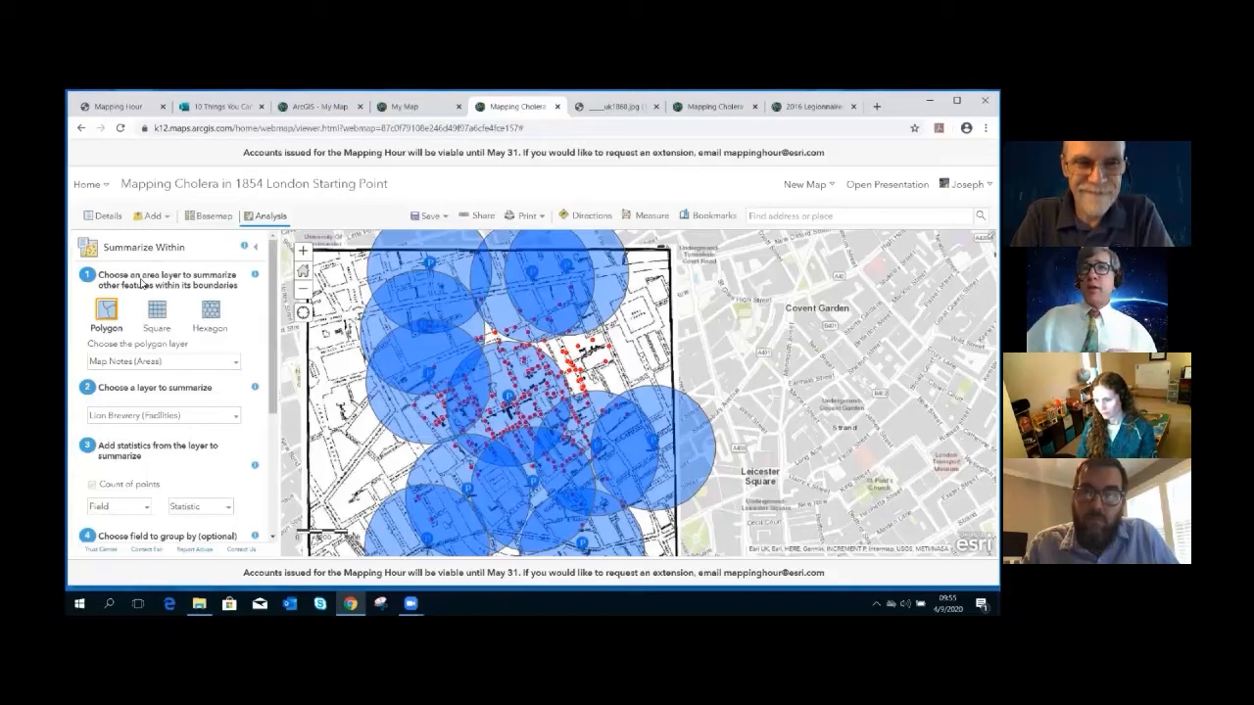
click(147, 362)
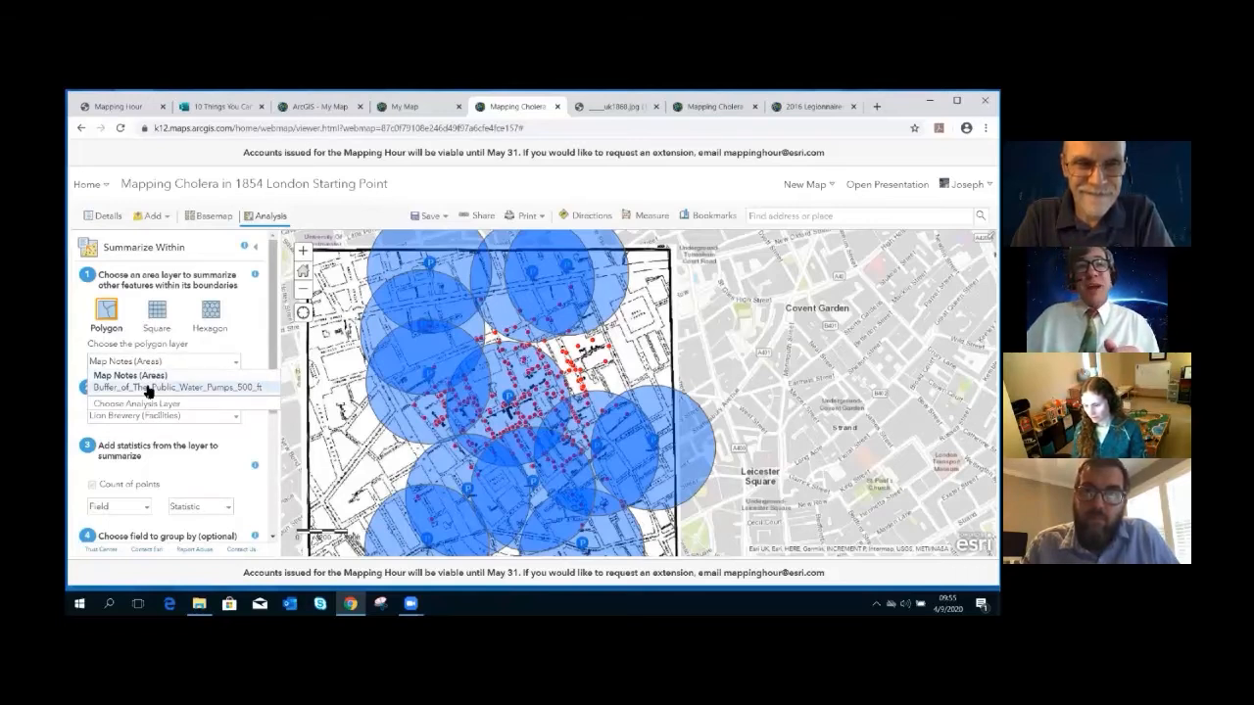
click(149, 391)
click(147, 416)
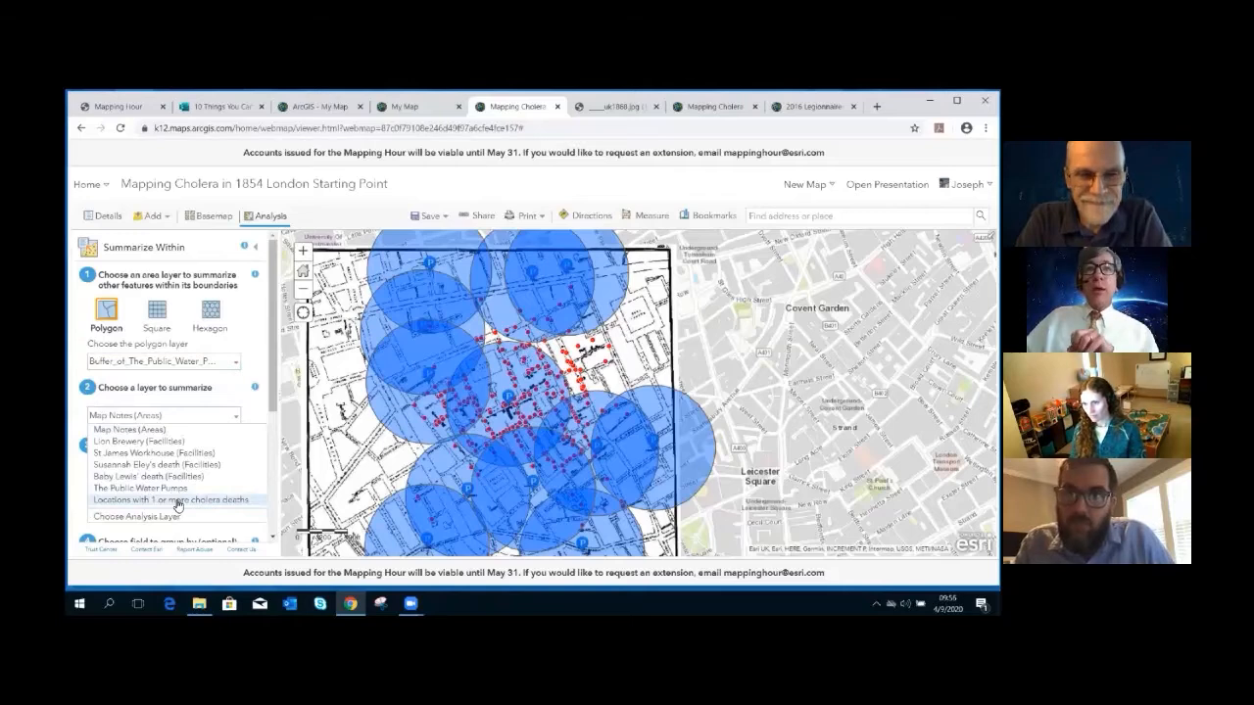
click(177, 500)
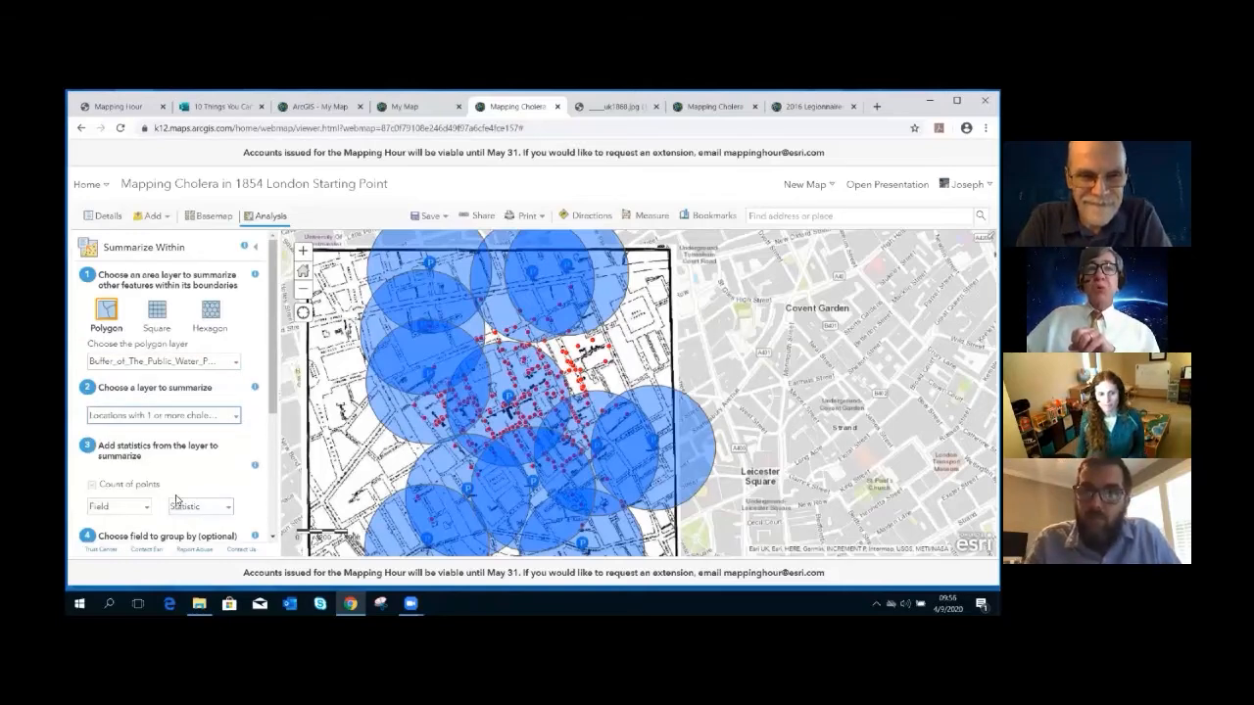
- Add the Sum of Num_Cases as a statistic for the Summarize Within analysis
scroll(174, 489, down, 1)
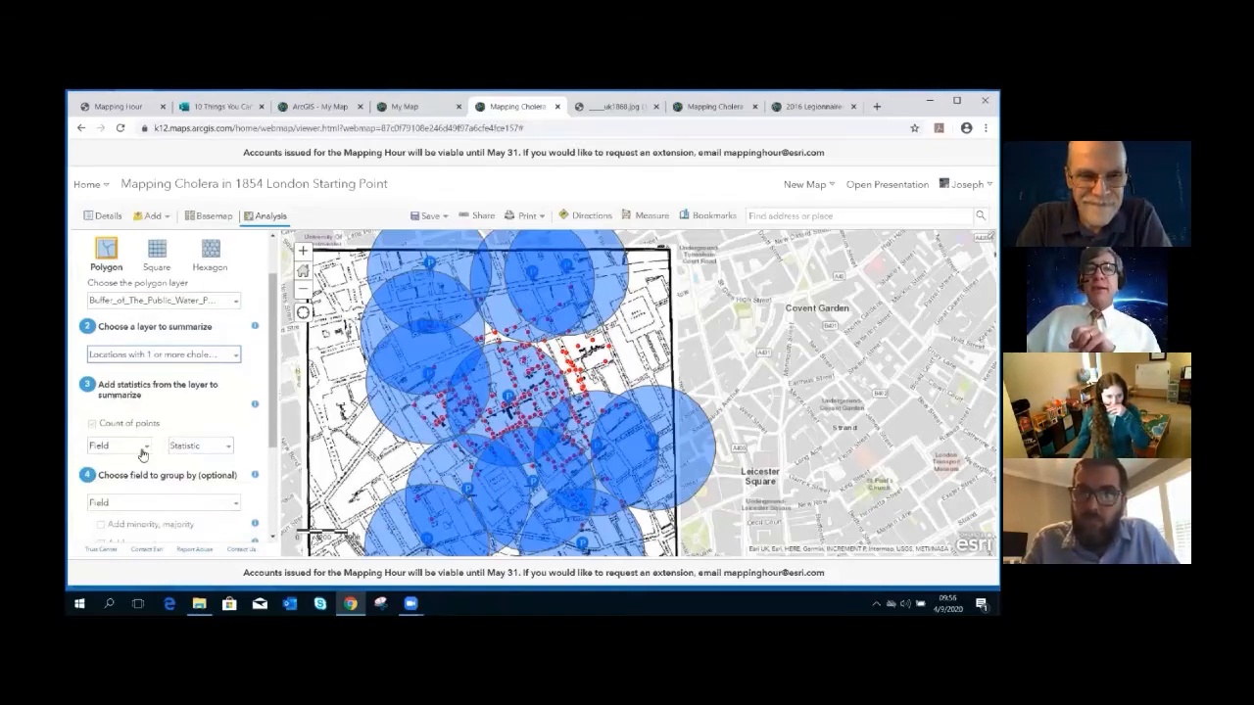
click(142, 449)
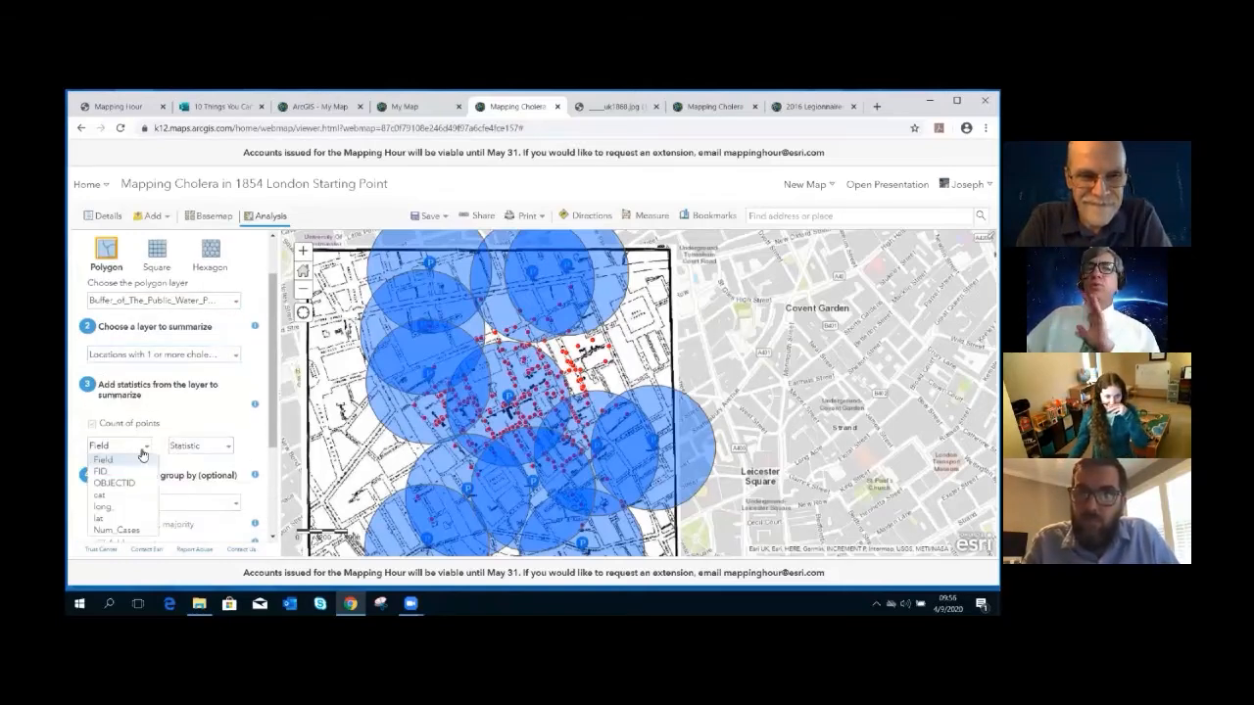
click(136, 529)
click(201, 445)
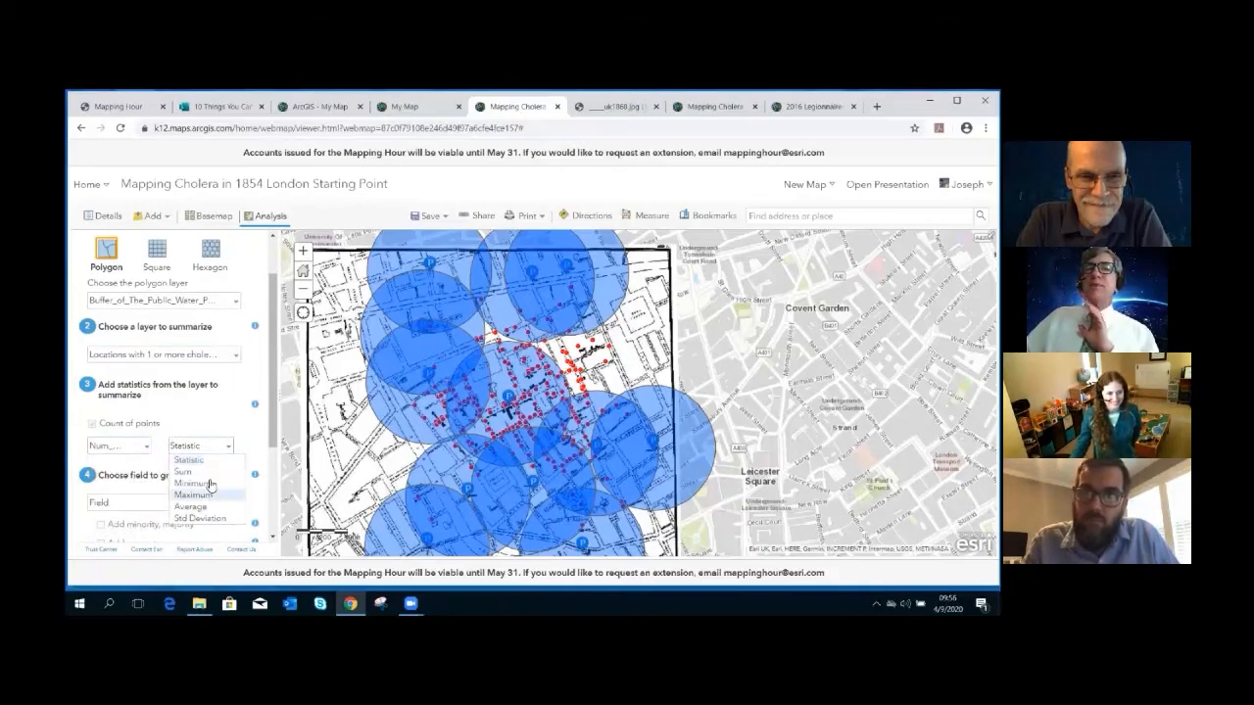
click(210, 481)
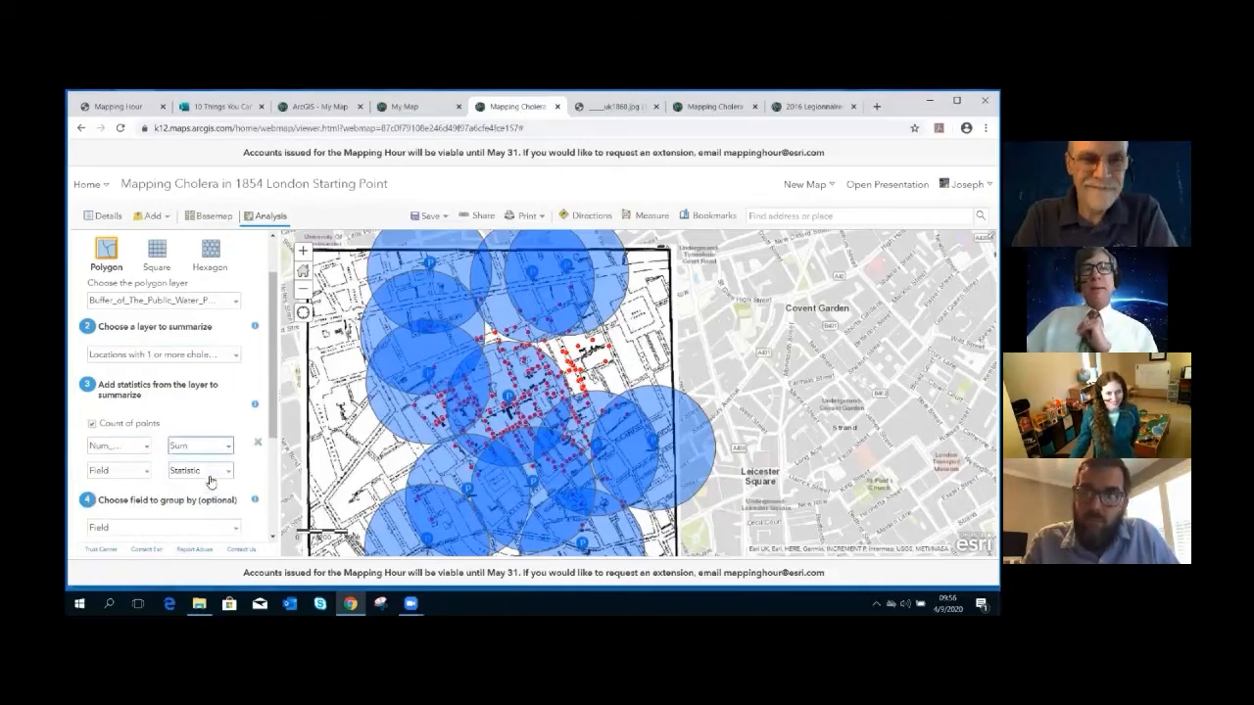
scroll(209, 480, down, 3)
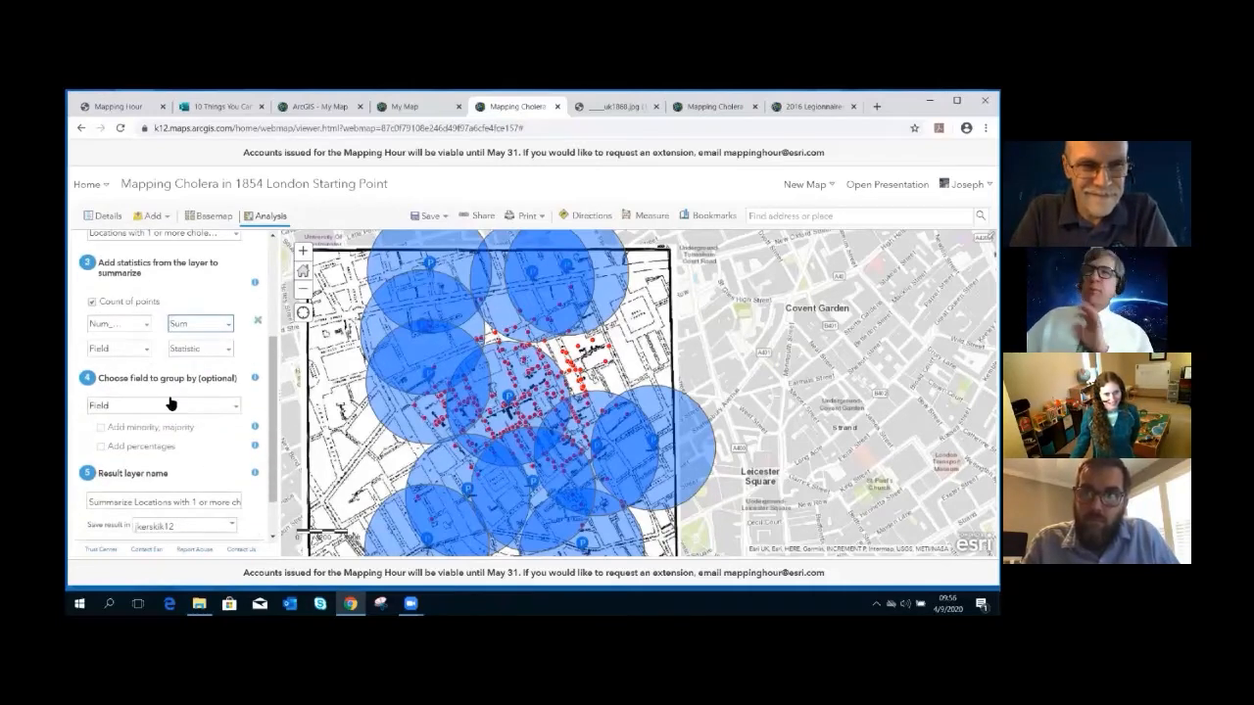
scroll(170, 403, down, 1)
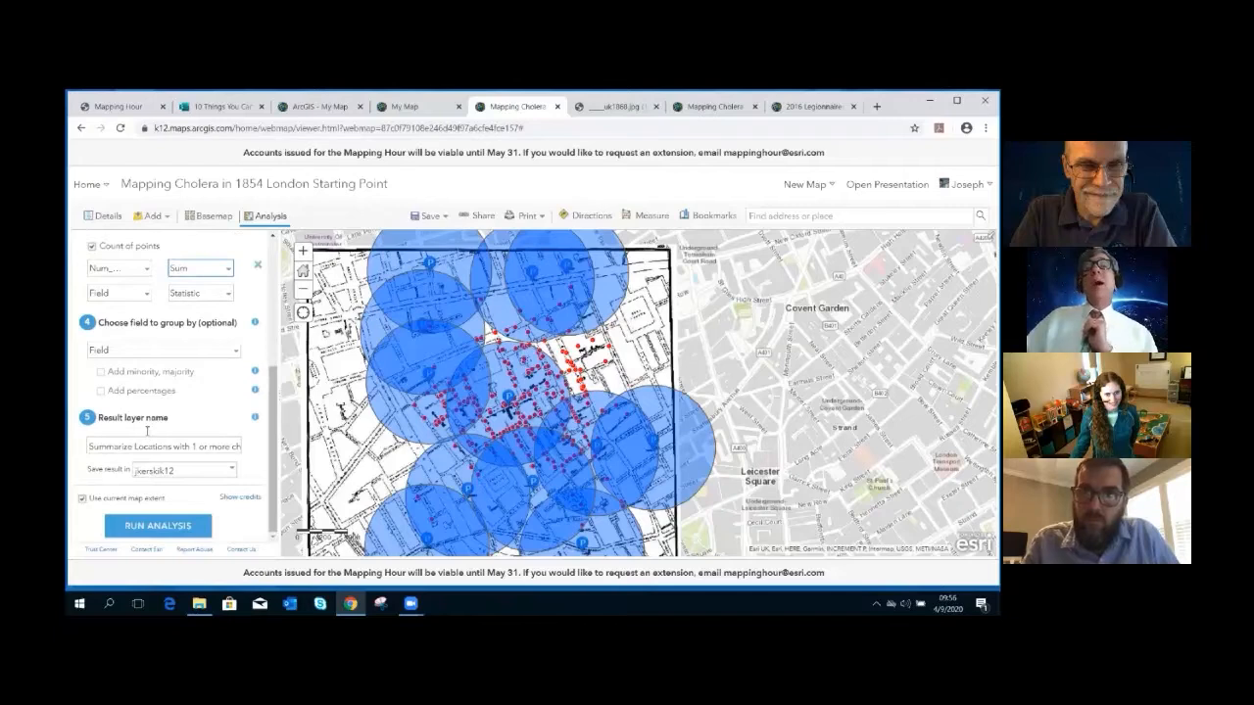
- Read through the full result layer name of the Summarize Within analysis
click(180, 450)
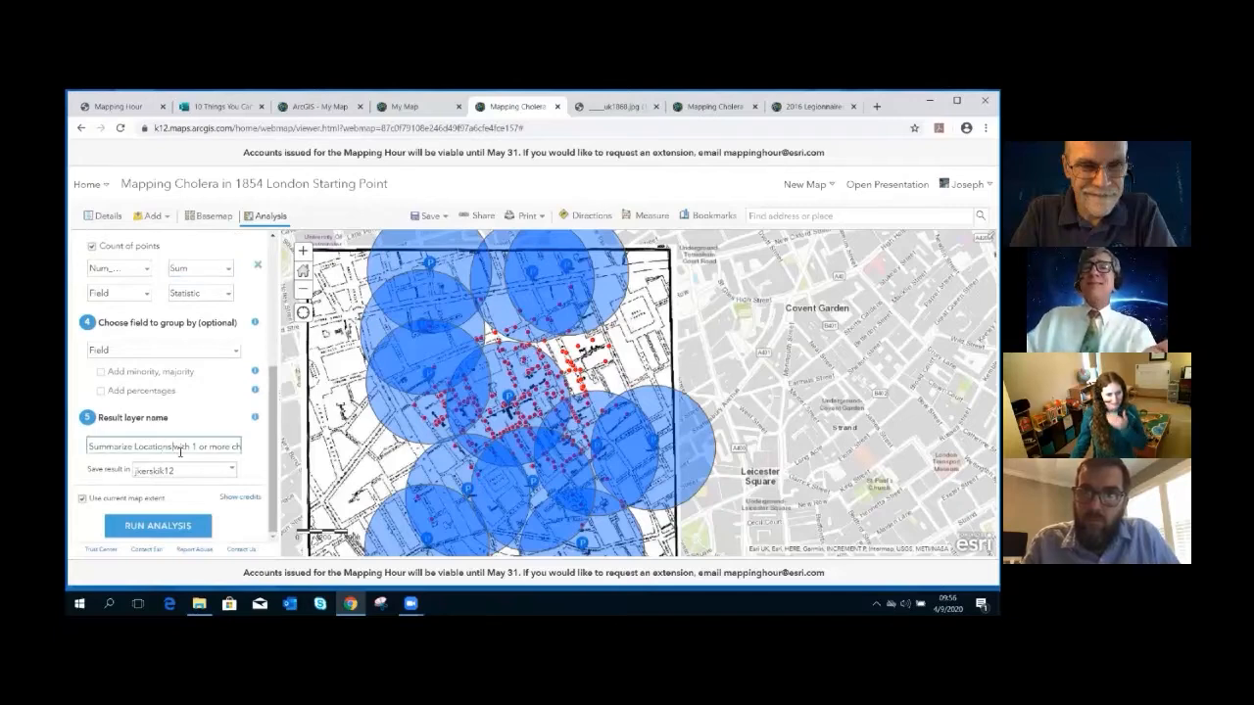
key(Right)
key(Right)
key(Right)
key(Right)
key(Right)
key(Right)
key(Right)
key(Right)
key(Right)
key(Right)
key(Right)
key(Right)
key(Right)
key(Right)
key(Right)
key(Right)
key(Right)
key(Right)
key(Right)
key(Right)
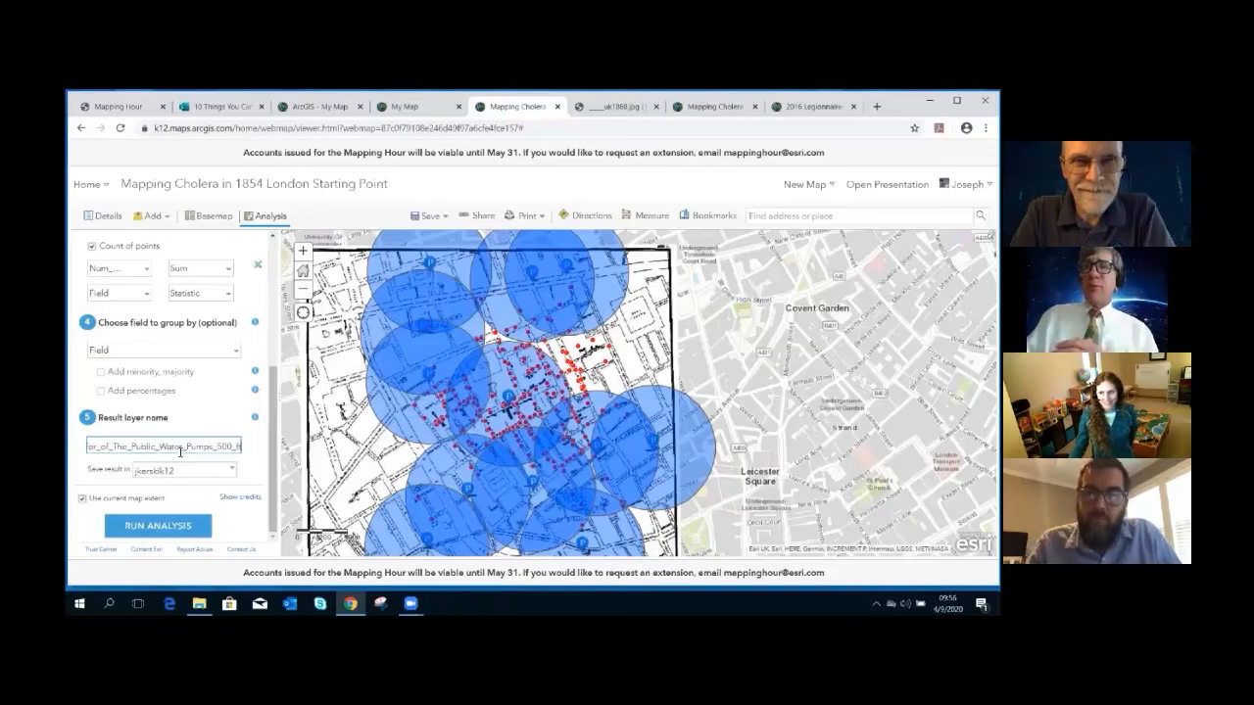
key(Left)
key(Left)
key(Left)
key(Left)
key(Left)
key(Left)
key(Left)
key(Left)
key(Left)
key(Left)
key(Left)
key(Left)
key(Left)
key(Left)
key(Left)
key(Left)
key(Left)
key(Left)
key(Left)
key(Left)
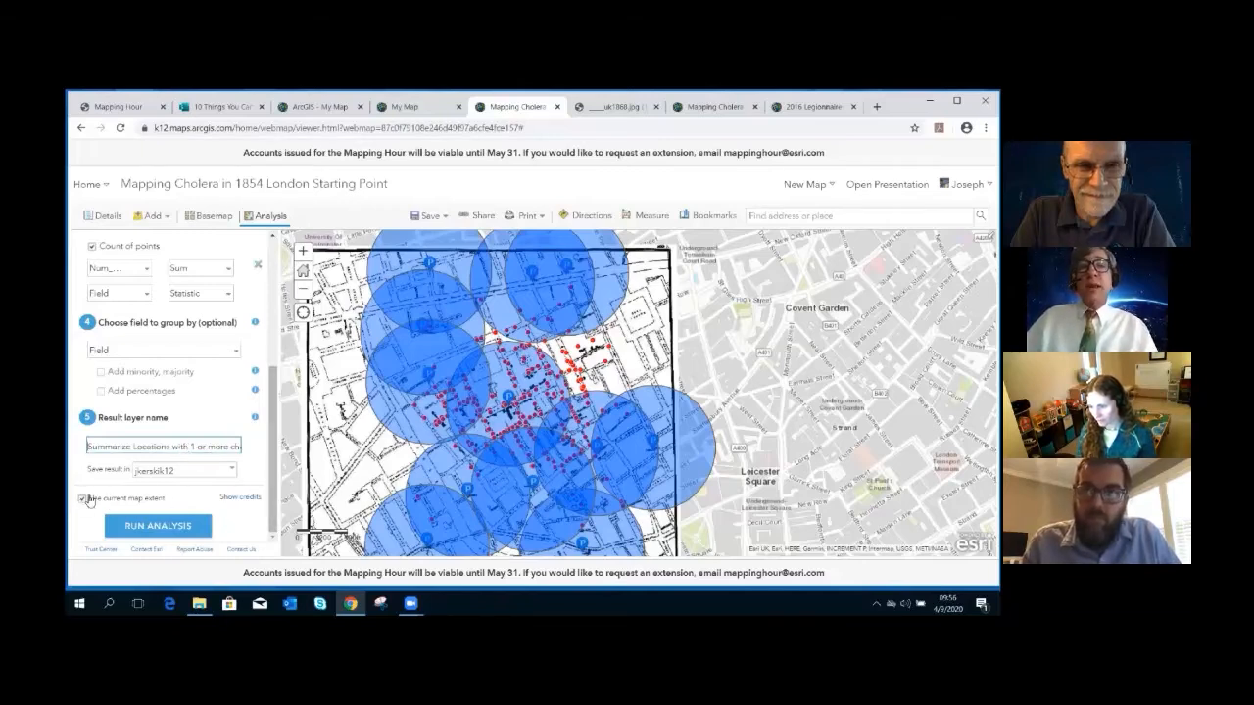
- Run the Summarize Within analysis without limiting it to the current map extent
click(83, 499)
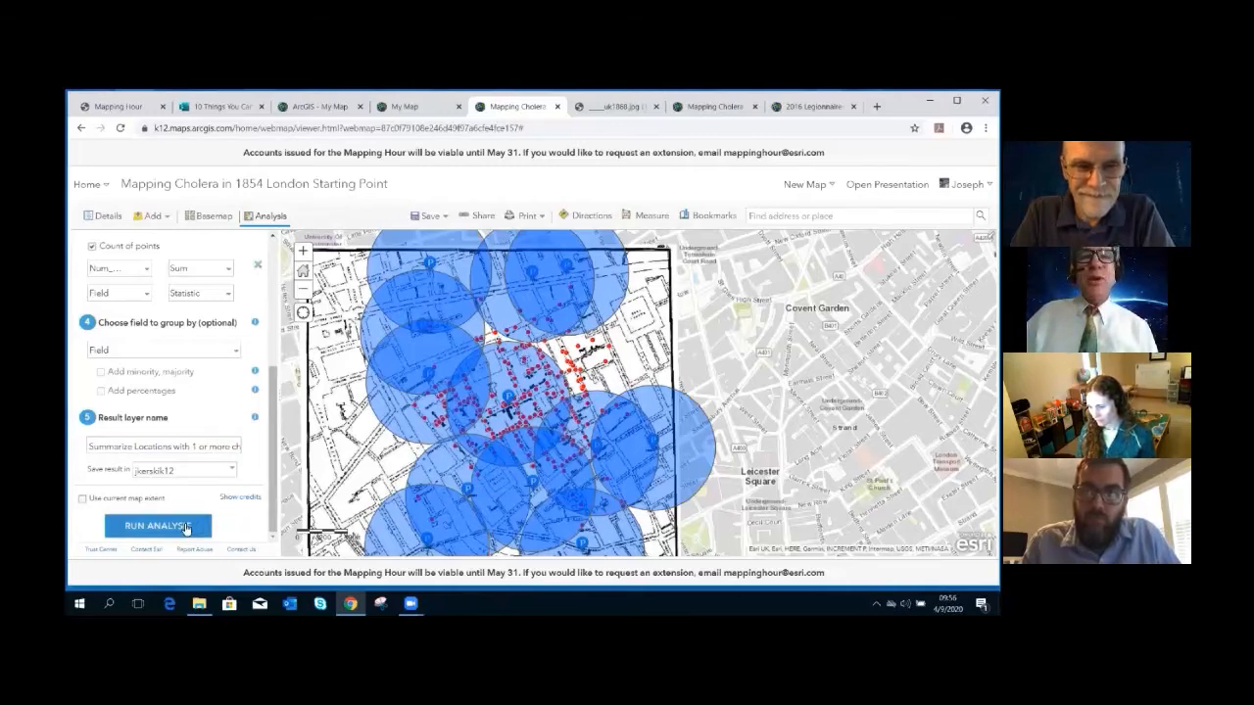
click(181, 528)
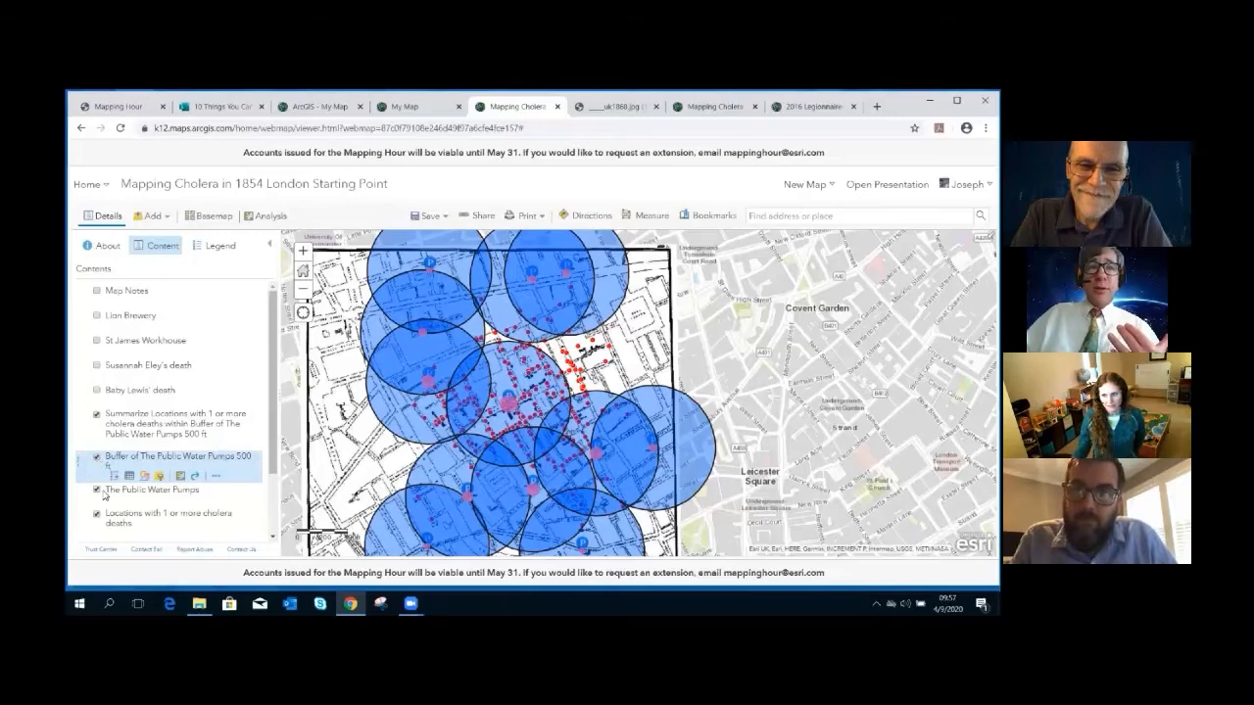
- Hide the Buffer of The Public Water Pumps 500 ft, The Public Water Pumps and Locations with 1 or more cholera deaths layers
click(97, 458)
click(97, 490)
click(97, 514)
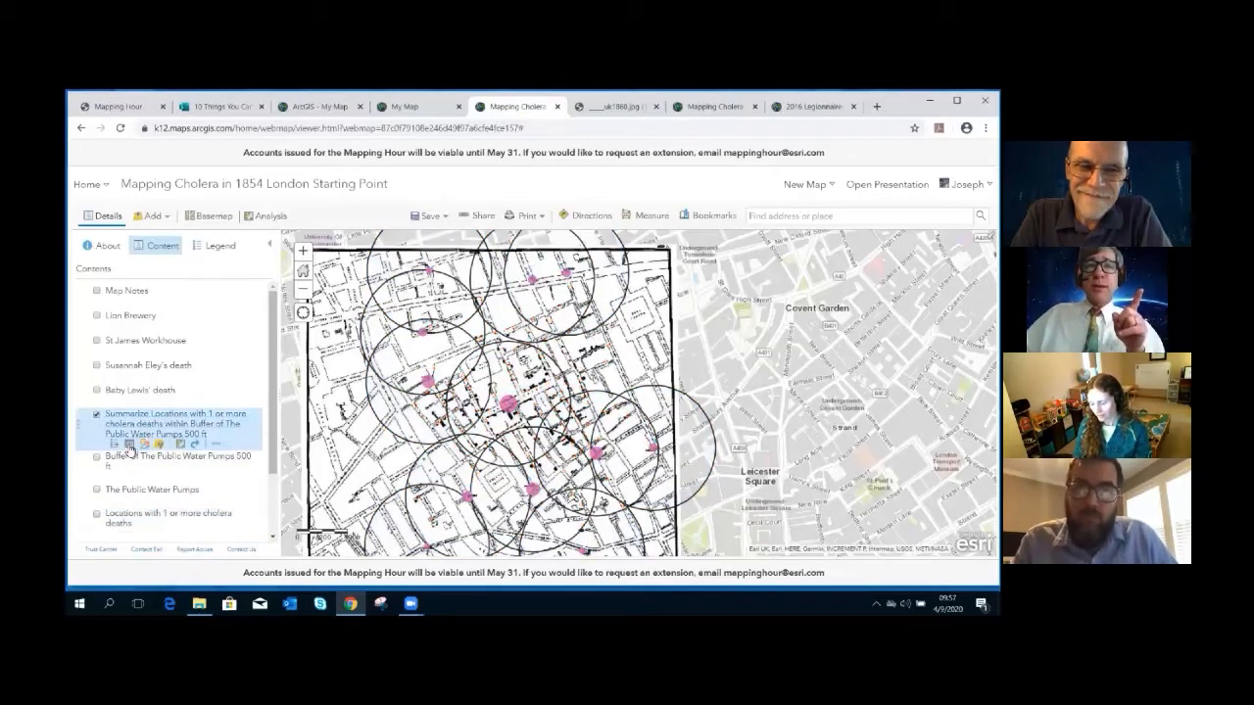
- Open the attribute table of the Summarize Locations result layer and sort it by Count of Points in descending order
click(129, 446)
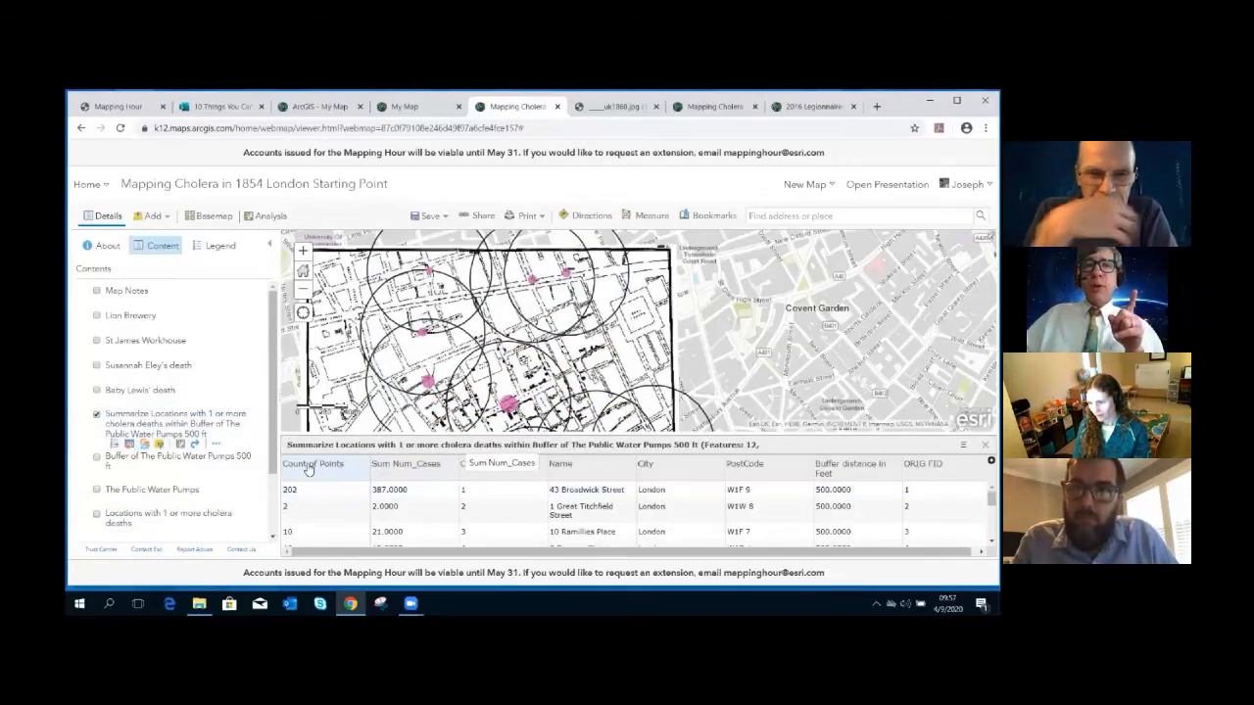
click(308, 468)
click(328, 507)
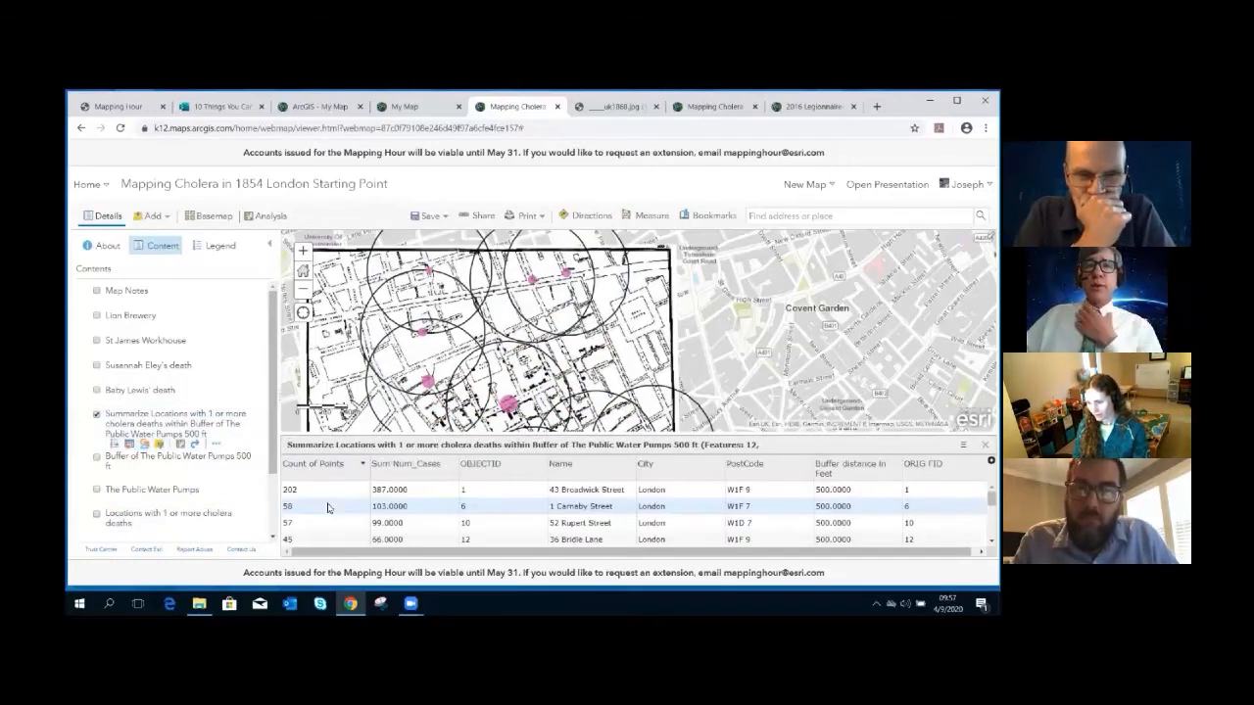
- Highlight the 43 Broadwick Street and 1 Carnaby Street records and view their buffers on the map
click(318, 495)
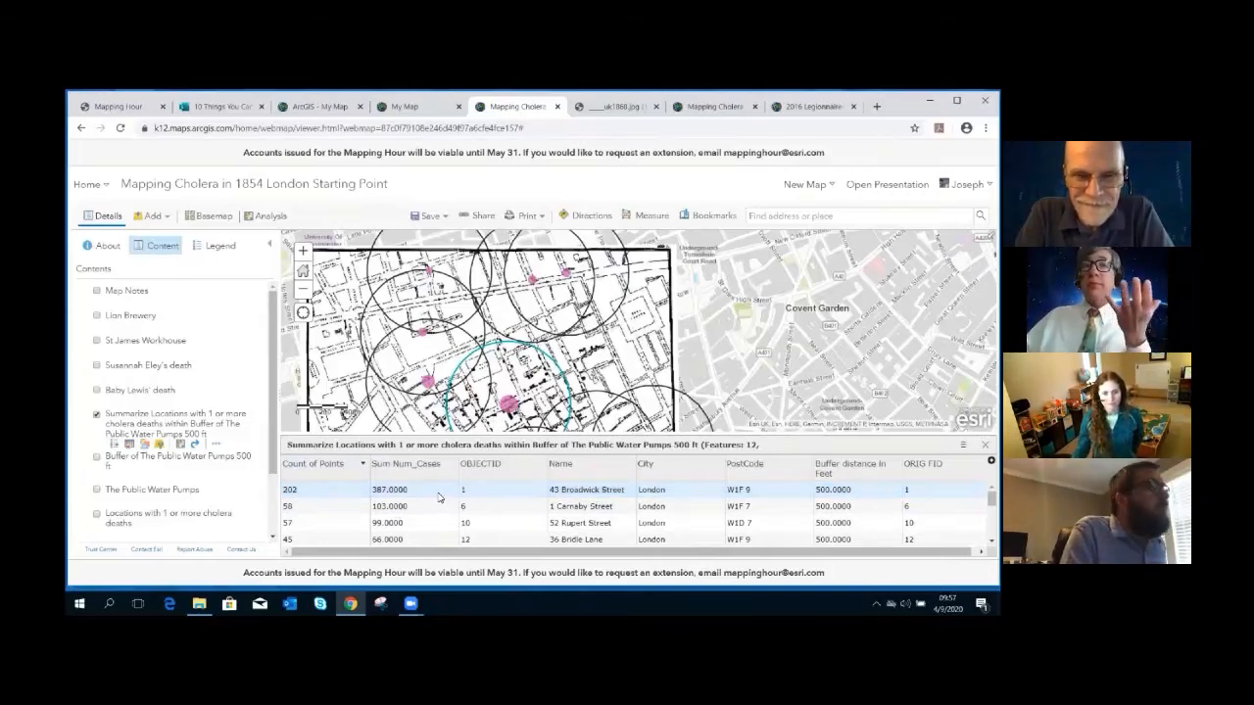
click(357, 514)
drag(497, 387, 488, 339)
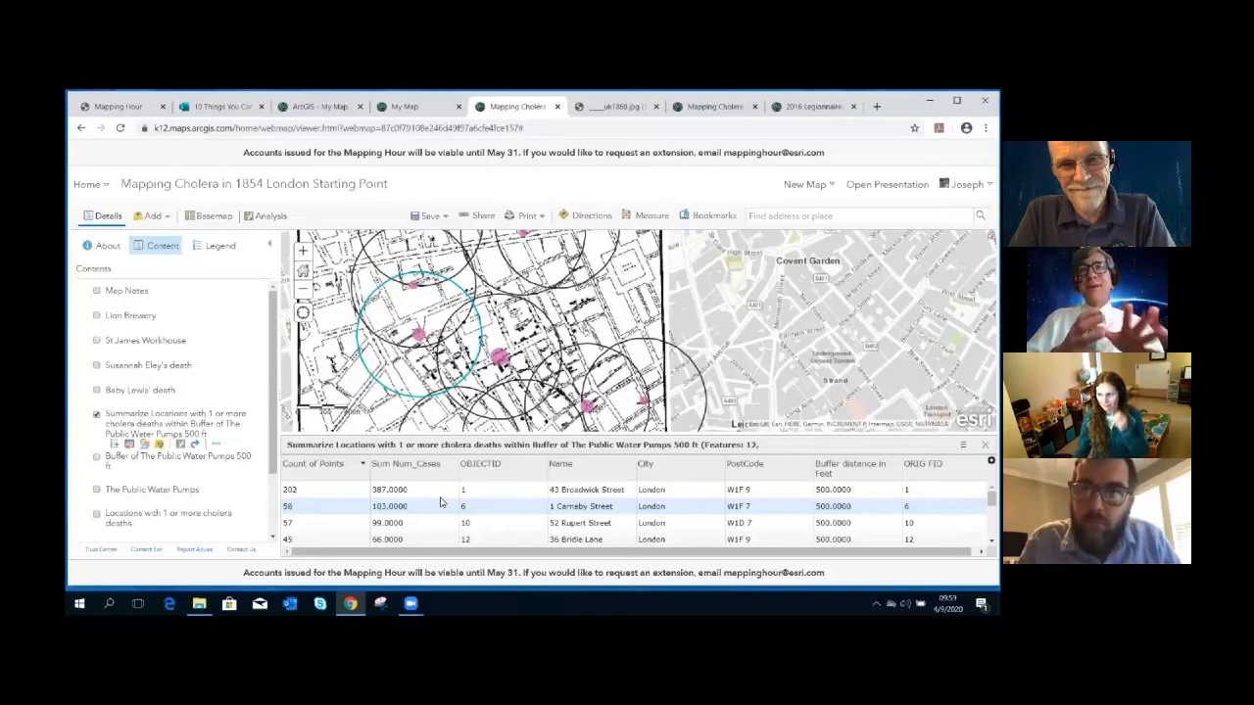
click(440, 505)
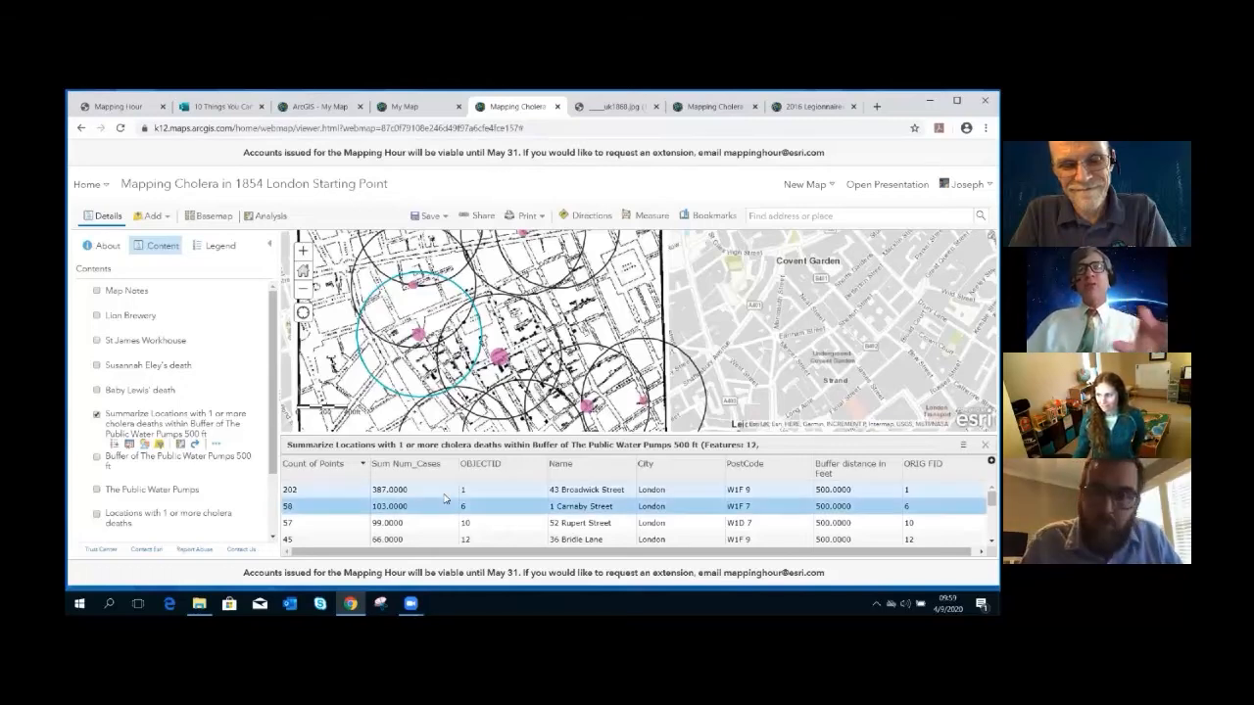
- Switch to the Mapping Cholera in 1854 London Analysis Results map and show the Route to Pumps layer
click(707, 108)
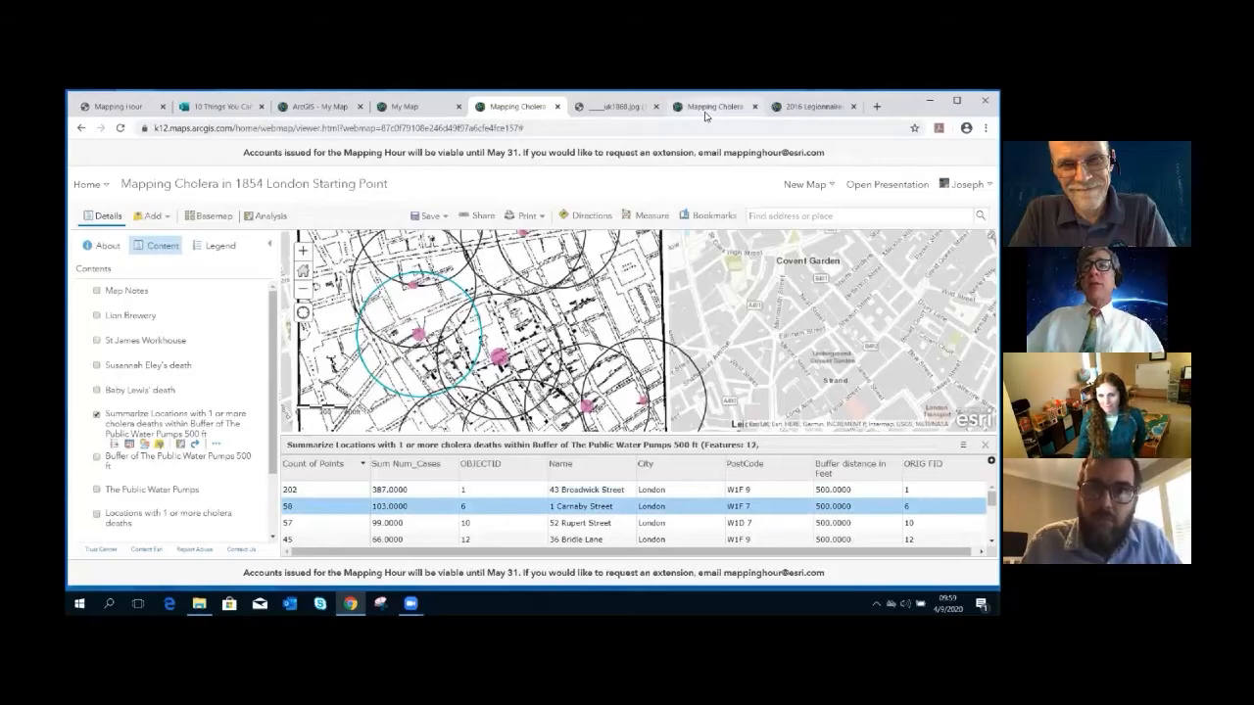
scroll(196, 348, up, 5)
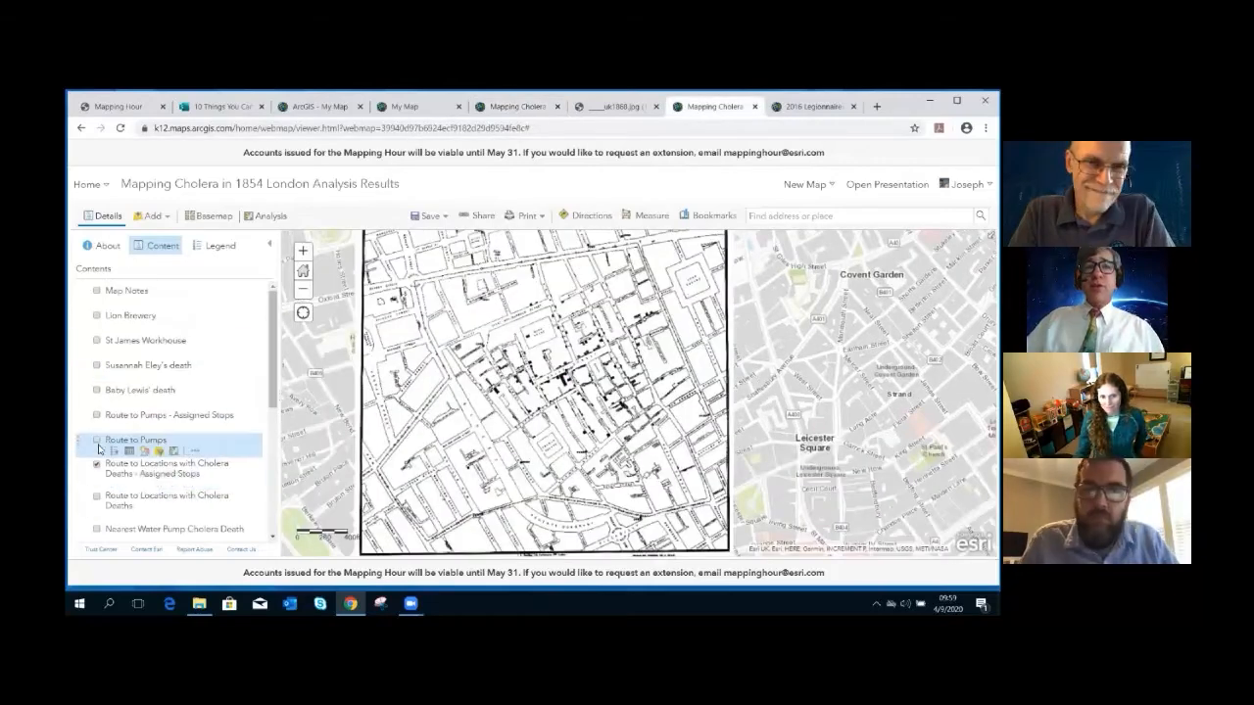
click(97, 440)
drag(439, 424, 386, 458)
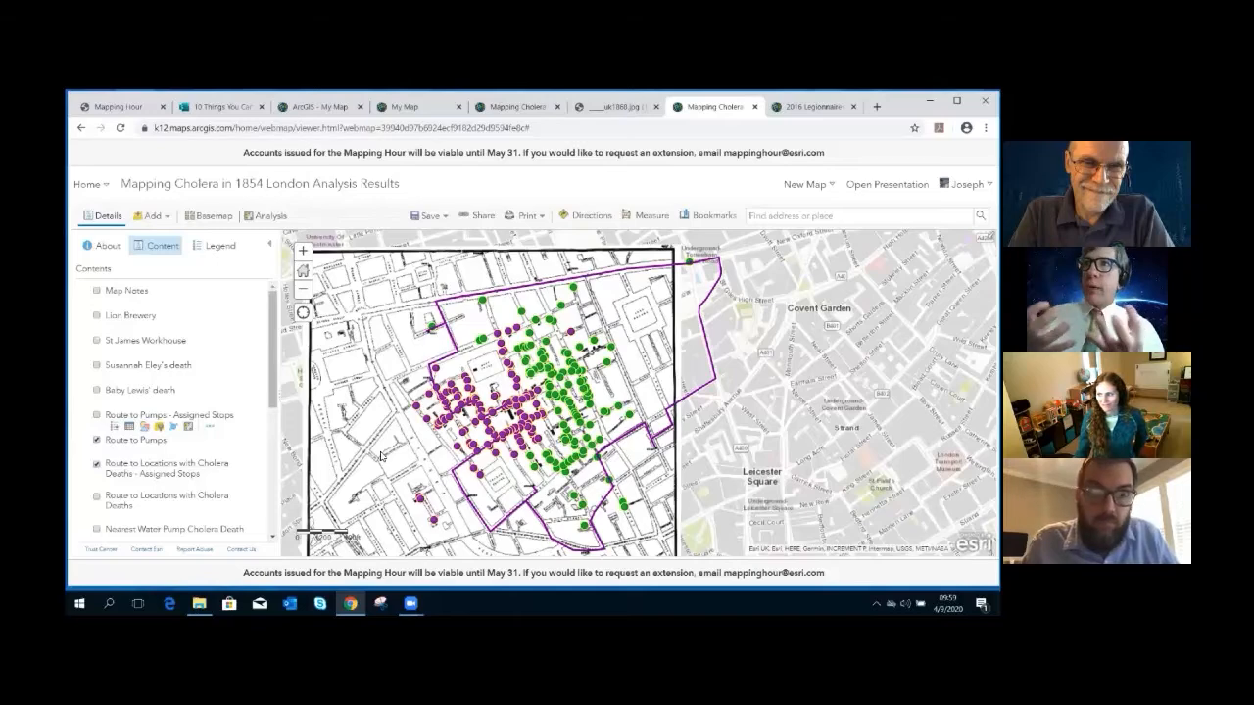
- Switch to the Mapping Hour PDF and examine the Resources slide
click(118, 107)
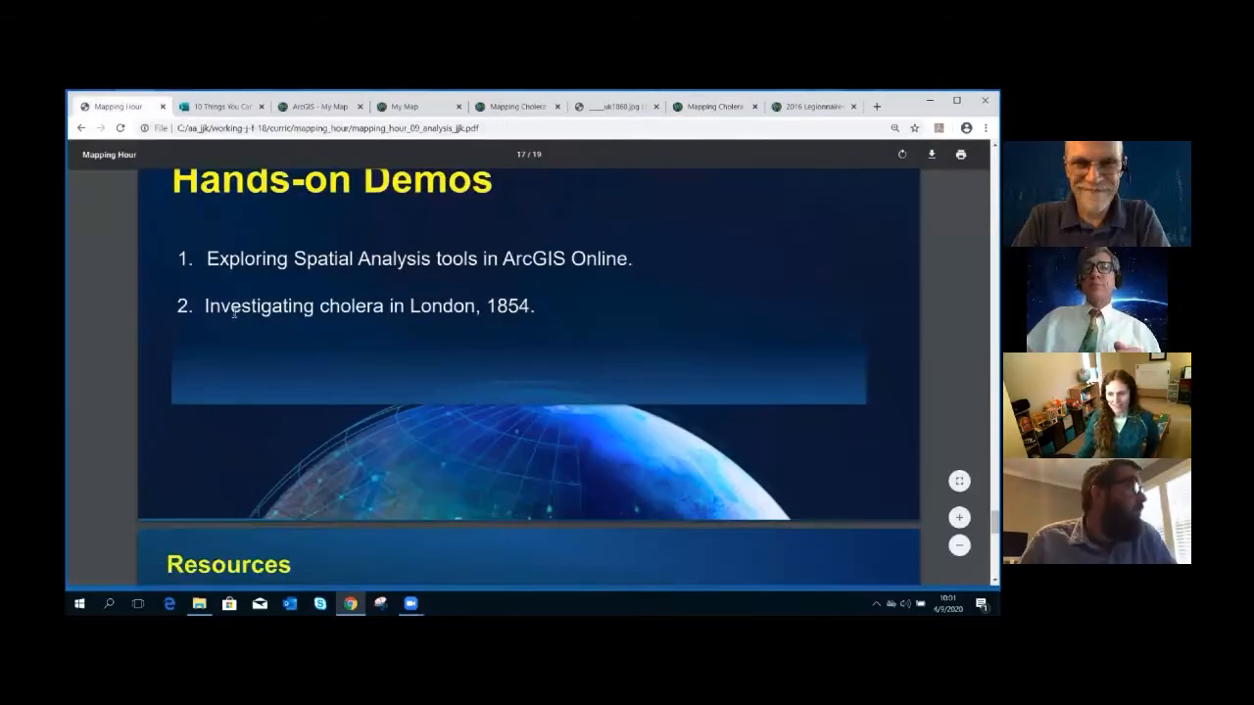
scroll(233, 311, down, 2)
scroll(233, 313, down, 2)
scroll(233, 312, down, 1)
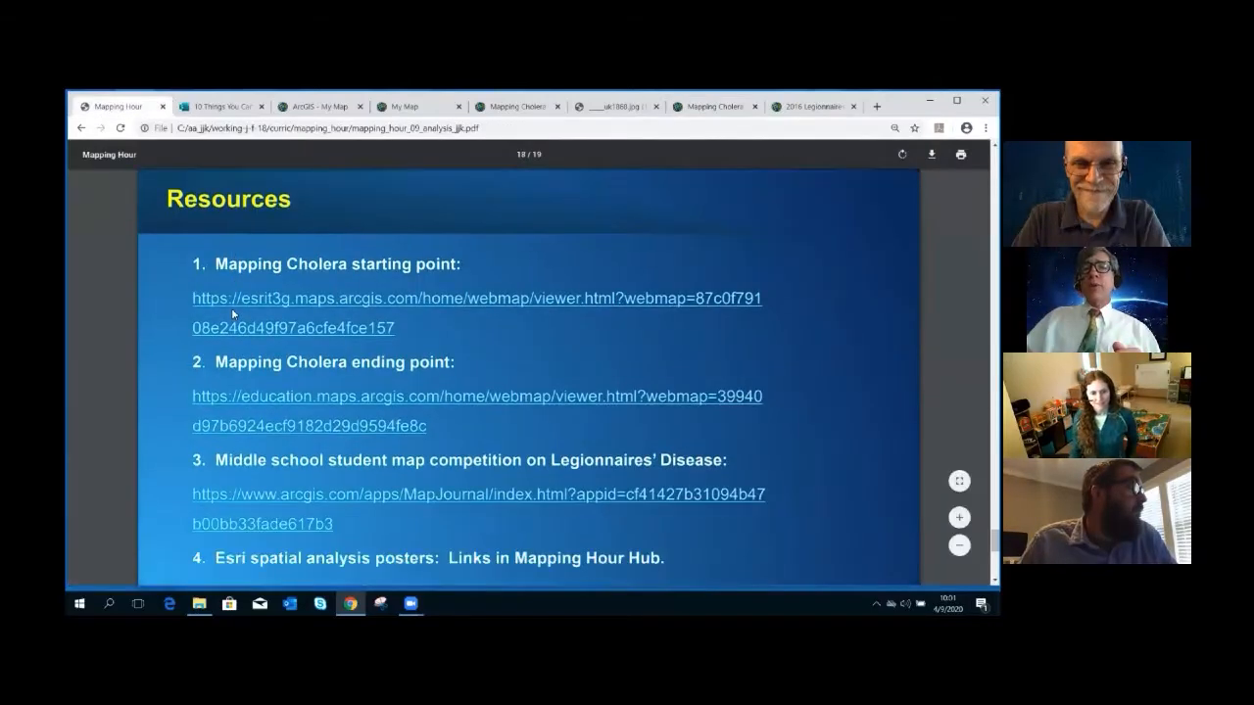
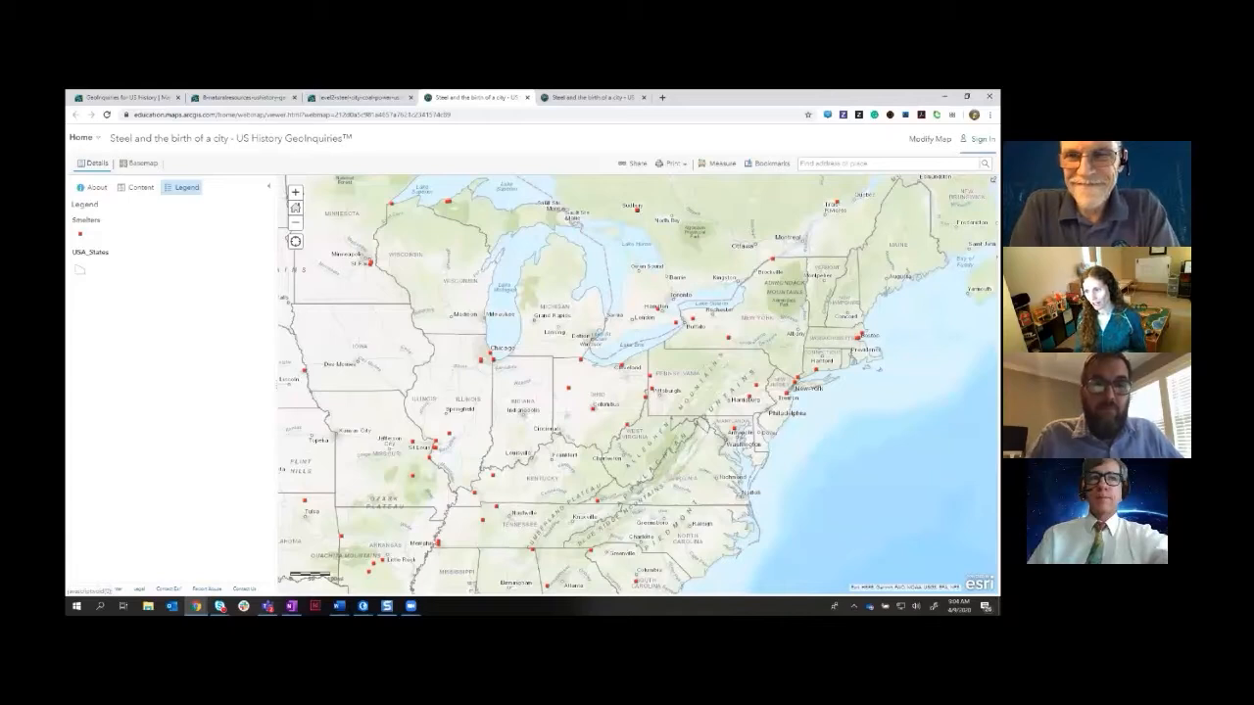
- Switch to the signed-in Steel and the birth of a city map, list its layers and show Coal Mines
click(598, 102)
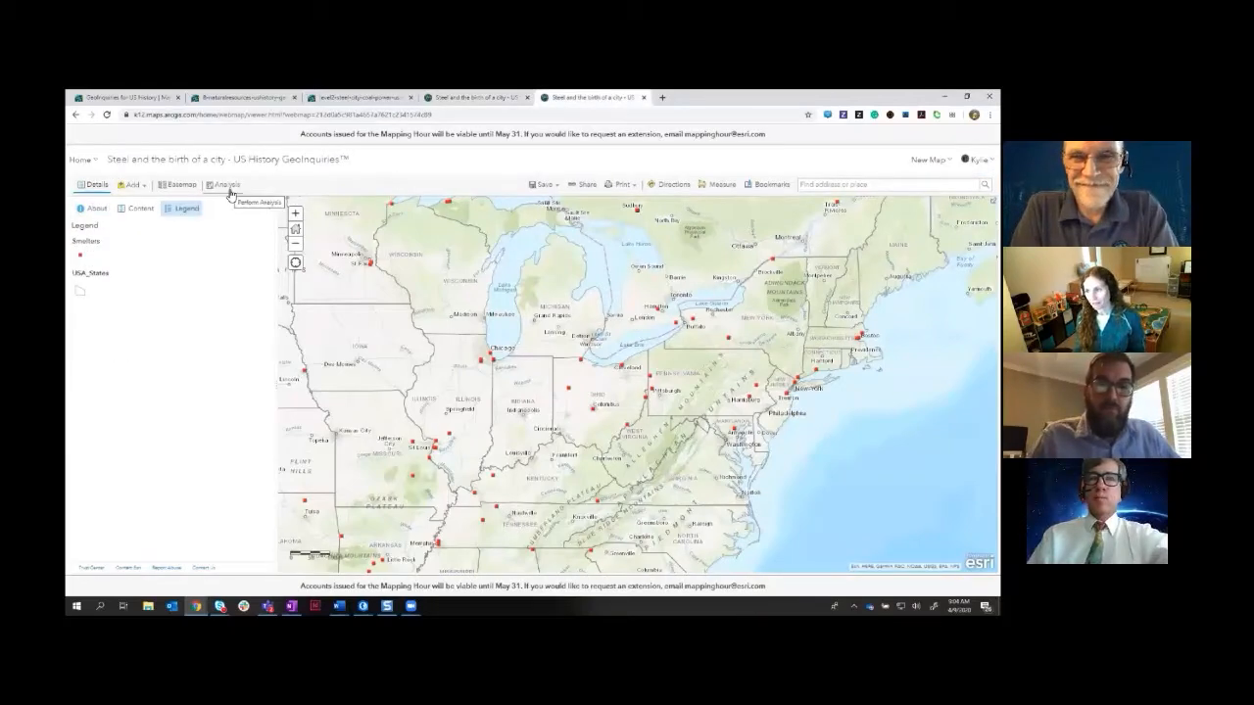
click(129, 213)
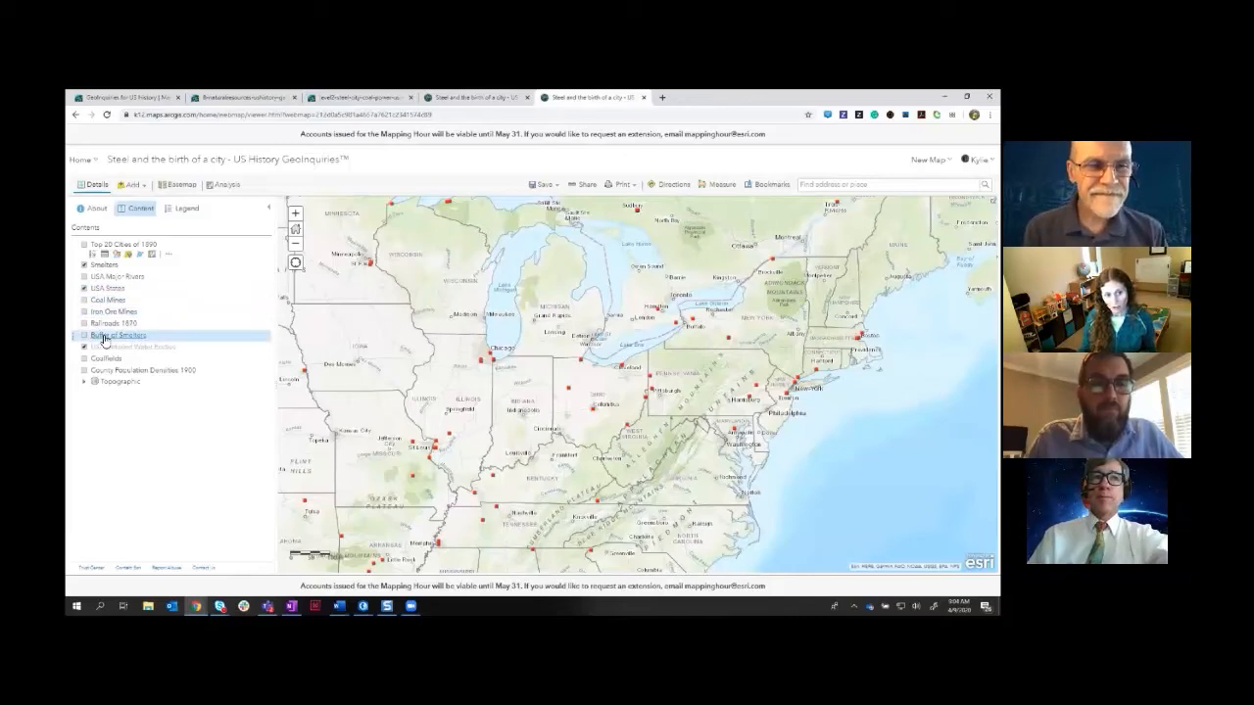
click(84, 301)
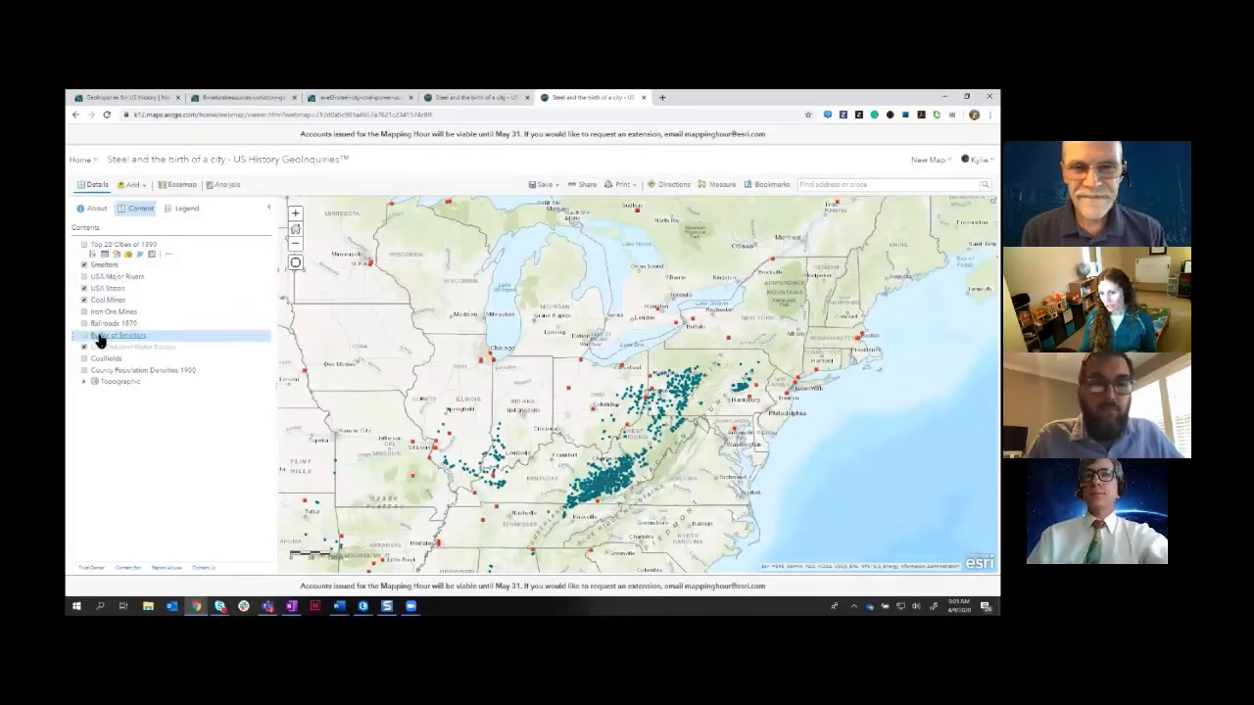
- View the pop-up details of the Watkins Glen smelter and close them
click(729, 340)
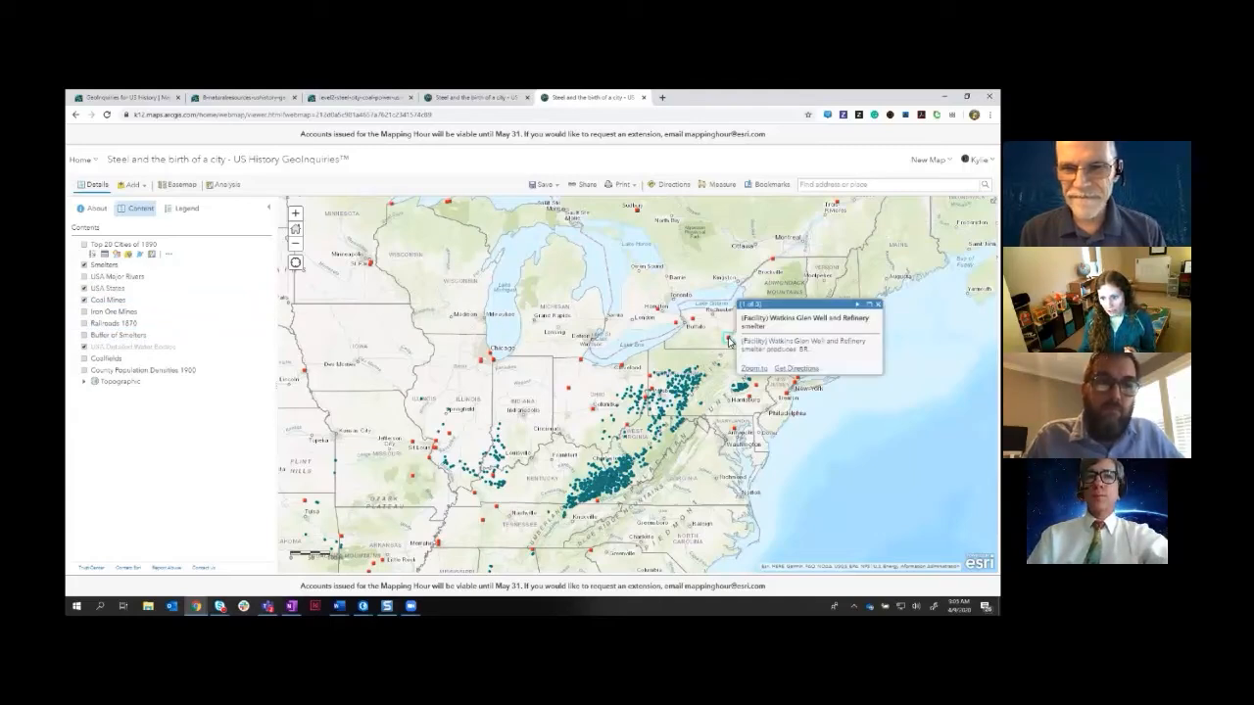
click(878, 305)
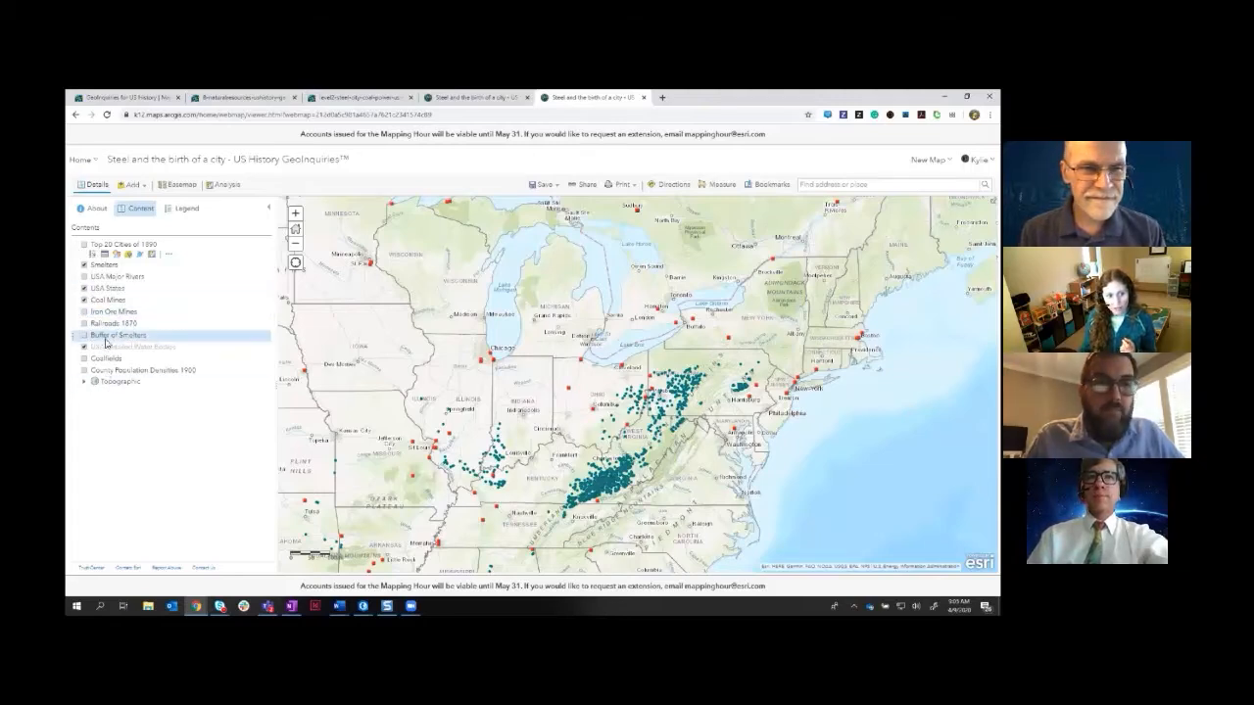
- Expand the Smelters layer's legend and show the Buffer of Smelters layer
click(105, 265)
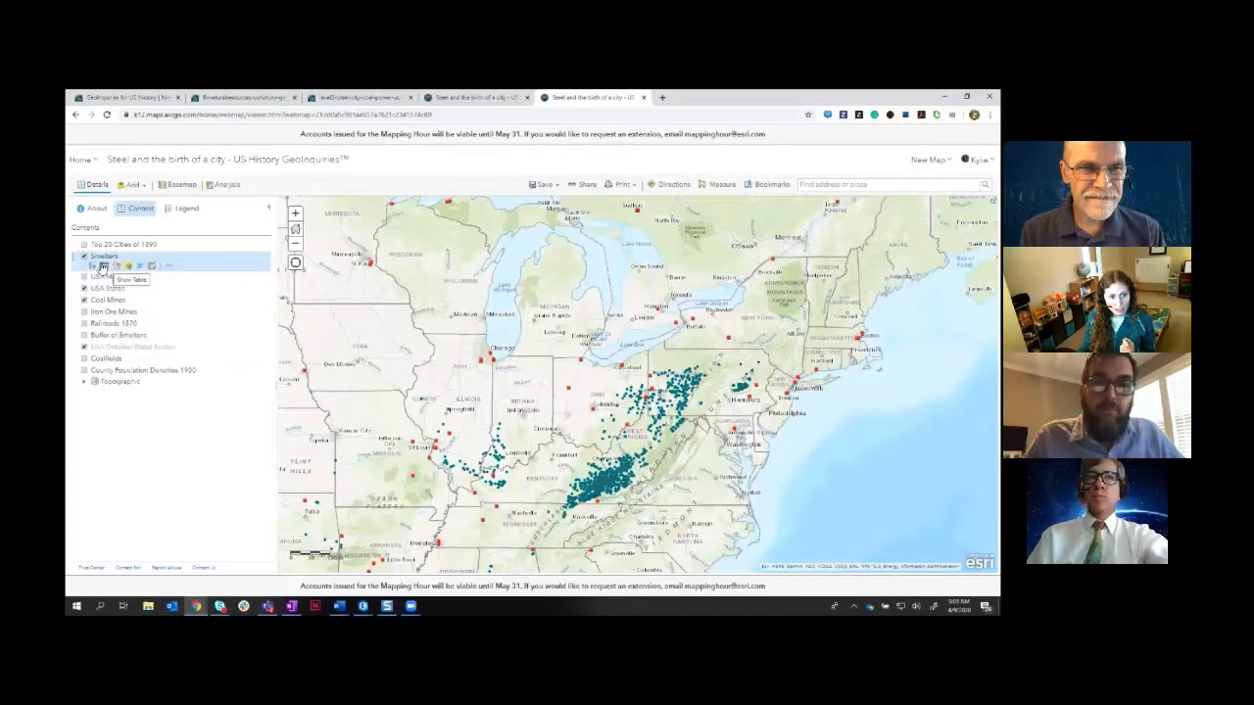
click(93, 267)
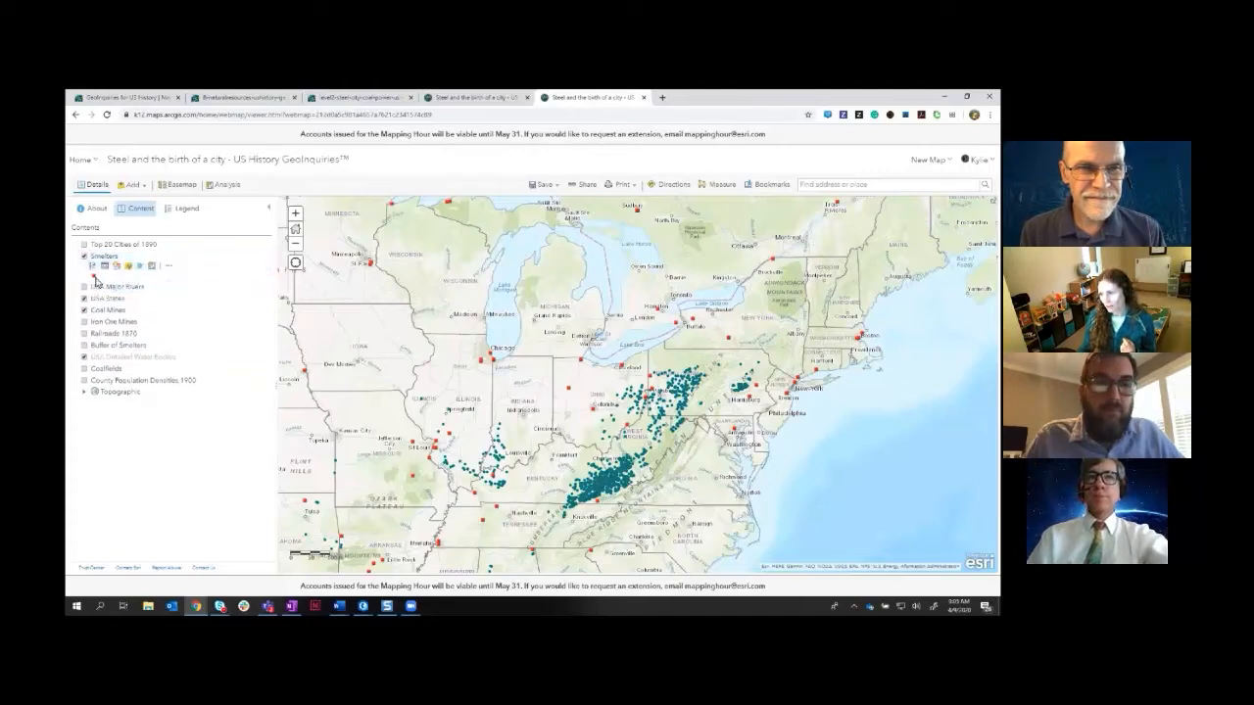
click(84, 347)
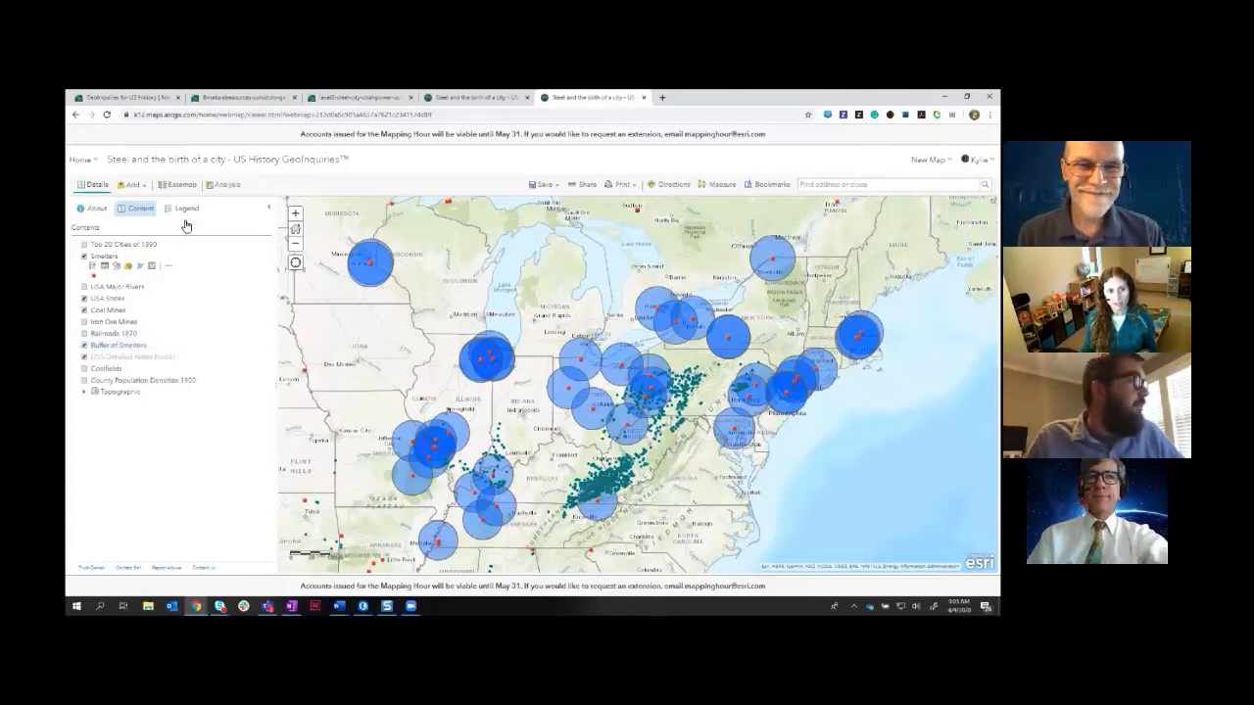
- Set up a Create Buffers analysis for the Smelters layer with a buffer distance of 50 miles
click(228, 186)
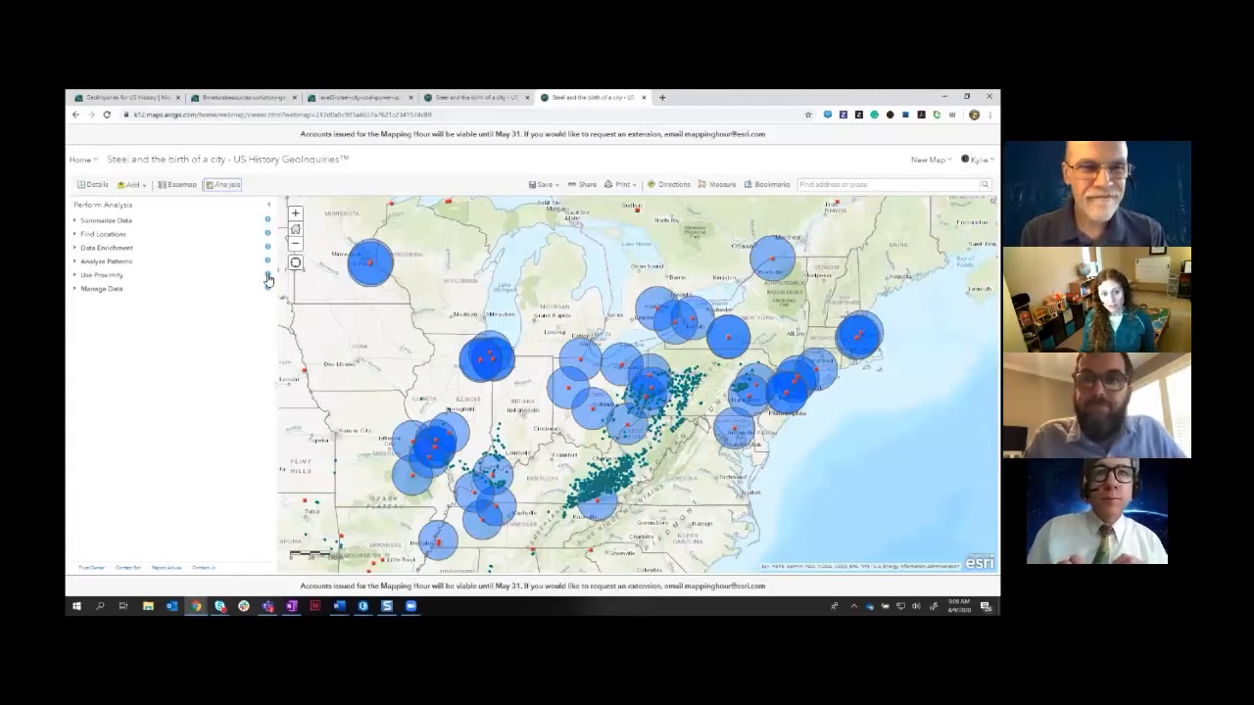
click(90, 276)
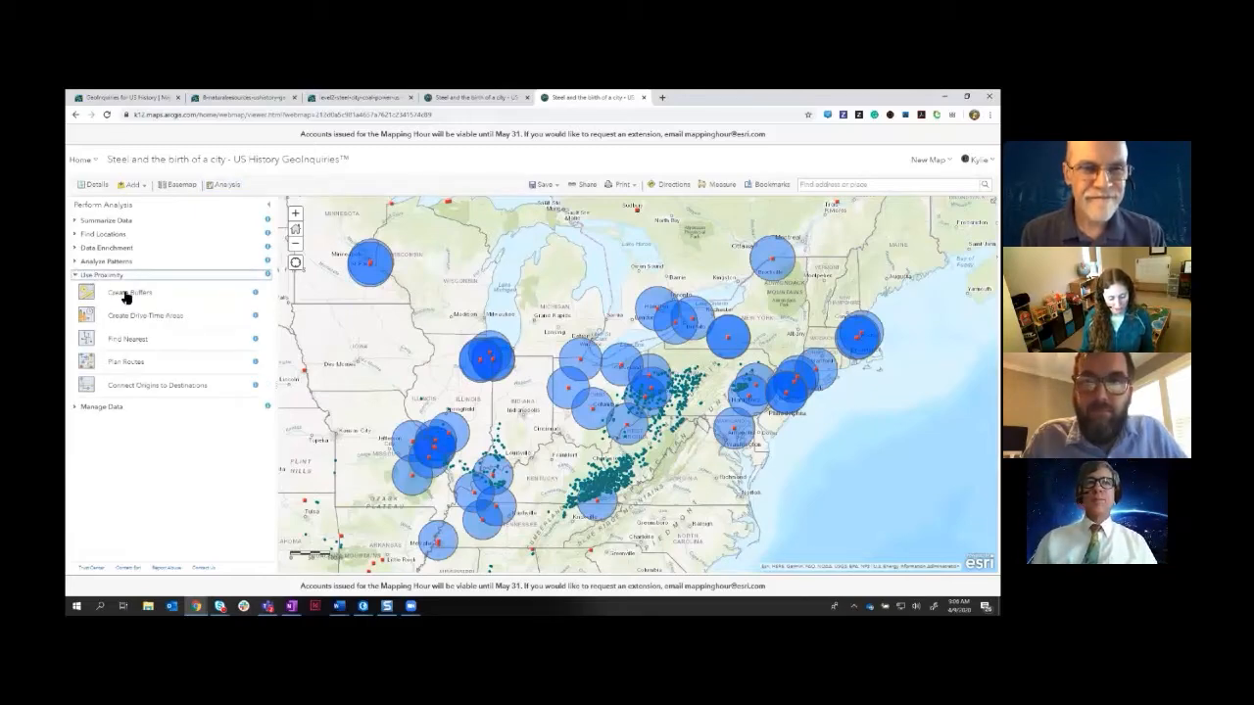
click(127, 293)
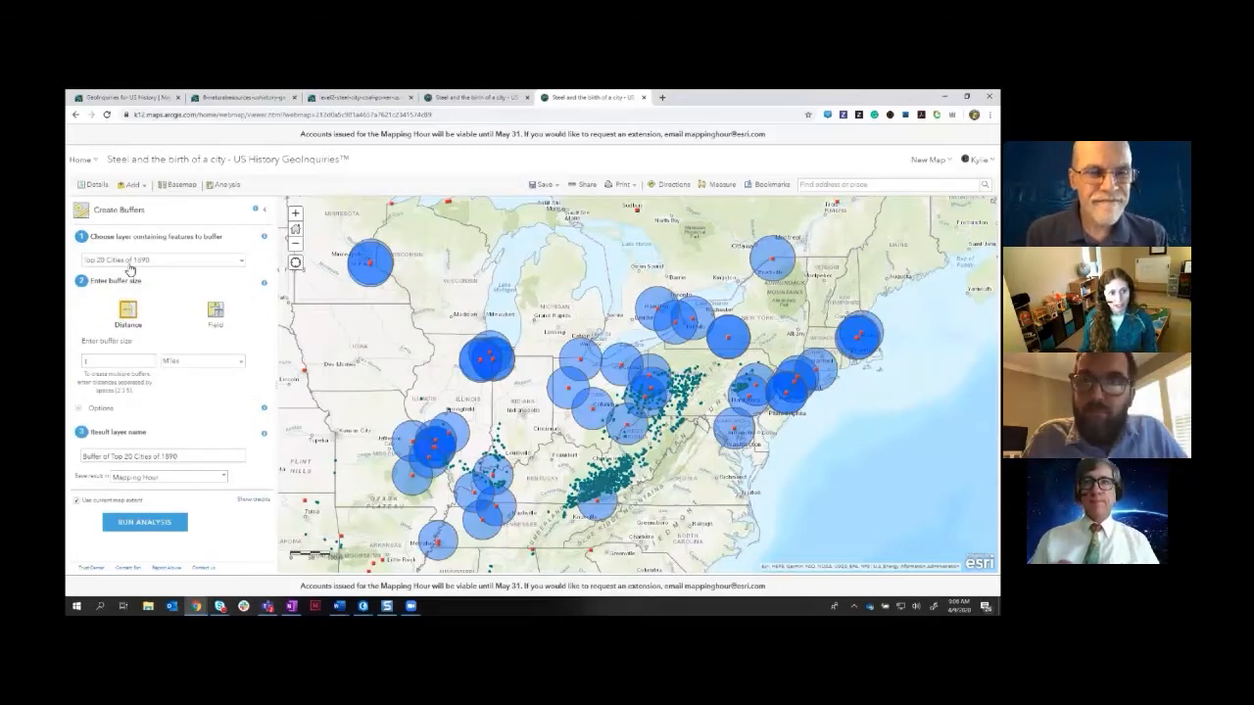
click(128, 261)
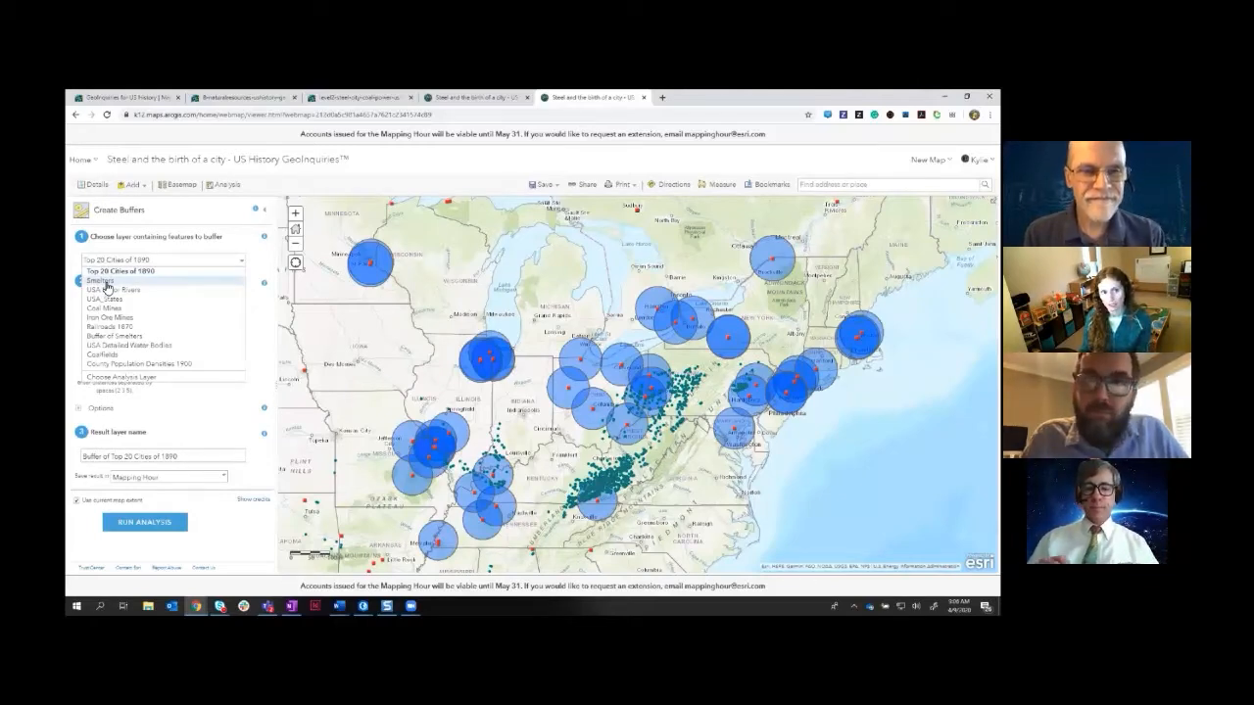
click(102, 281)
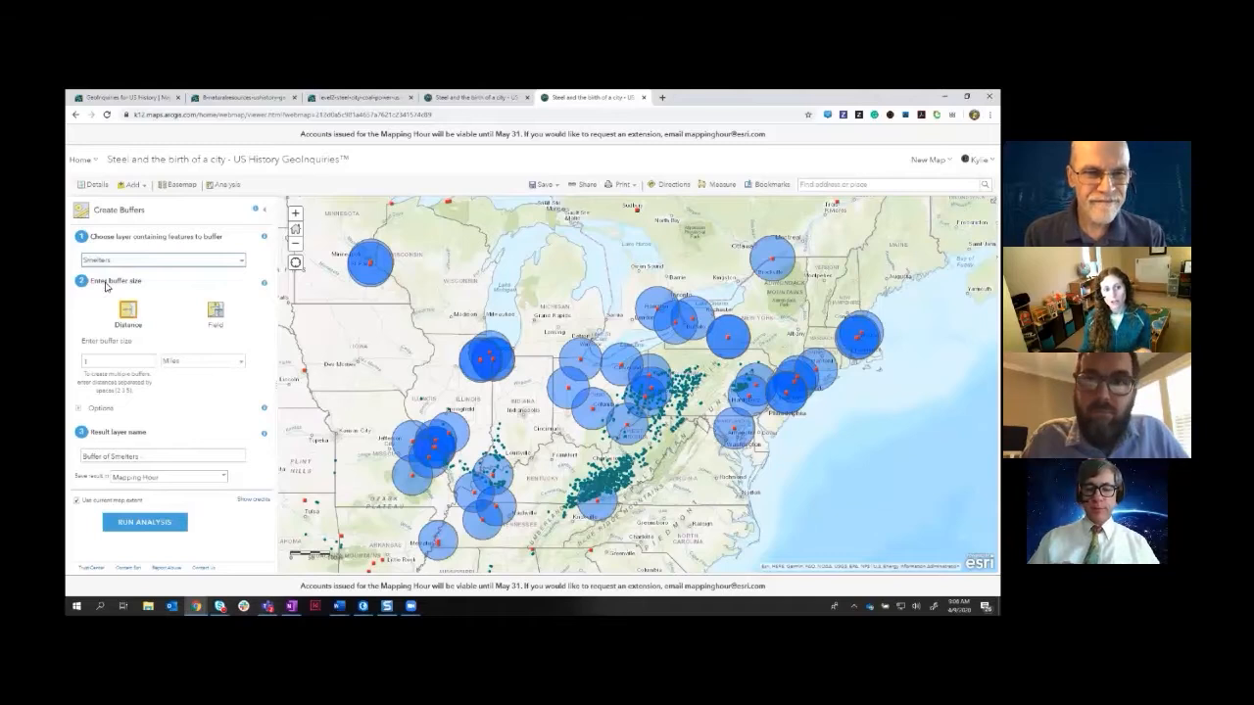
click(113, 363)
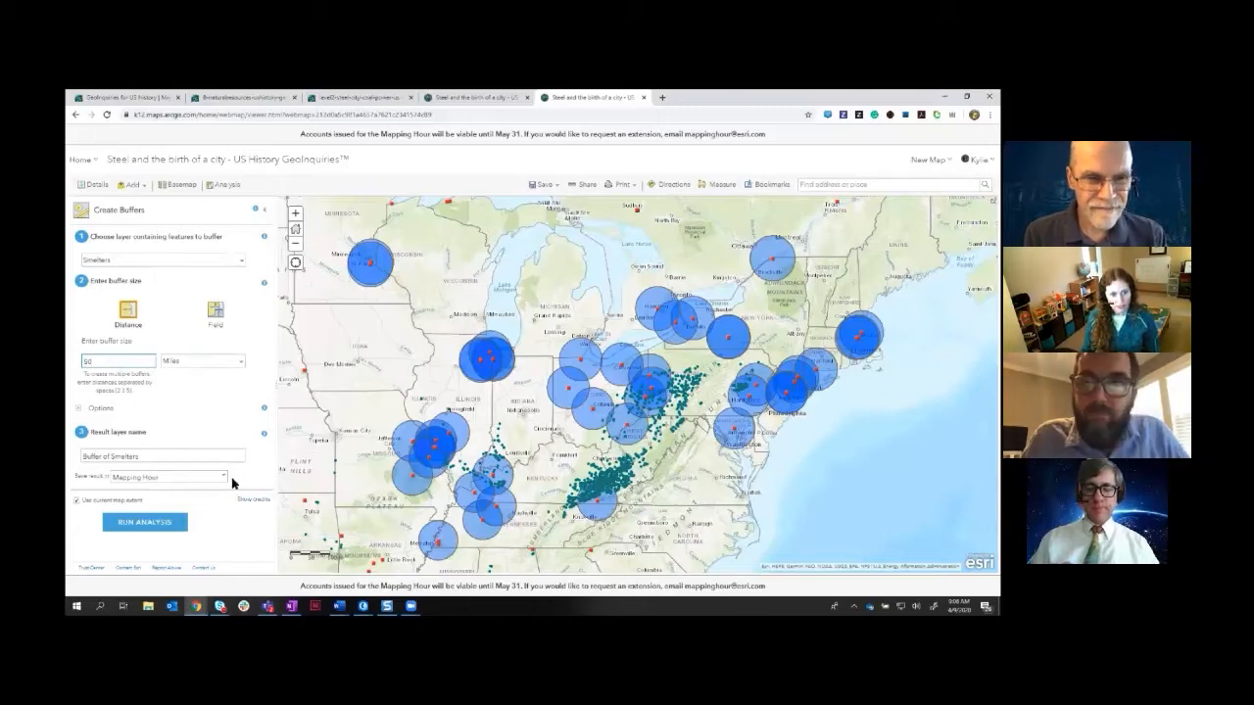
- Check the credit usage report for the smelter buffer analysis and close it
click(258, 501)
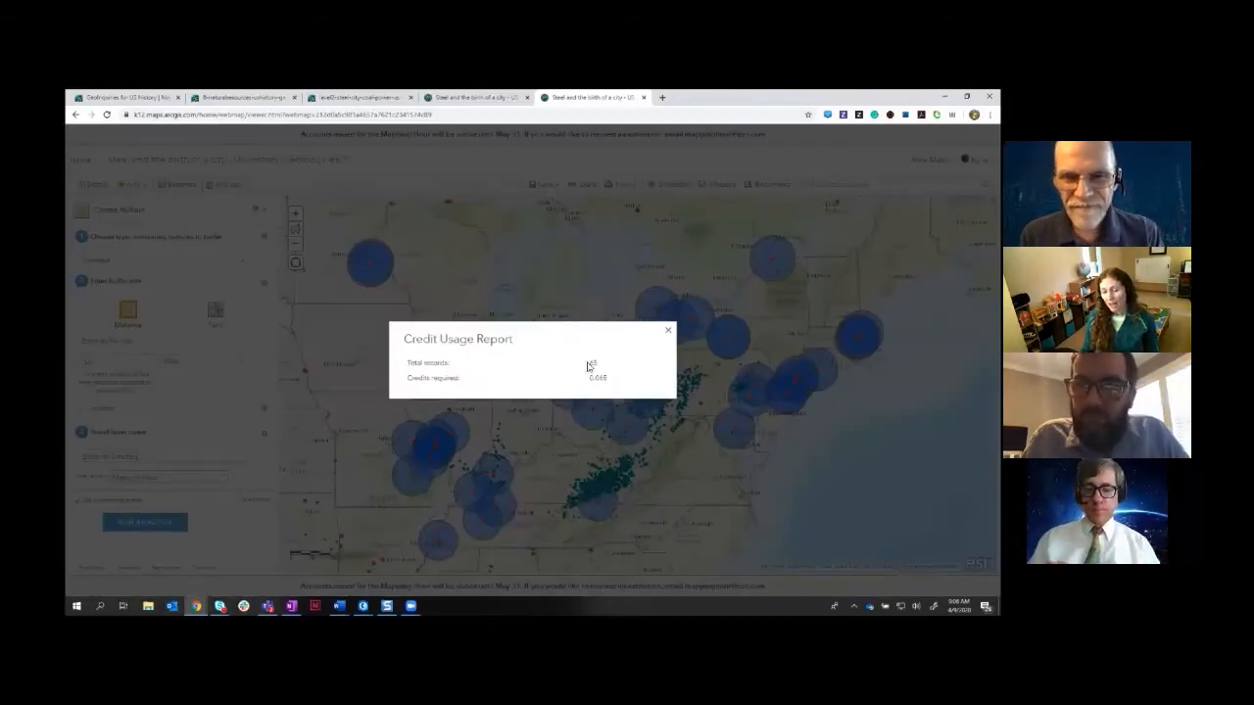
click(669, 334)
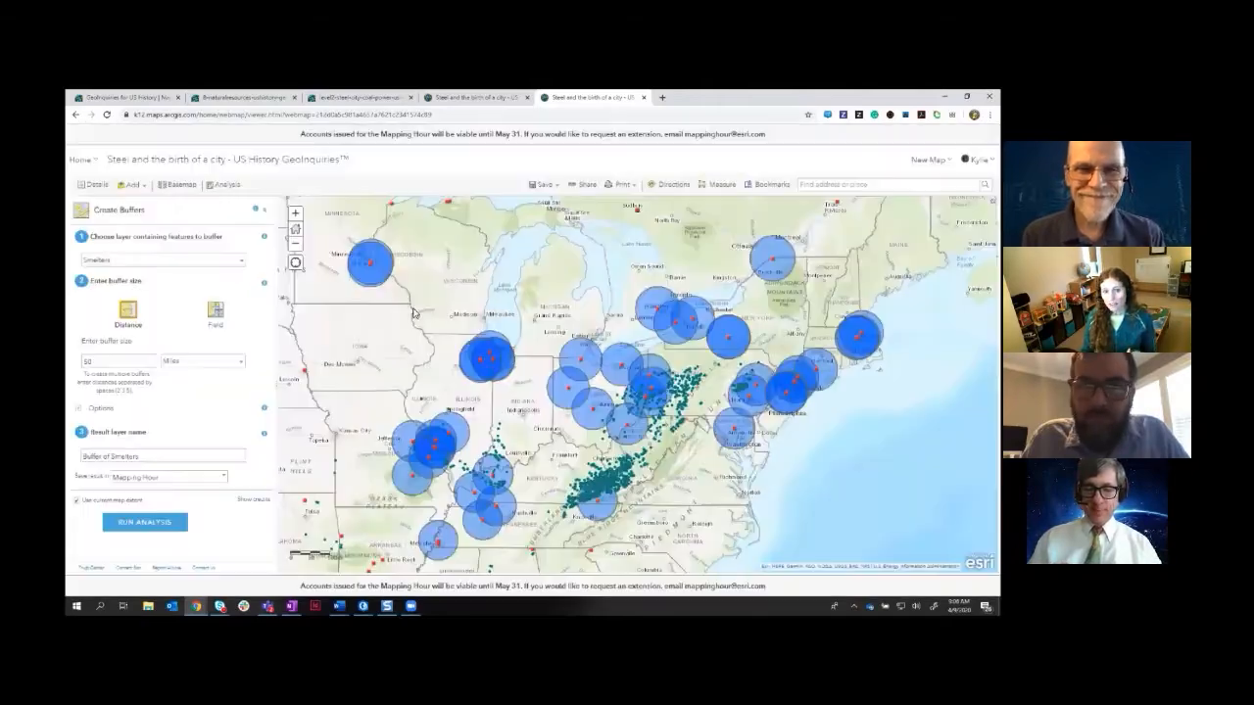
- View the Steel City: Coal Power GeoInquiry PDF and return to the signed-in steel map
click(352, 98)
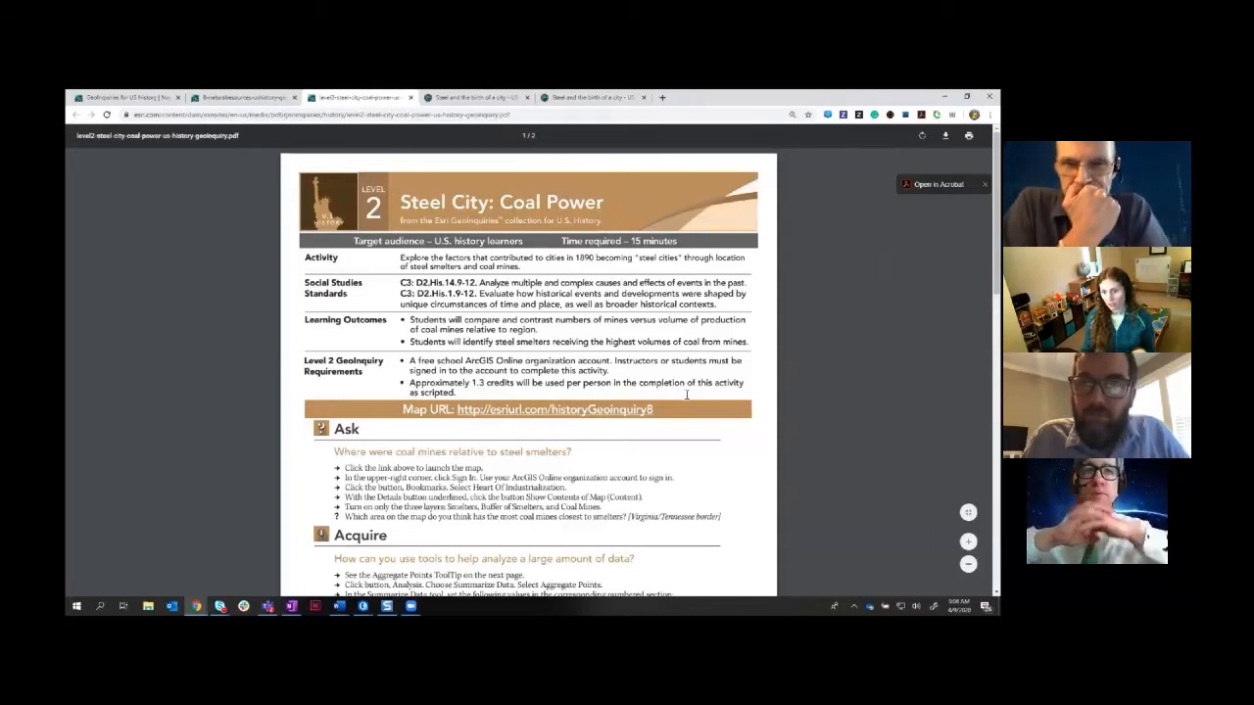
click(582, 98)
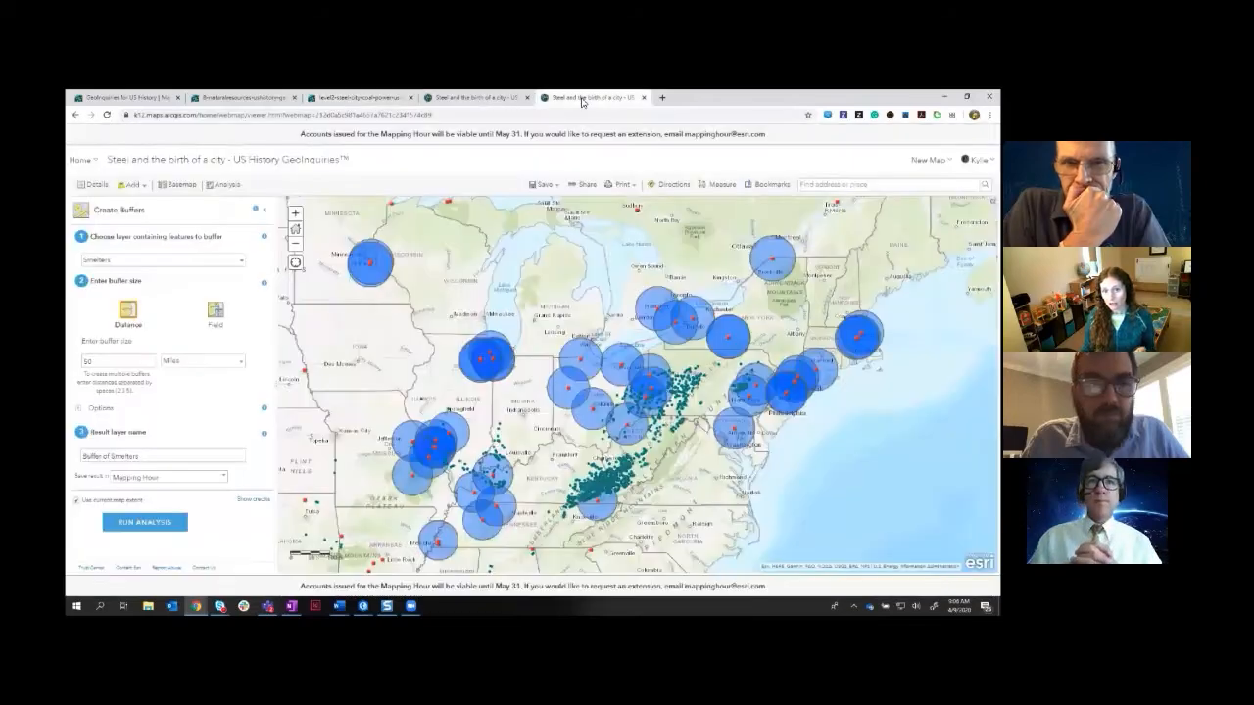
- Check the buffer analysis's credit usage for Smelters, and for Coal Mines without the current map extent limit
click(253, 500)
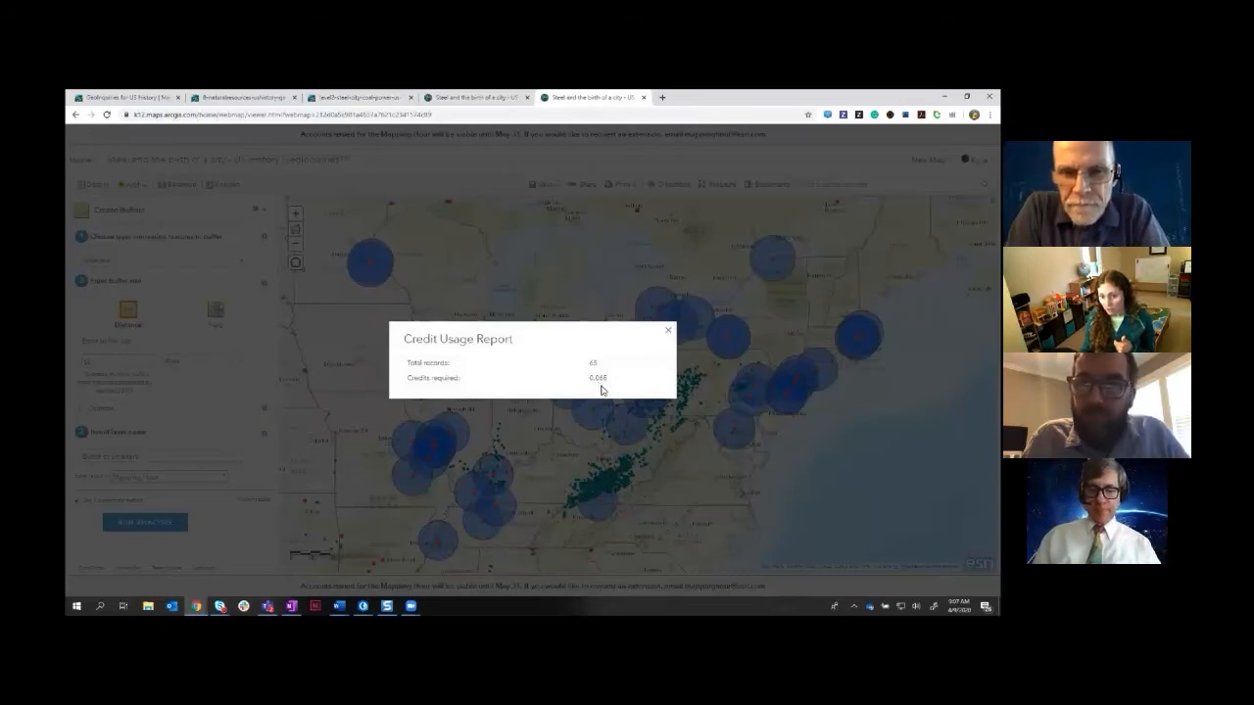
click(670, 334)
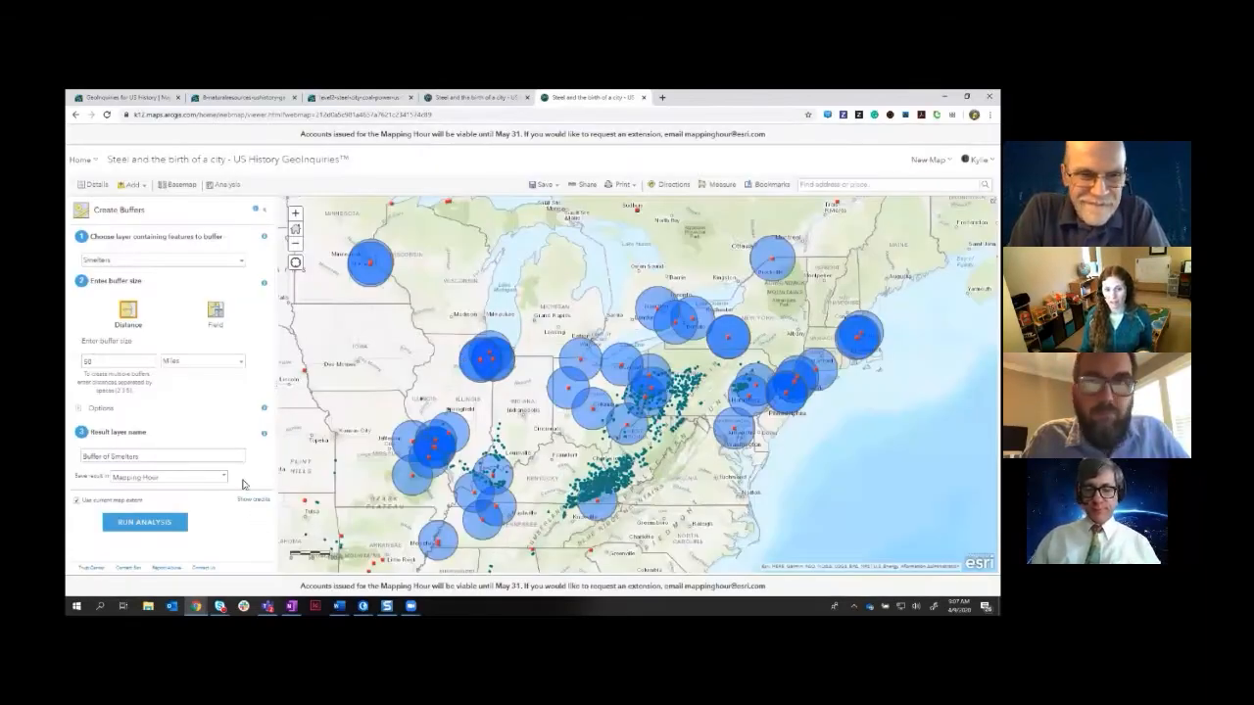
click(218, 262)
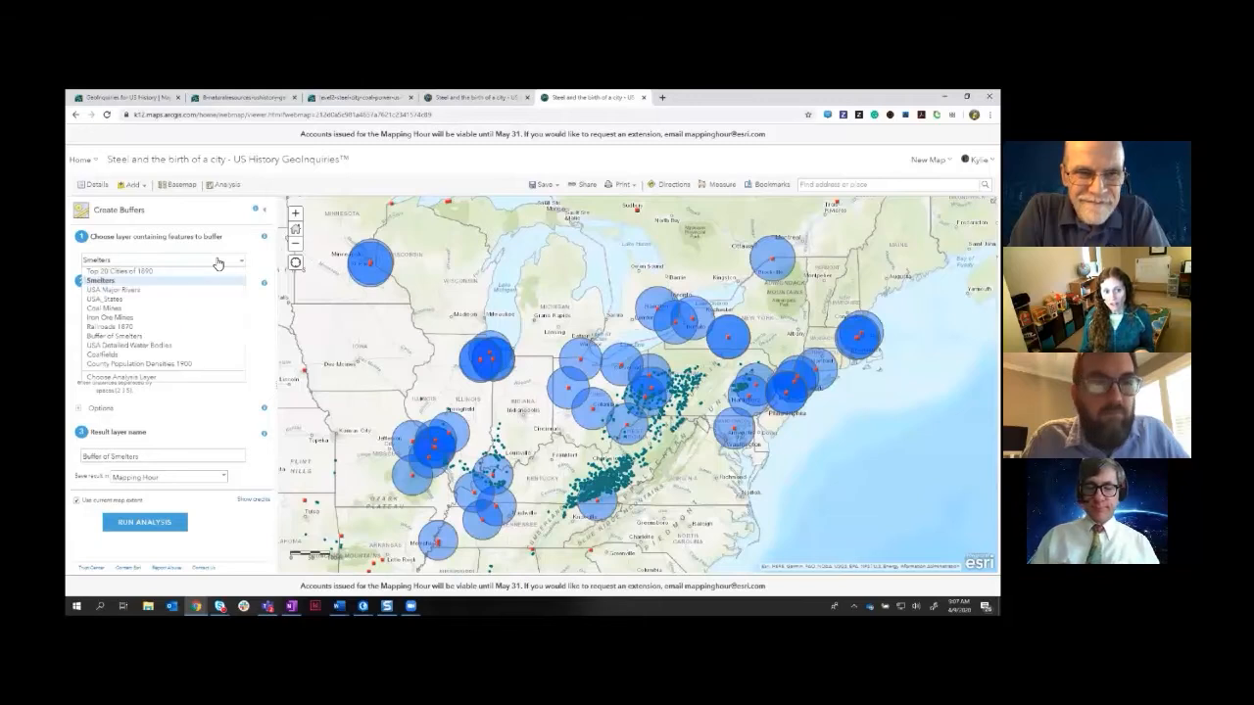
click(114, 309)
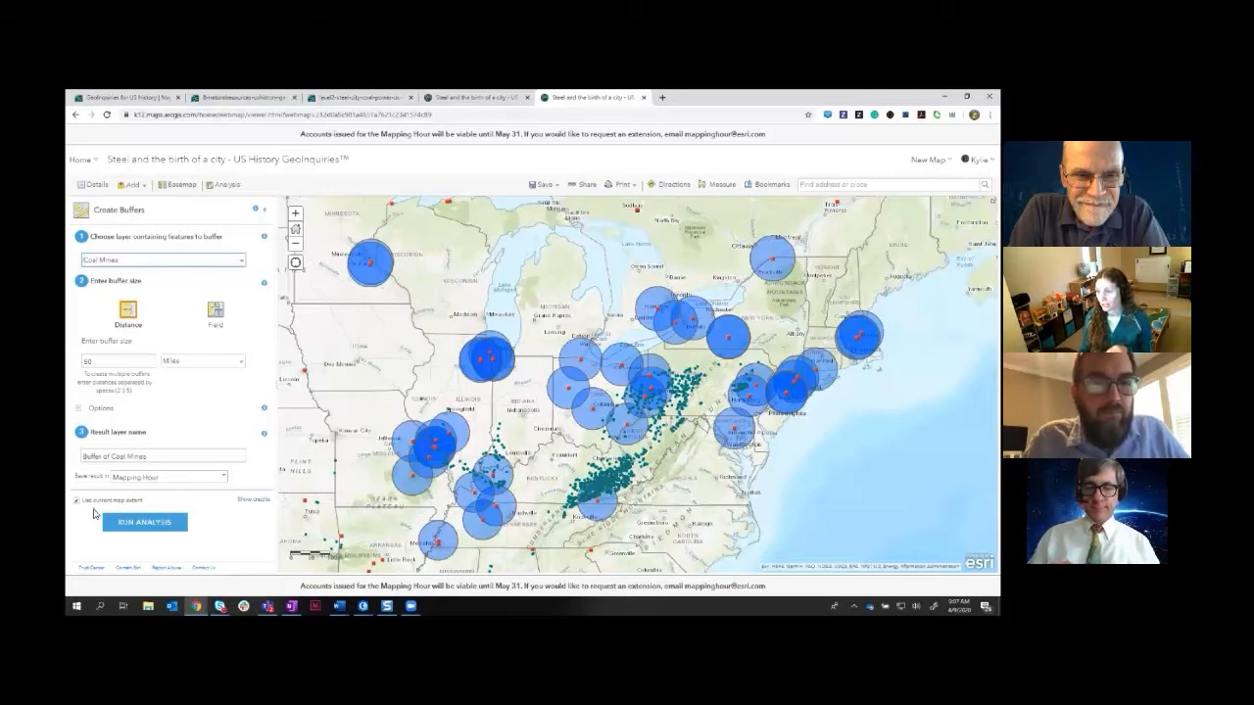
click(78, 500)
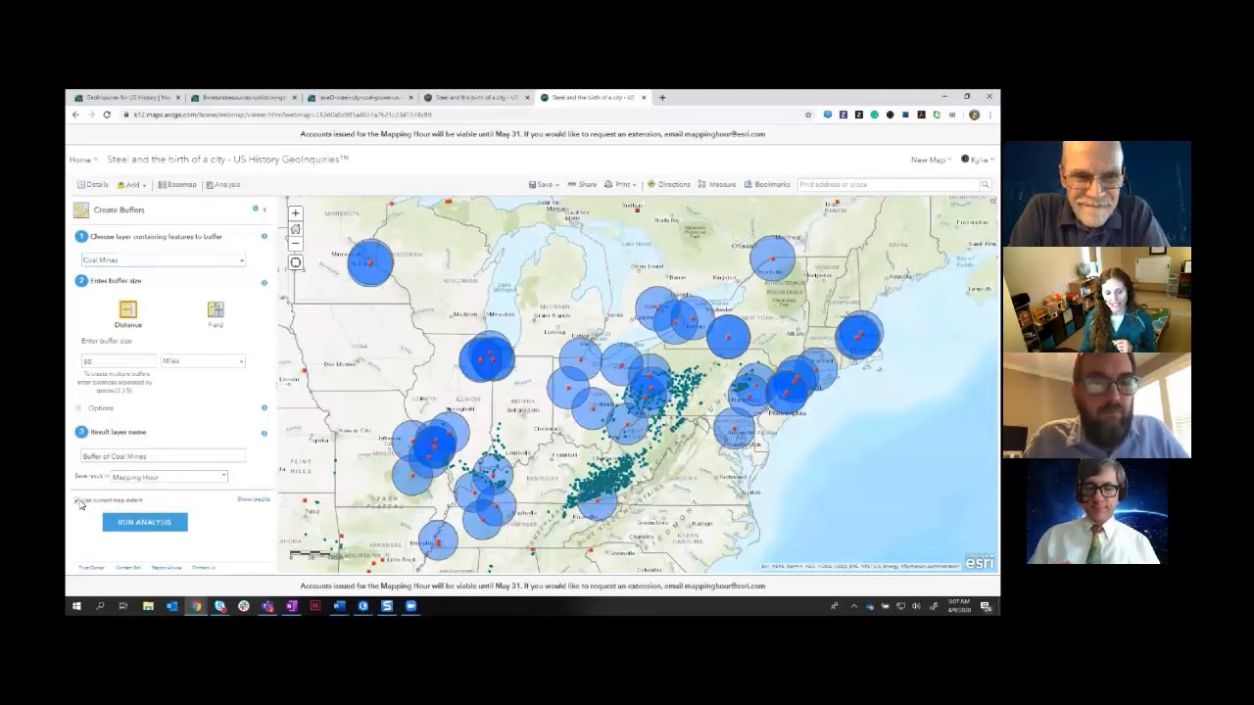
click(249, 501)
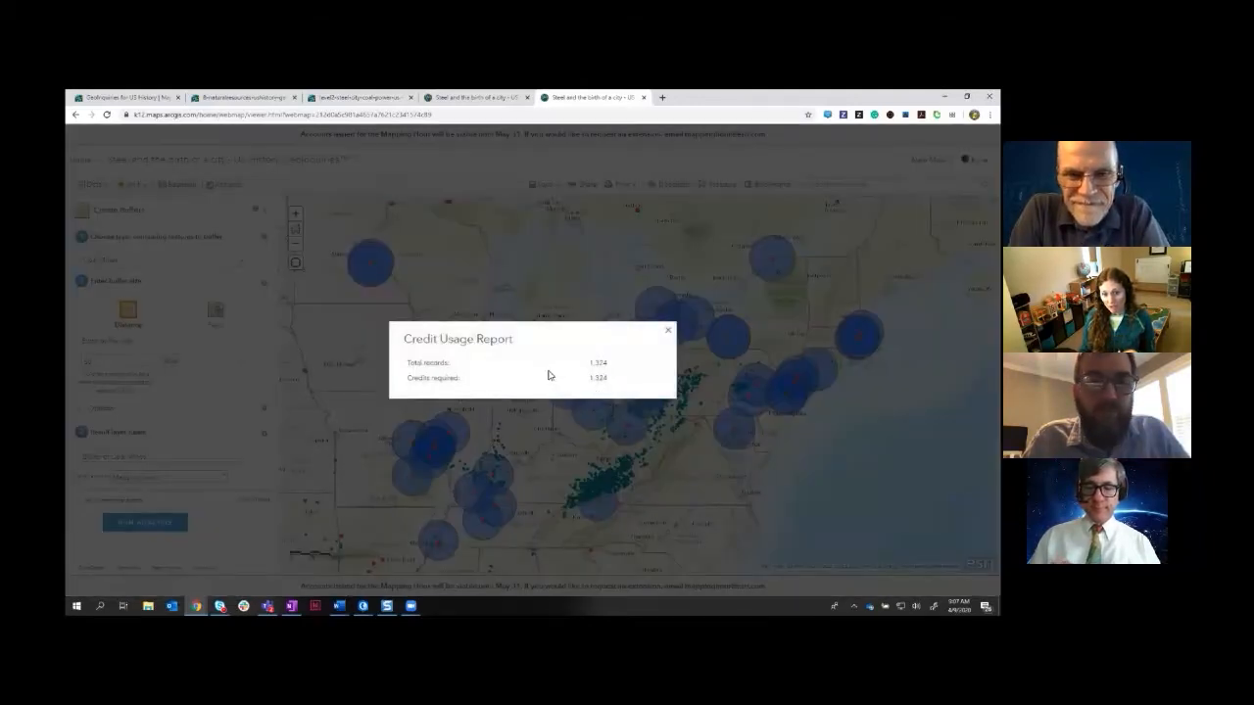
click(667, 331)
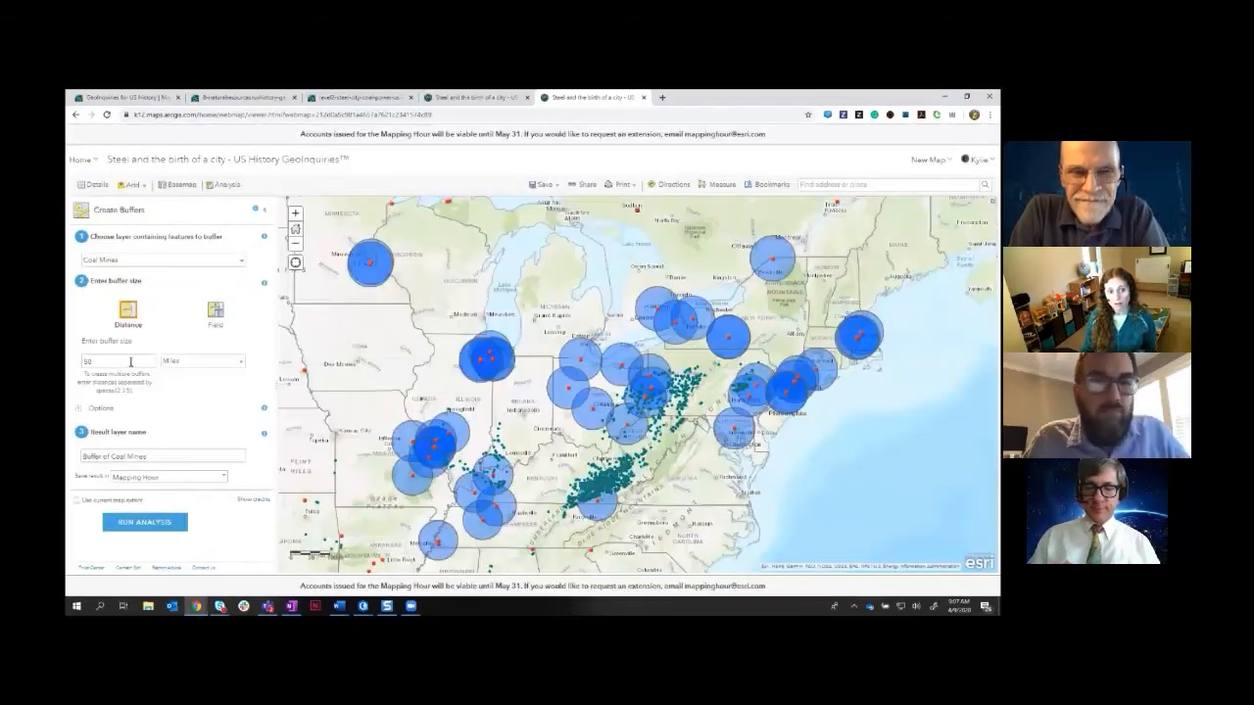
- Run Create Buffers on the Smelters layer at 50 miles, limited to the current map extent
click(130, 362)
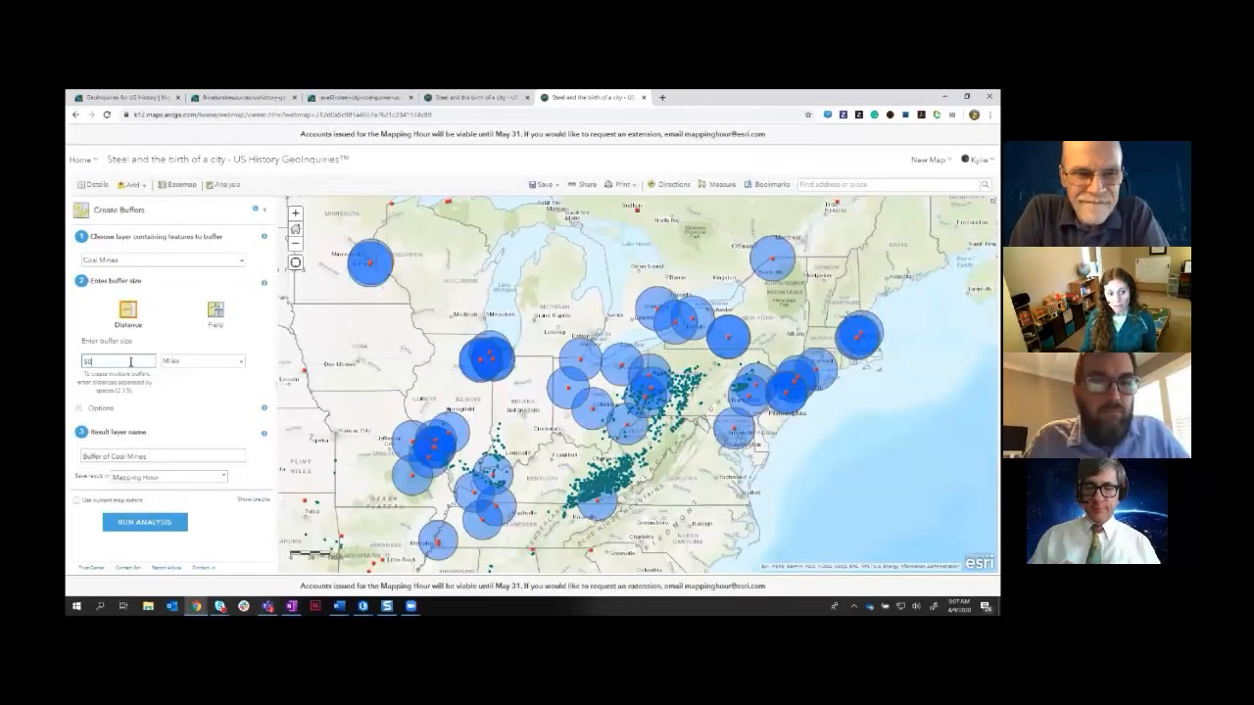
click(145, 260)
click(112, 281)
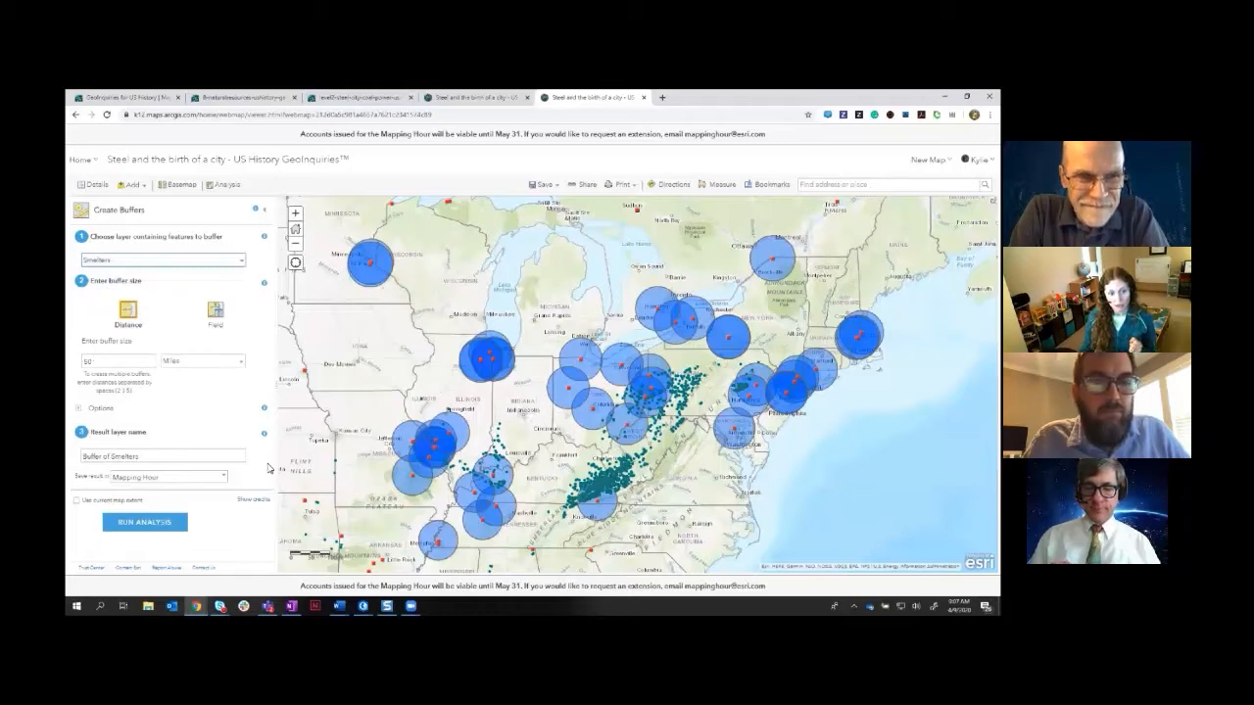
click(77, 501)
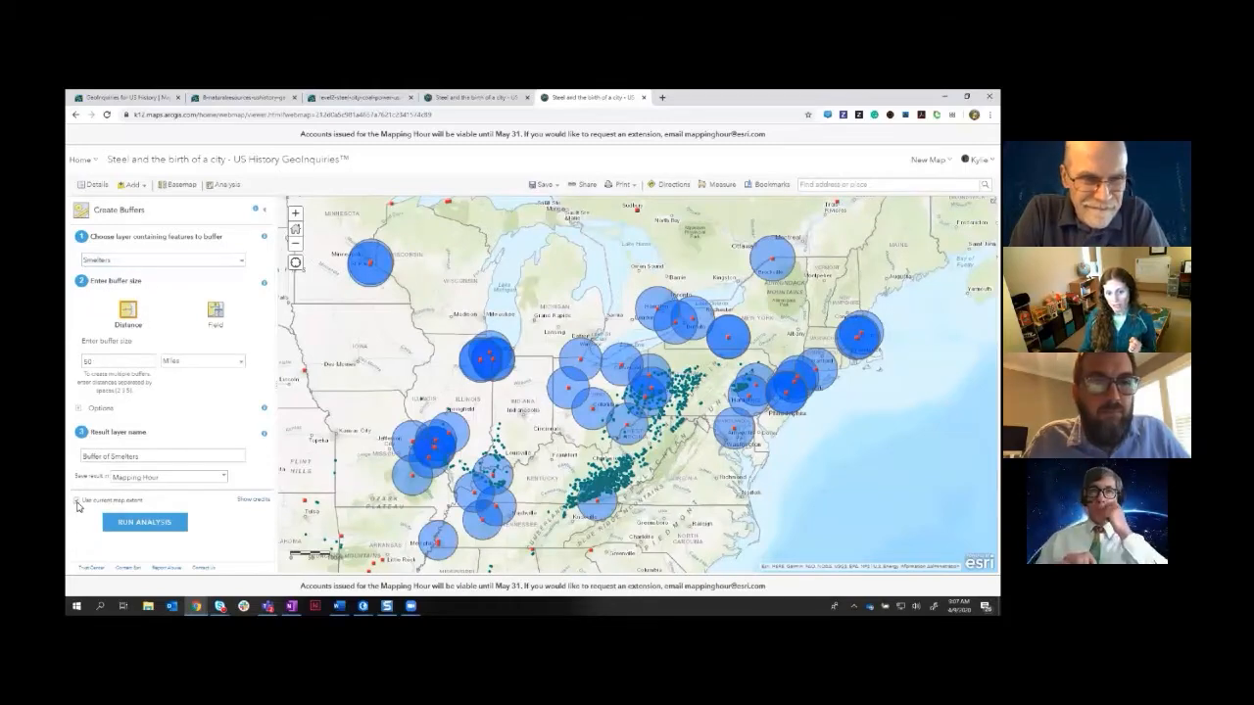
click(145, 522)
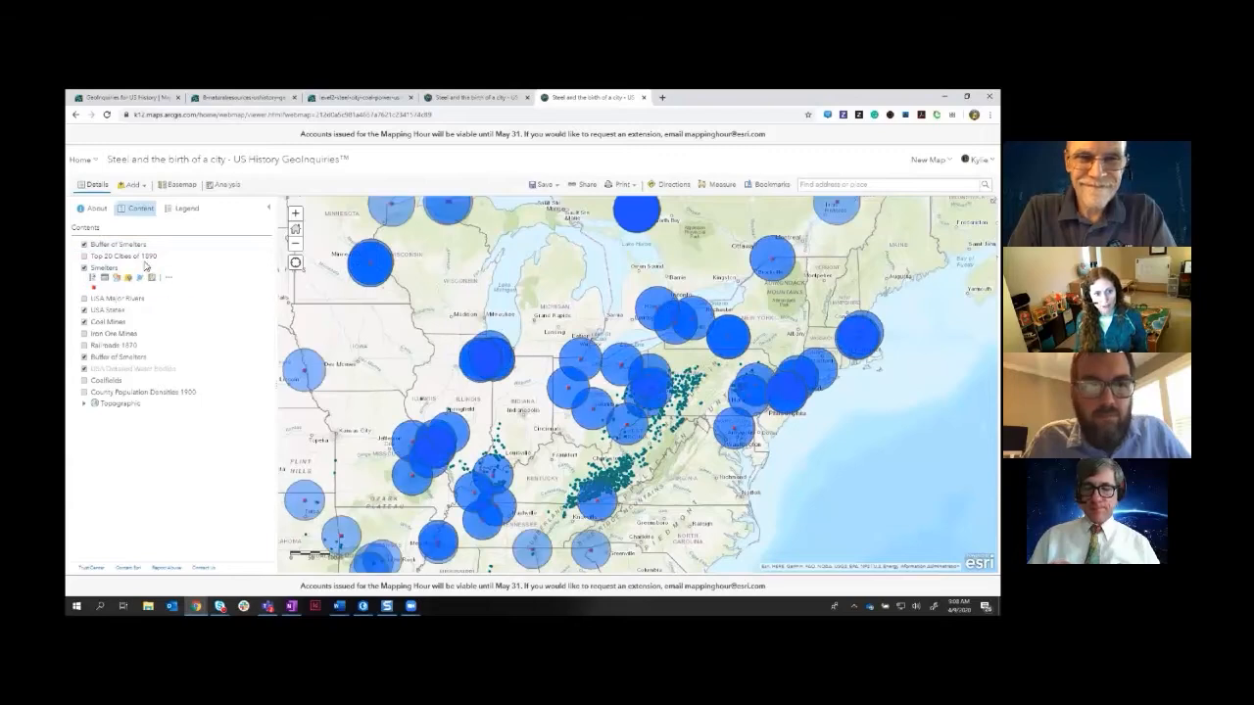
- Change the fill color of the new Buffer of Smelters layer to pink
click(124, 252)
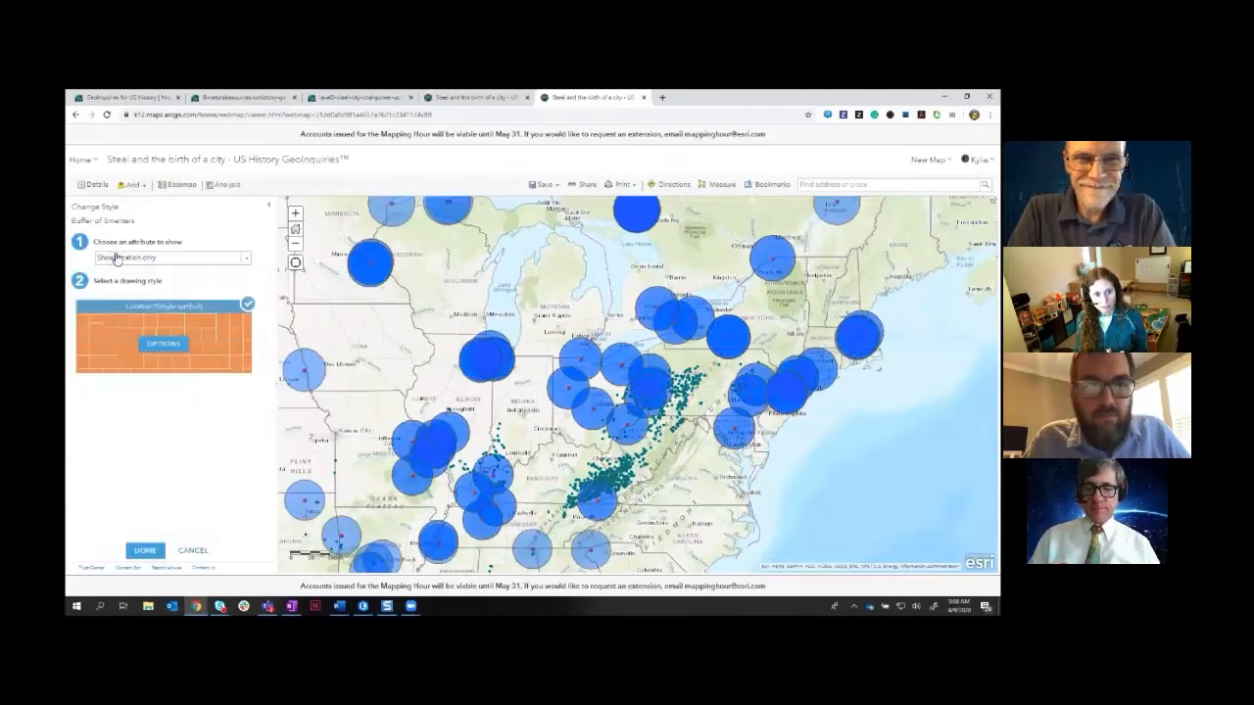
click(163, 344)
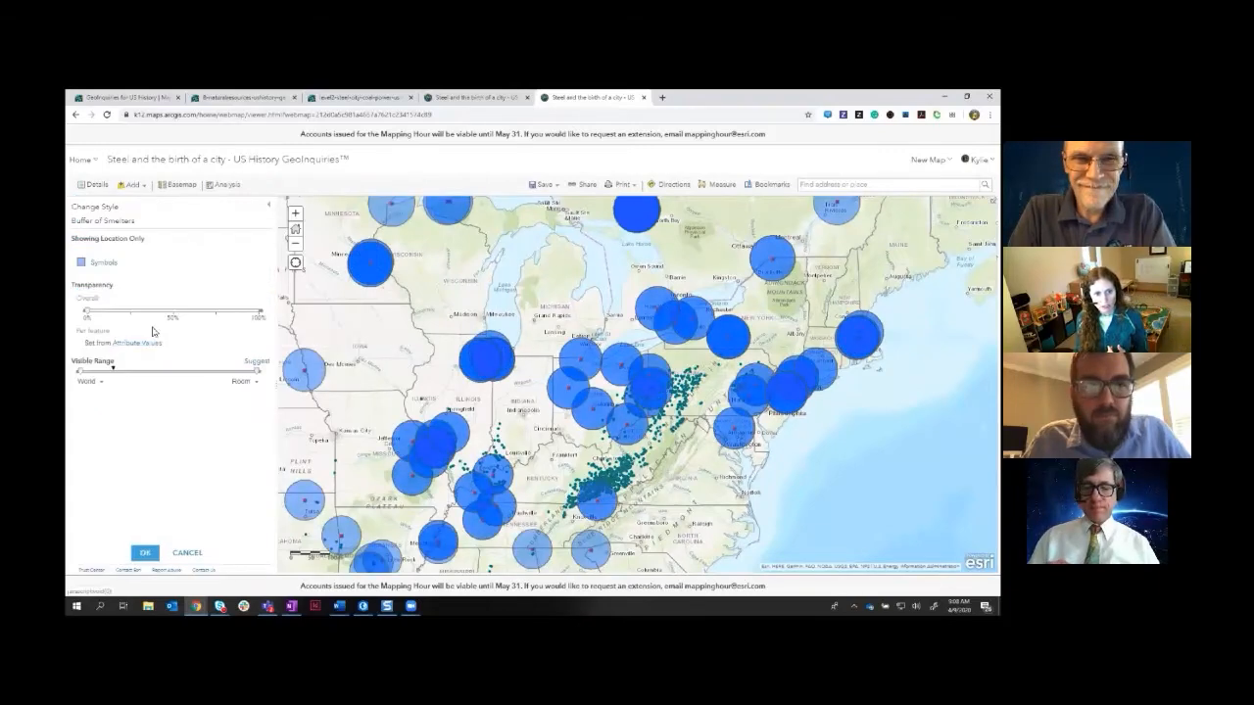
click(82, 263)
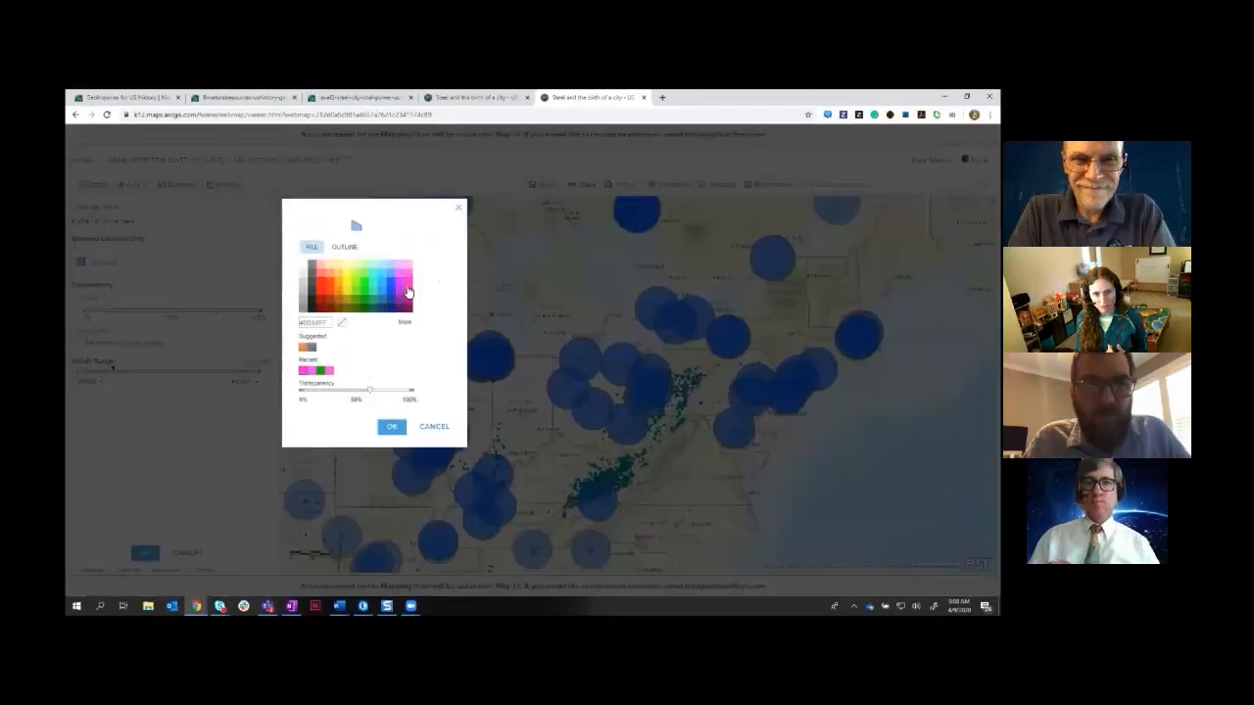
click(393, 427)
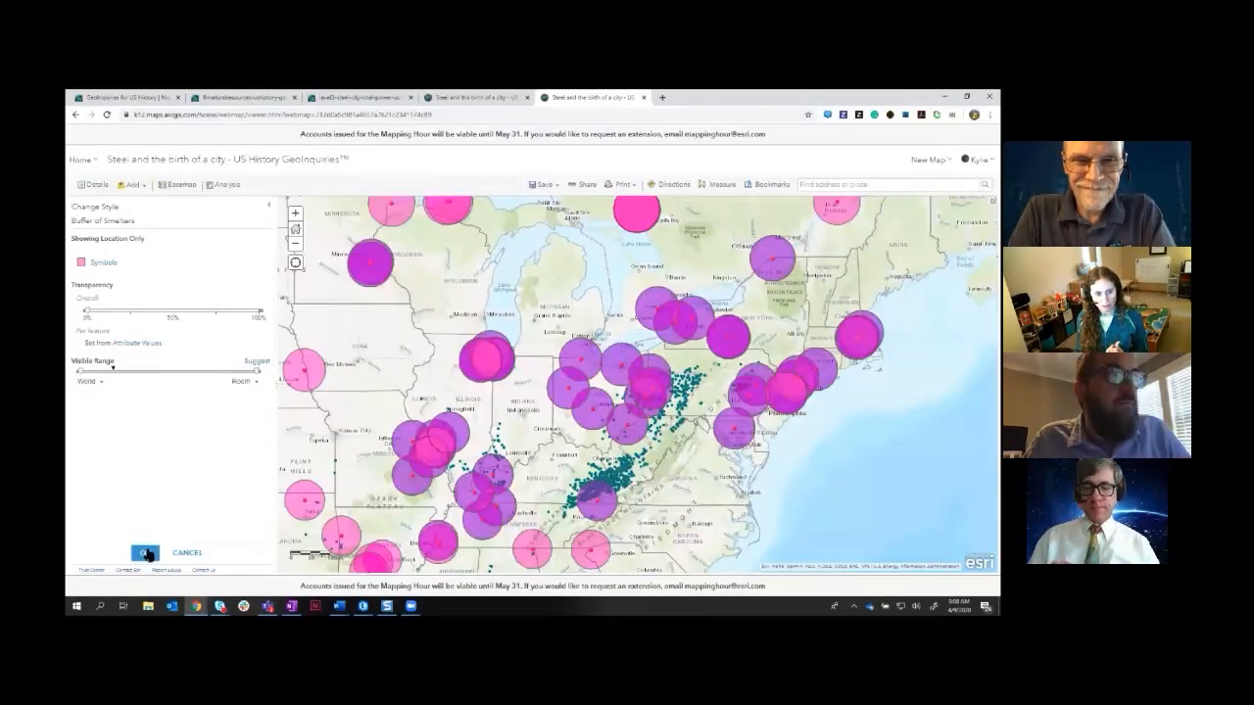
click(147, 554)
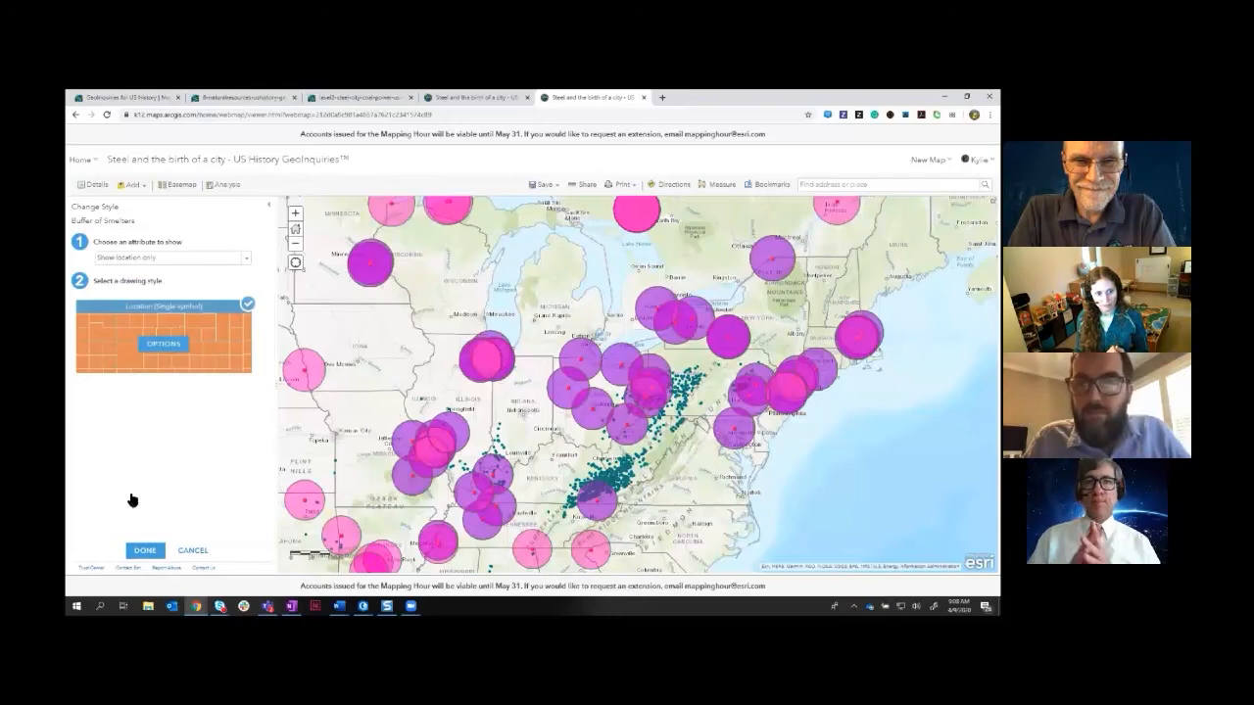
click(140, 550)
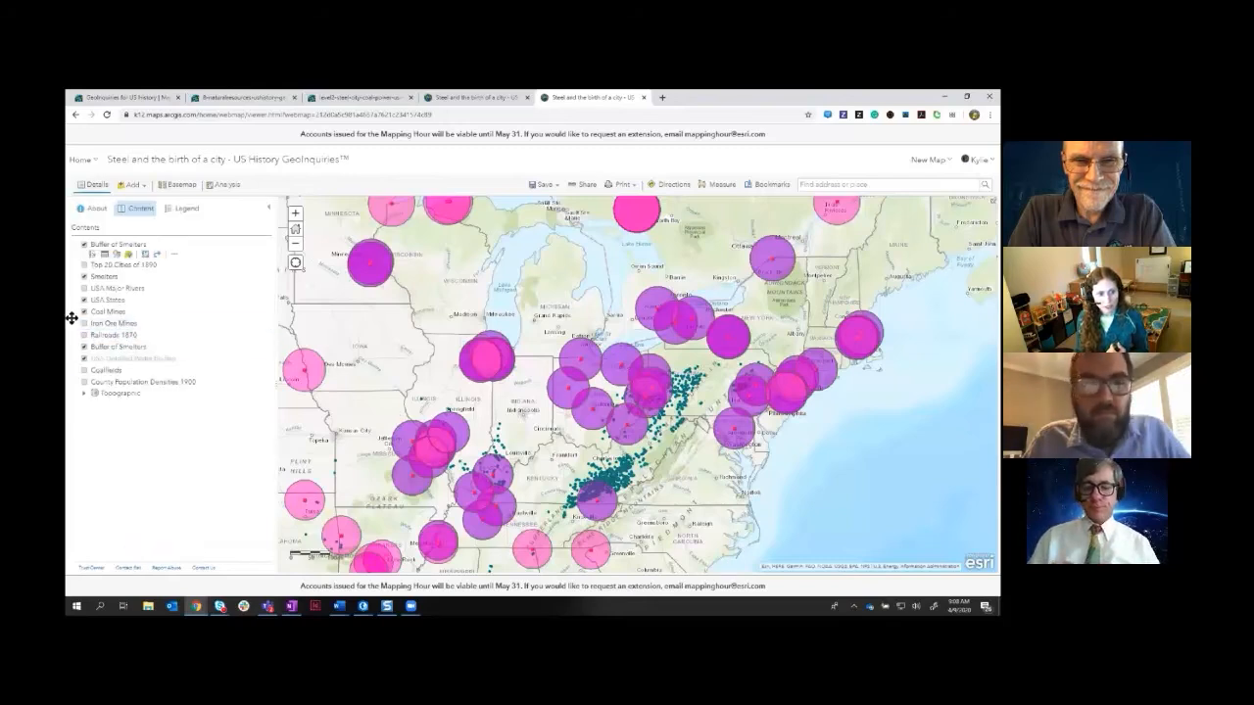
- Compare the new pink and older blue Buffer of Smelters layers by toggling their visibility at a wider map extent
click(84, 245)
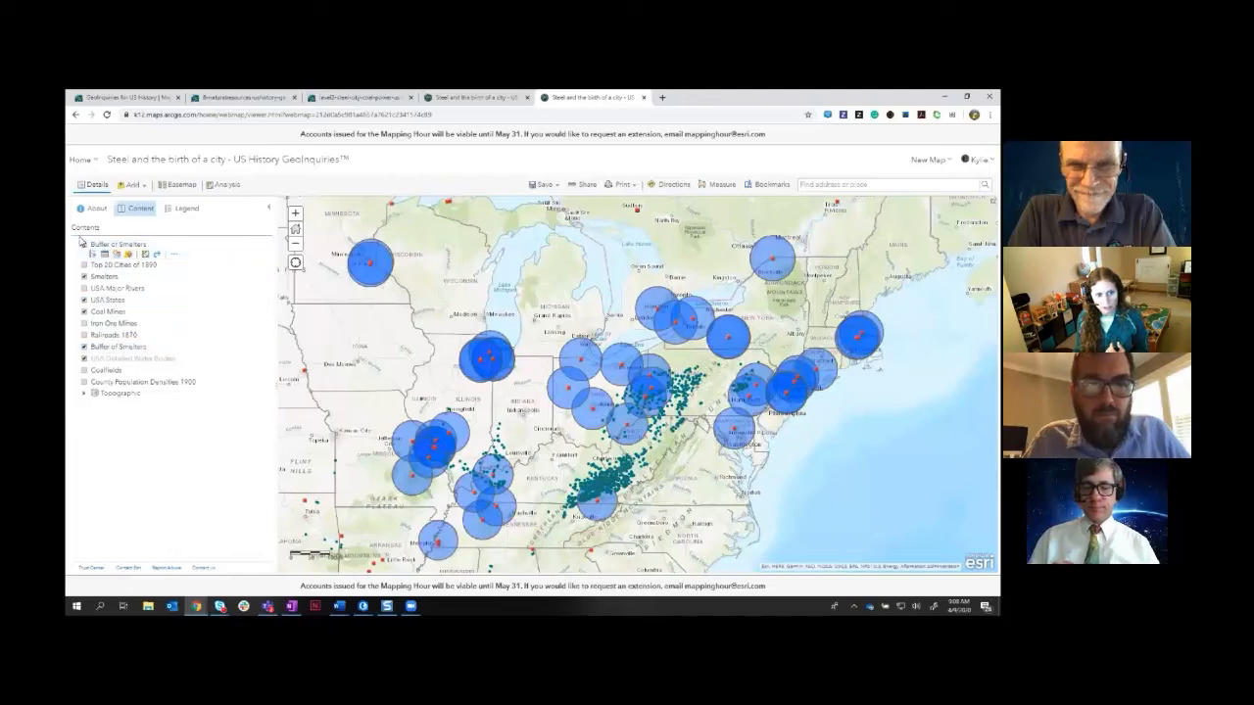
click(84, 245)
click(84, 347)
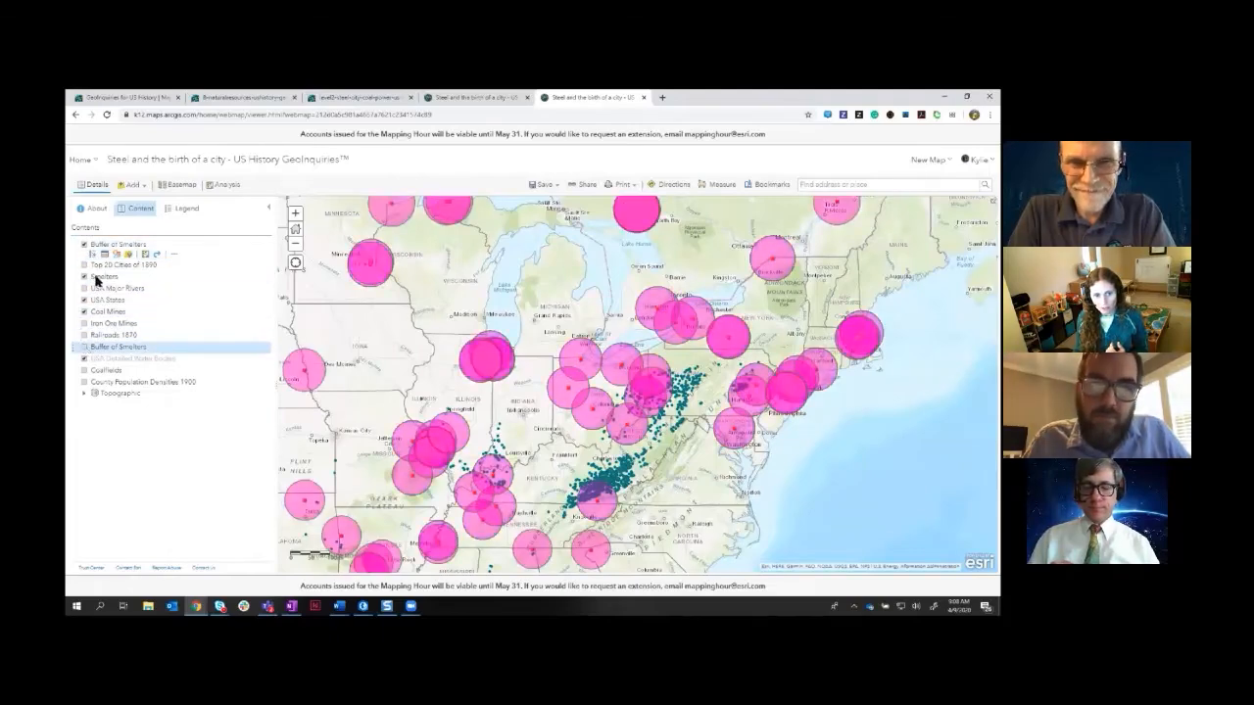
click(85, 245)
scroll(559, 392, down, 1)
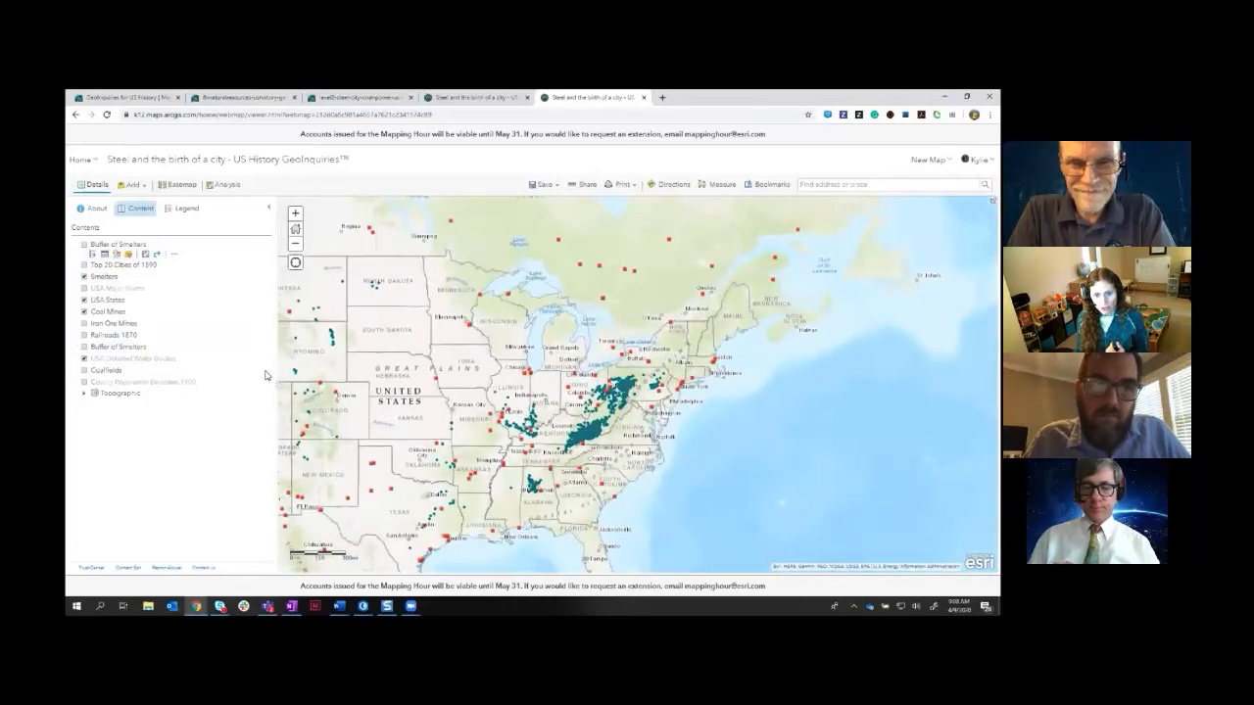
click(84, 245)
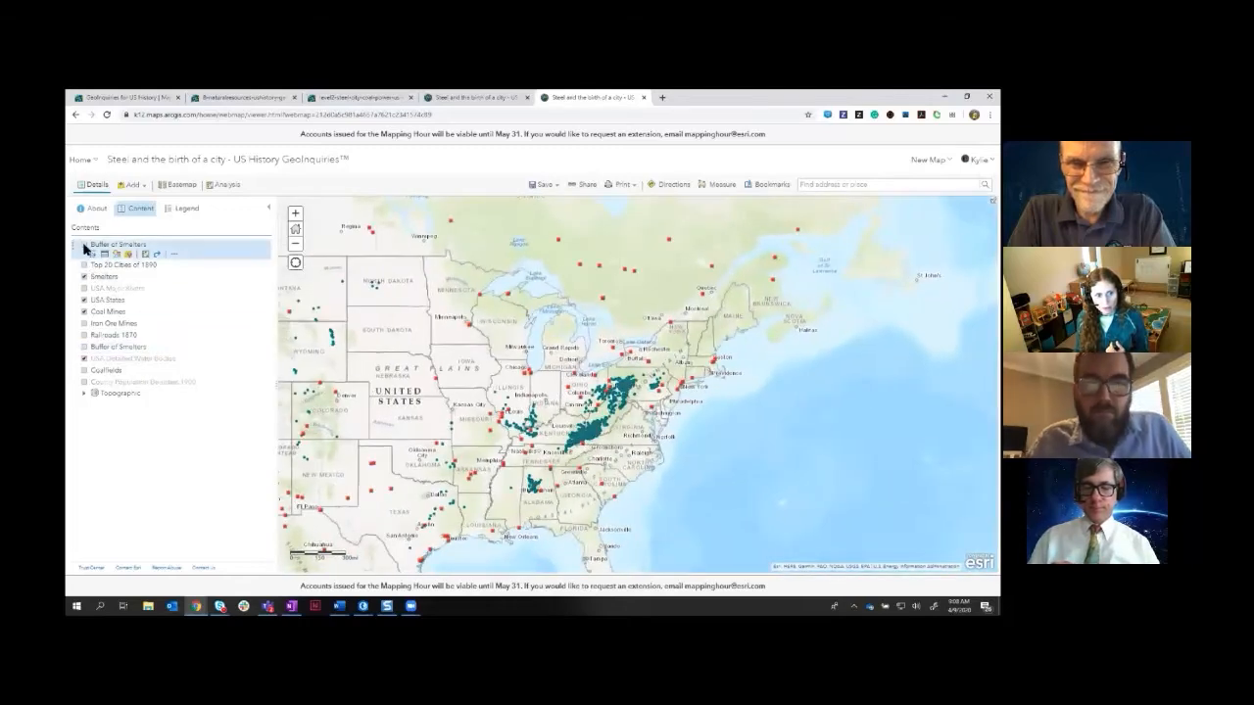
click(84, 348)
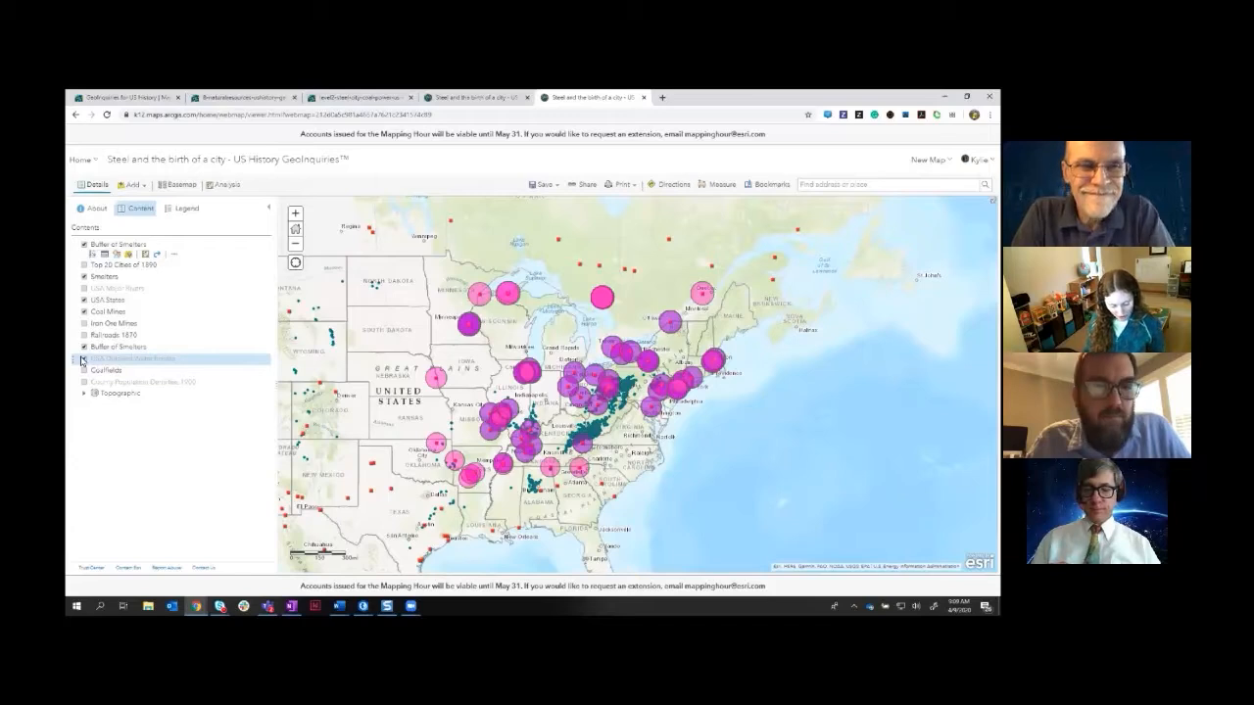
- Hide the older blue Buffer of Smelters layer and go to the Appalachian Coal Depos bookmark
click(83, 358)
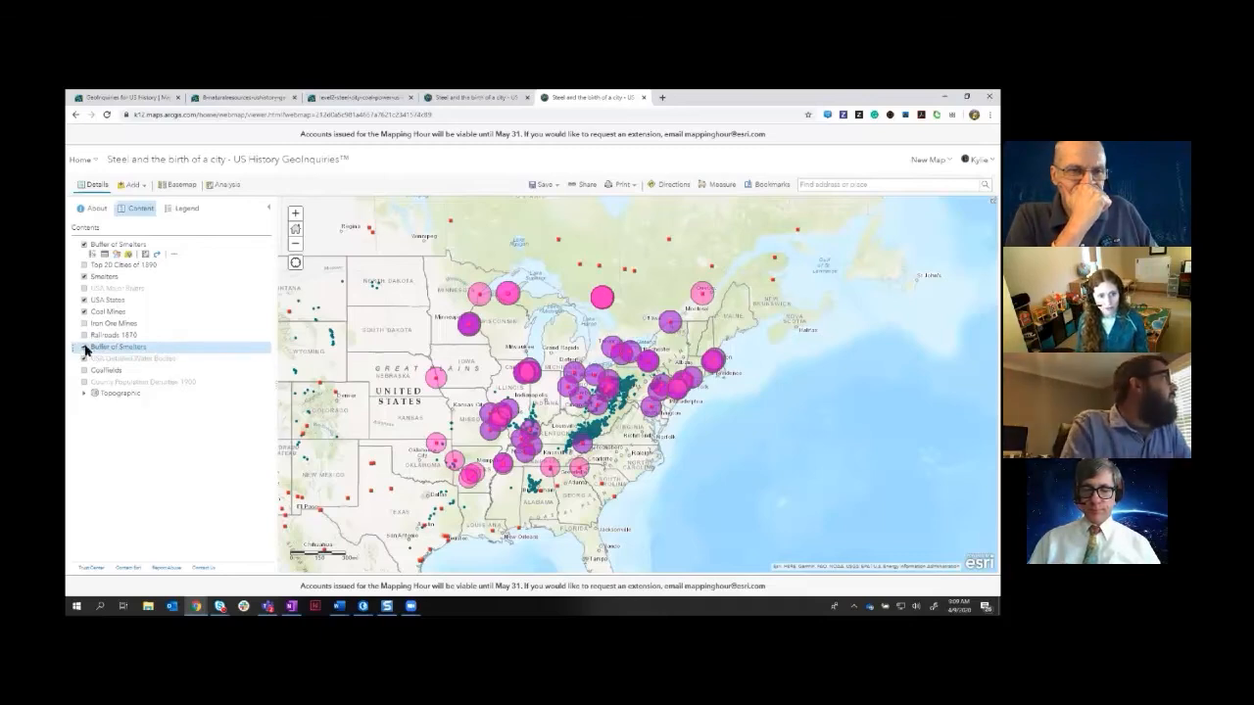
click(769, 185)
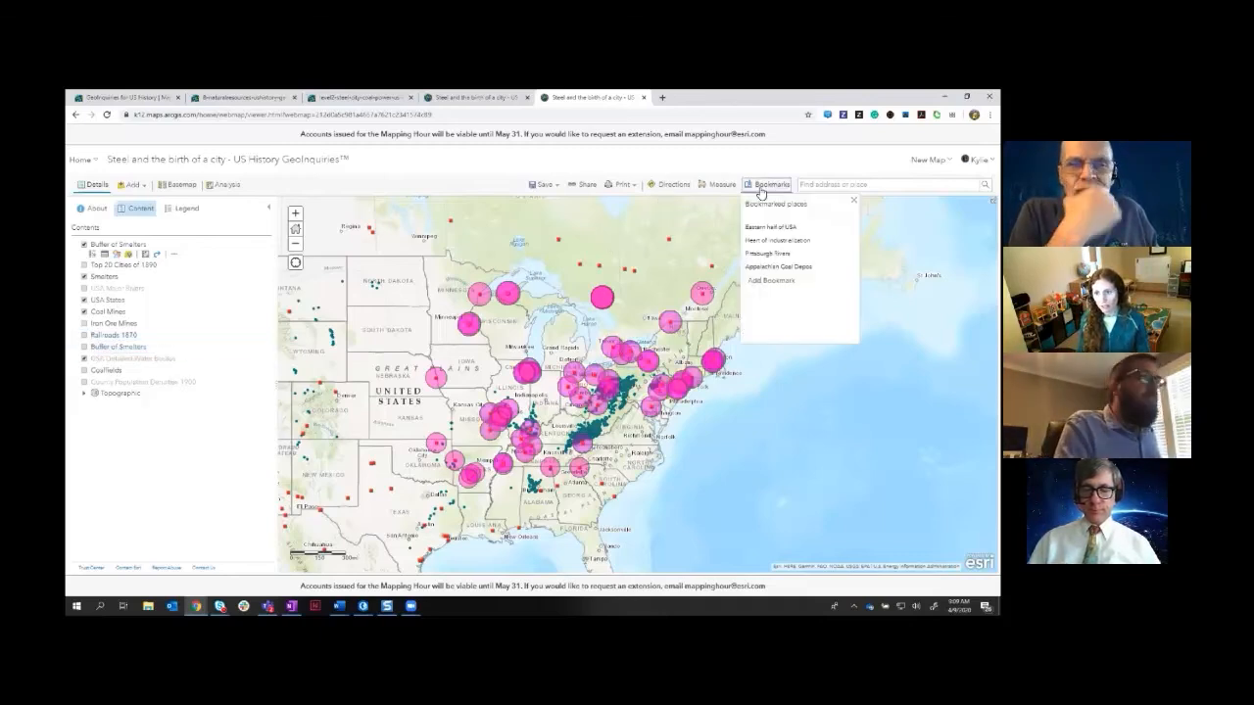
click(770, 272)
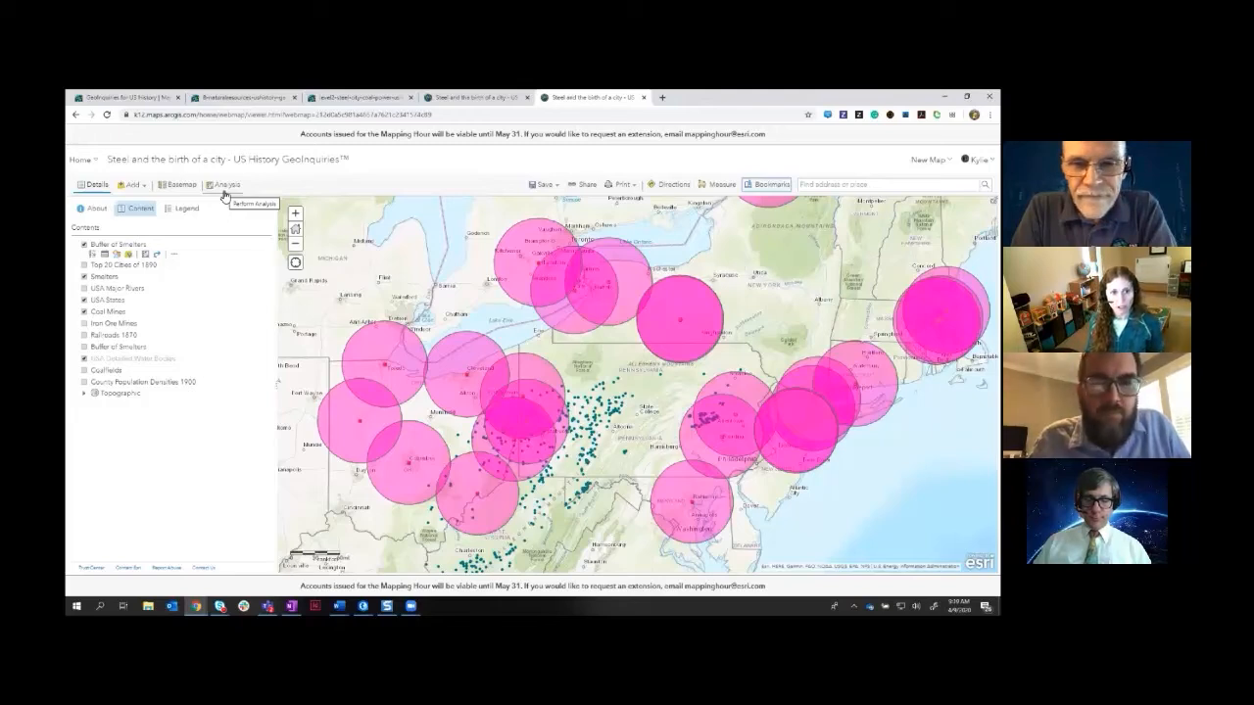
- Read the description of the Aggregate Points tool among the Summarize Data analysis tools
click(222, 190)
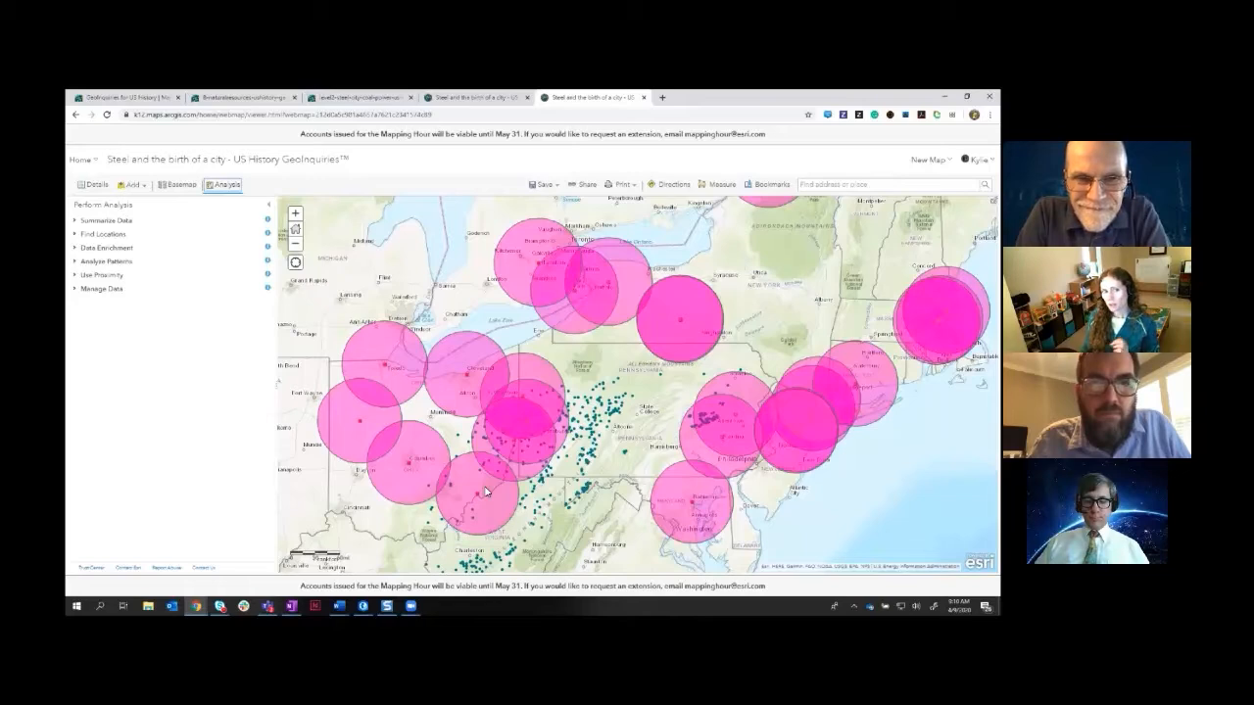
click(124, 221)
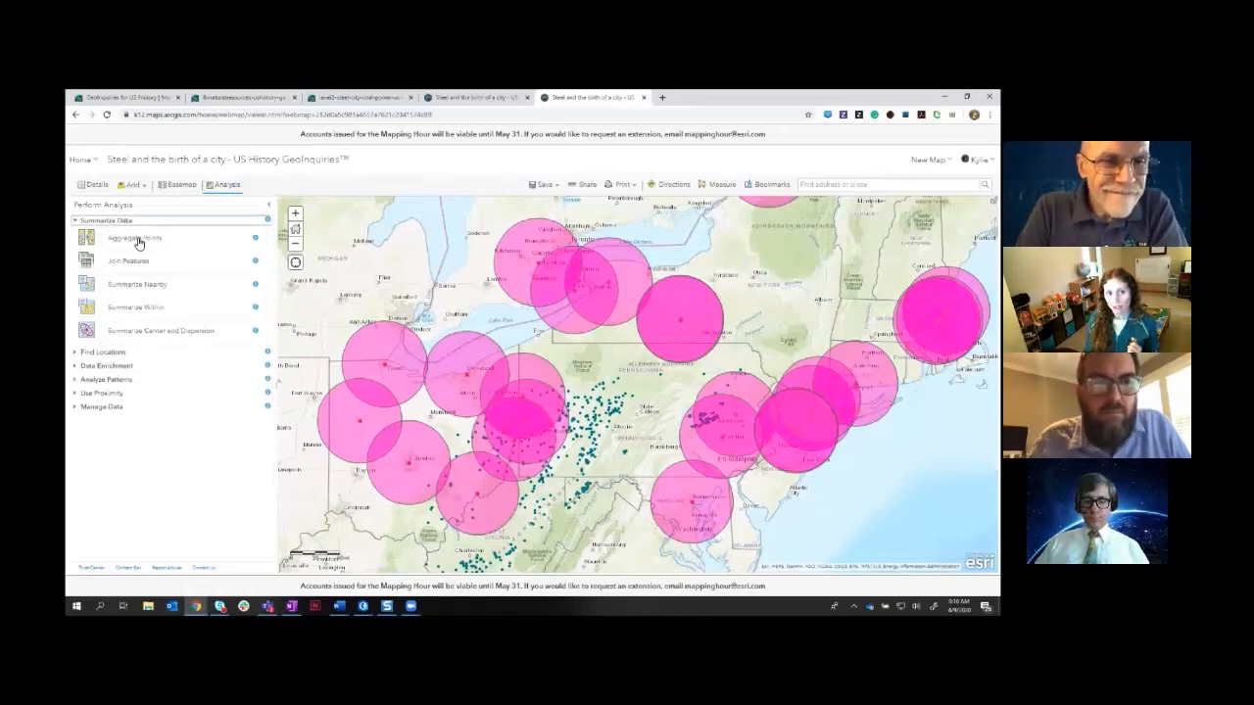
click(255, 241)
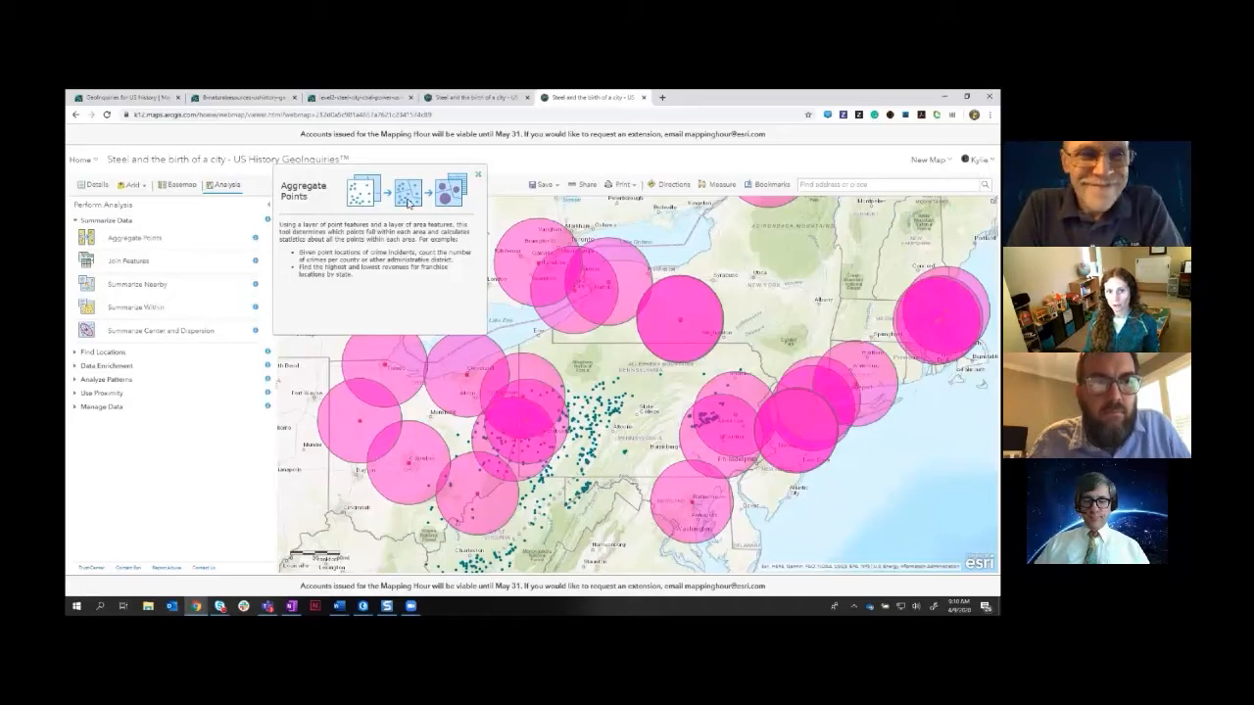
click(478, 175)
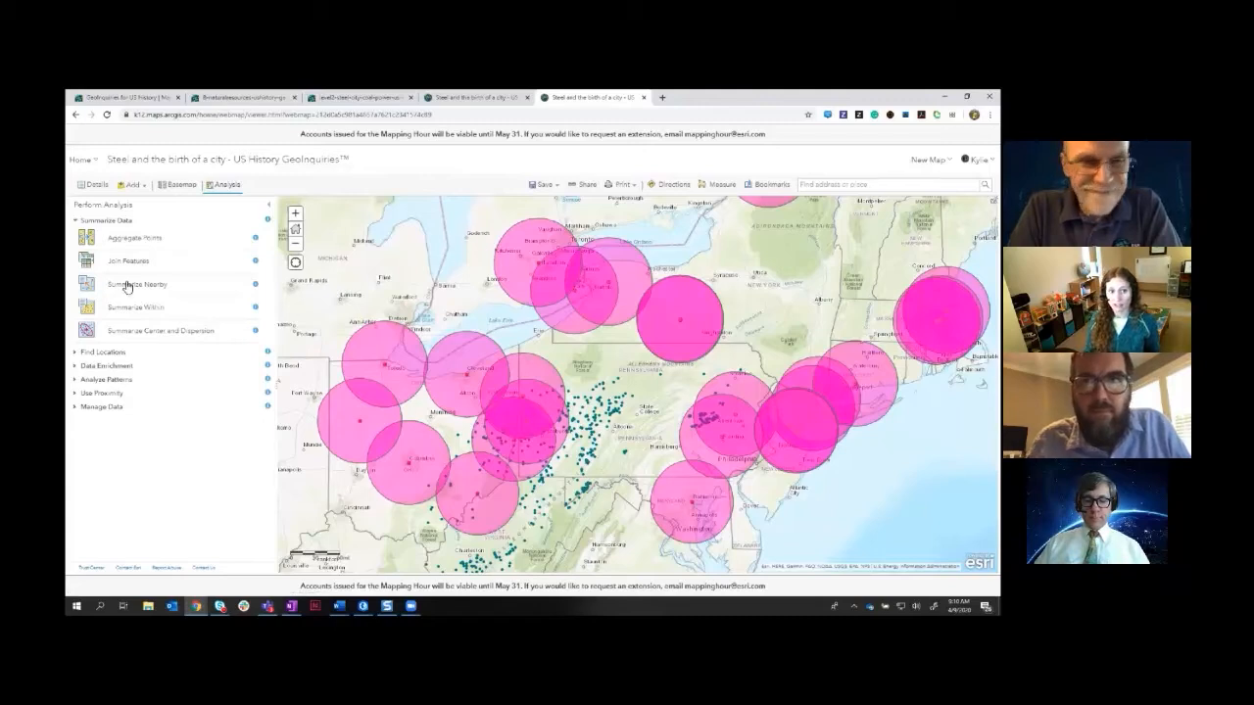
- Set up Aggregate Points to aggregate the Coal Mines points into the Buffer_of_Smelters polygon layer
click(138, 240)
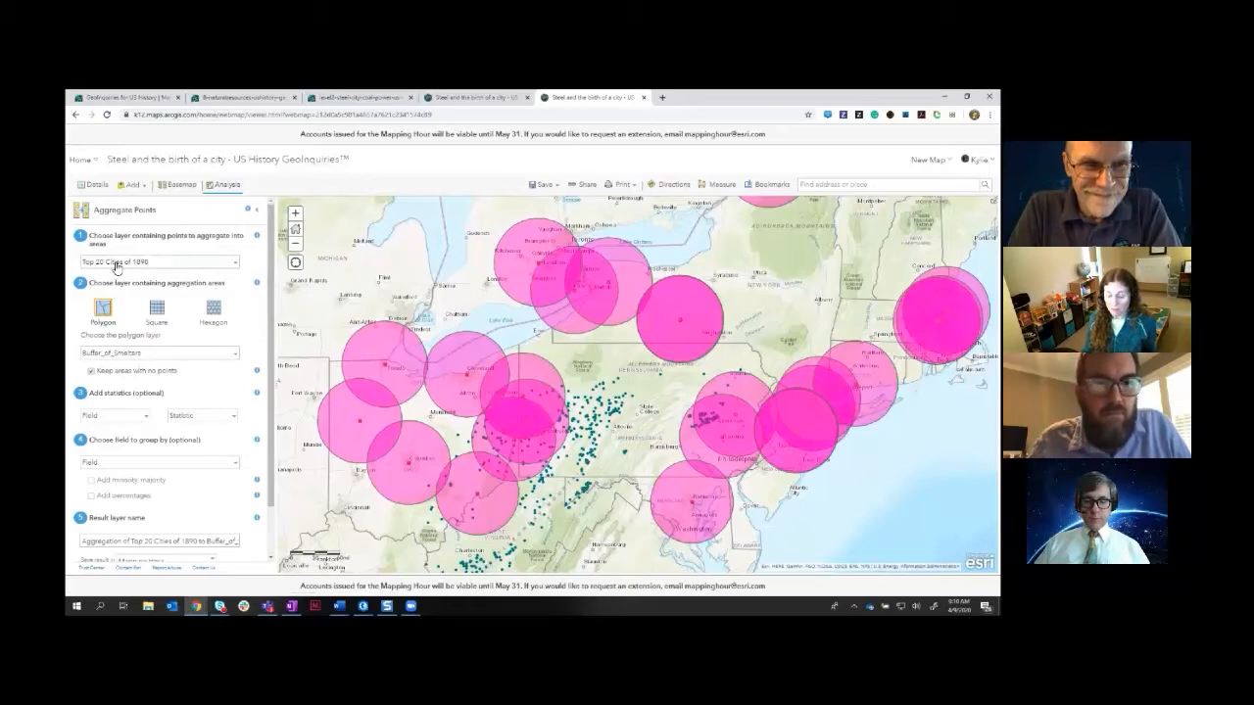
click(116, 265)
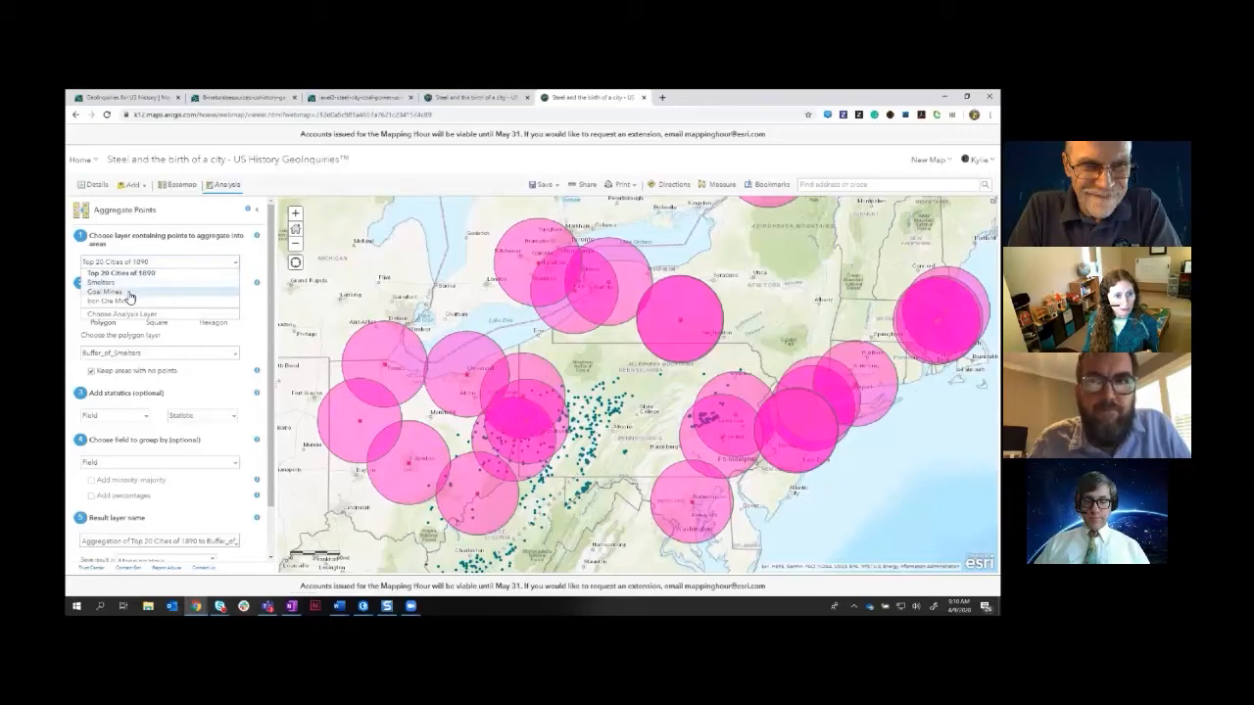
click(127, 292)
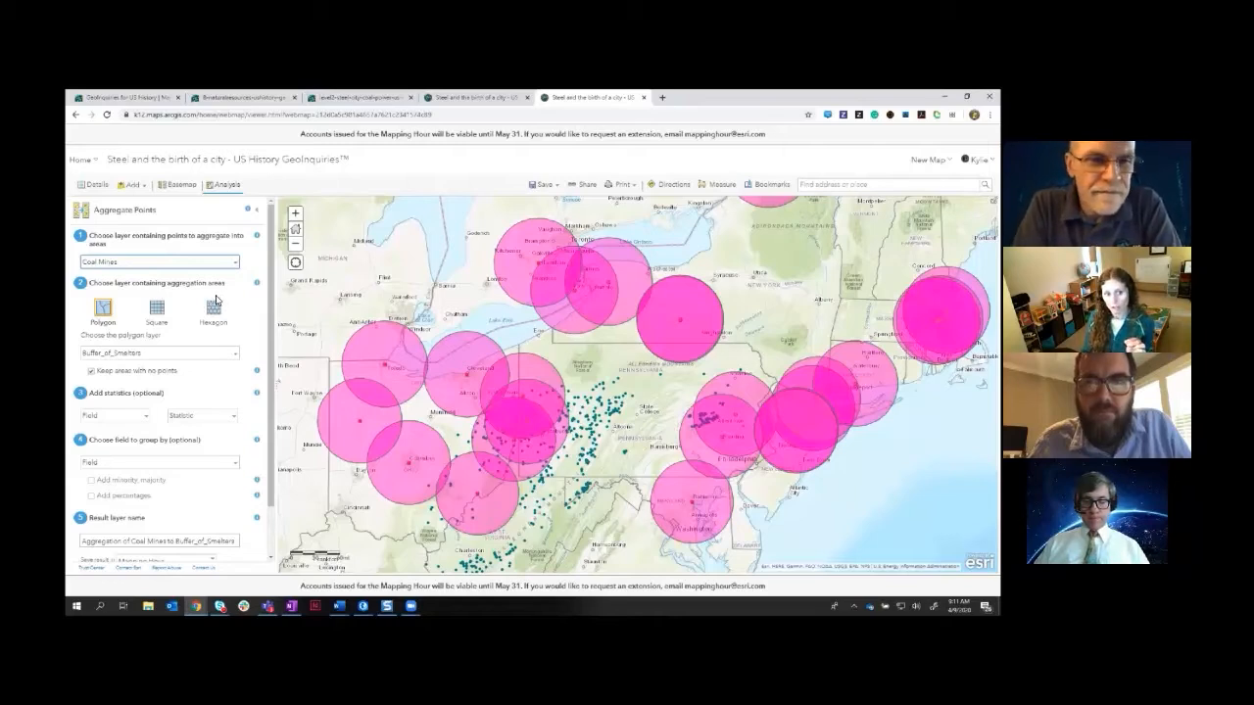
click(143, 355)
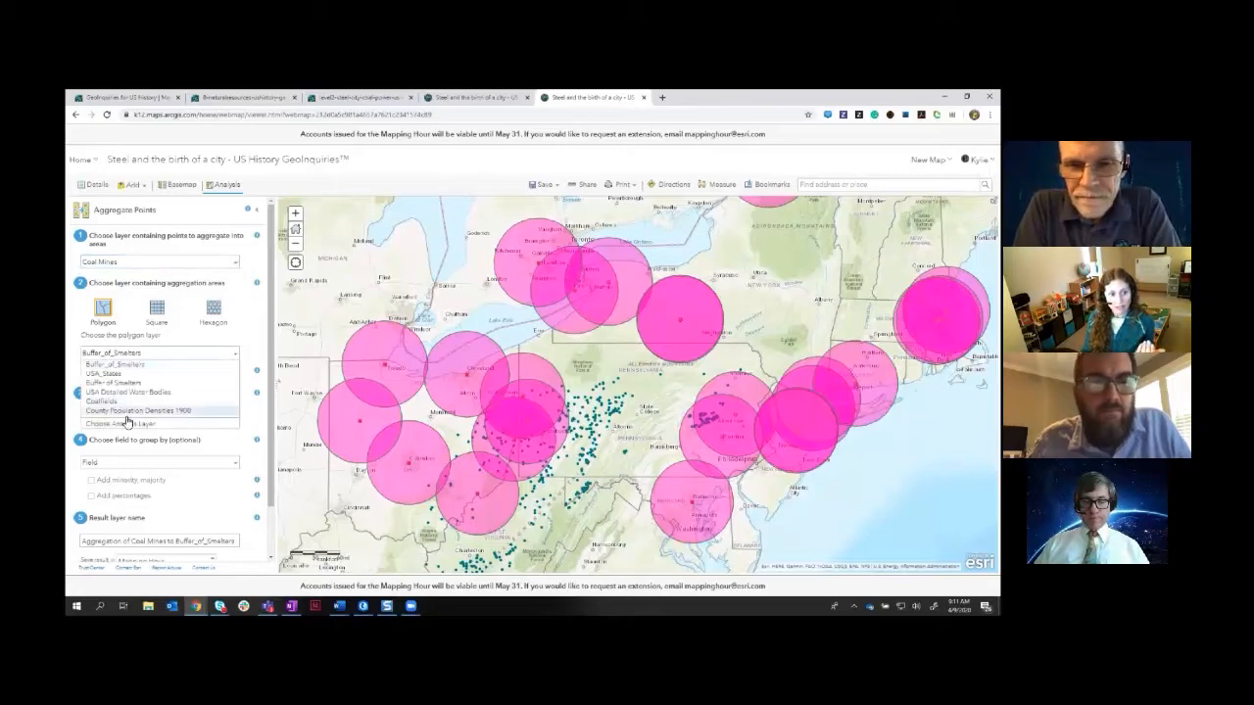
click(125, 367)
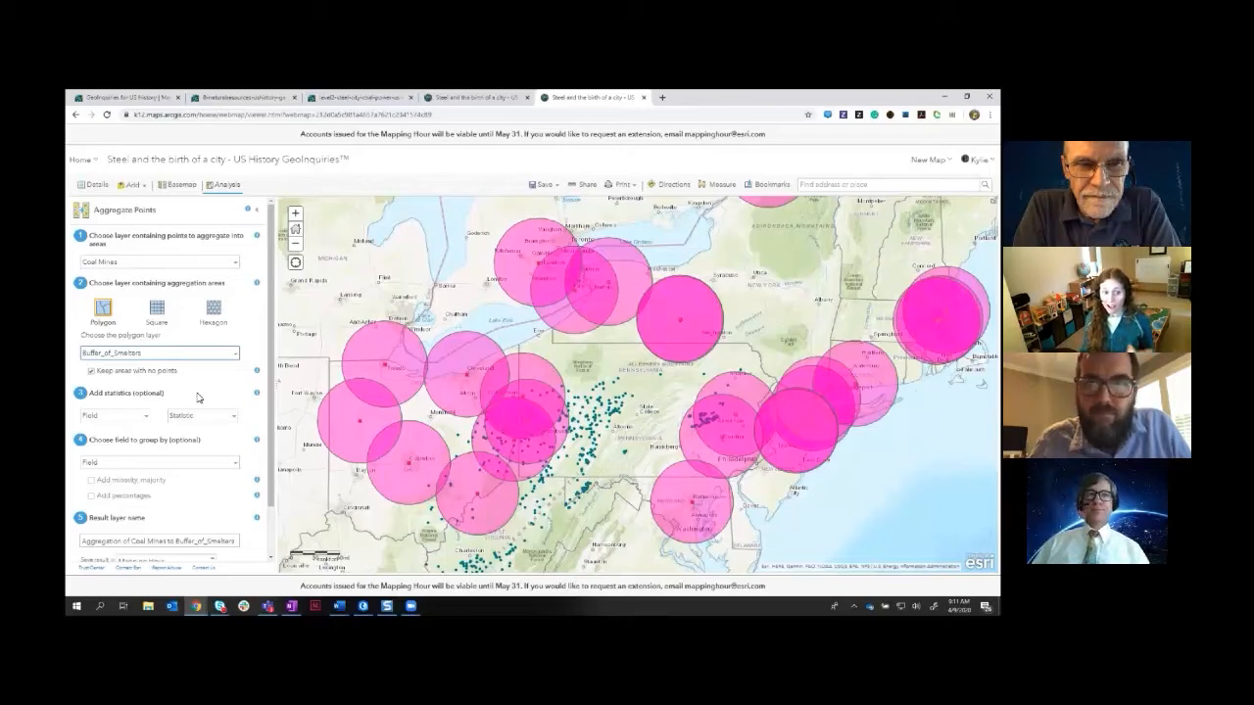
- Add the Sum of the tot_prod field as a statistic for the coal mine aggregation
click(144, 419)
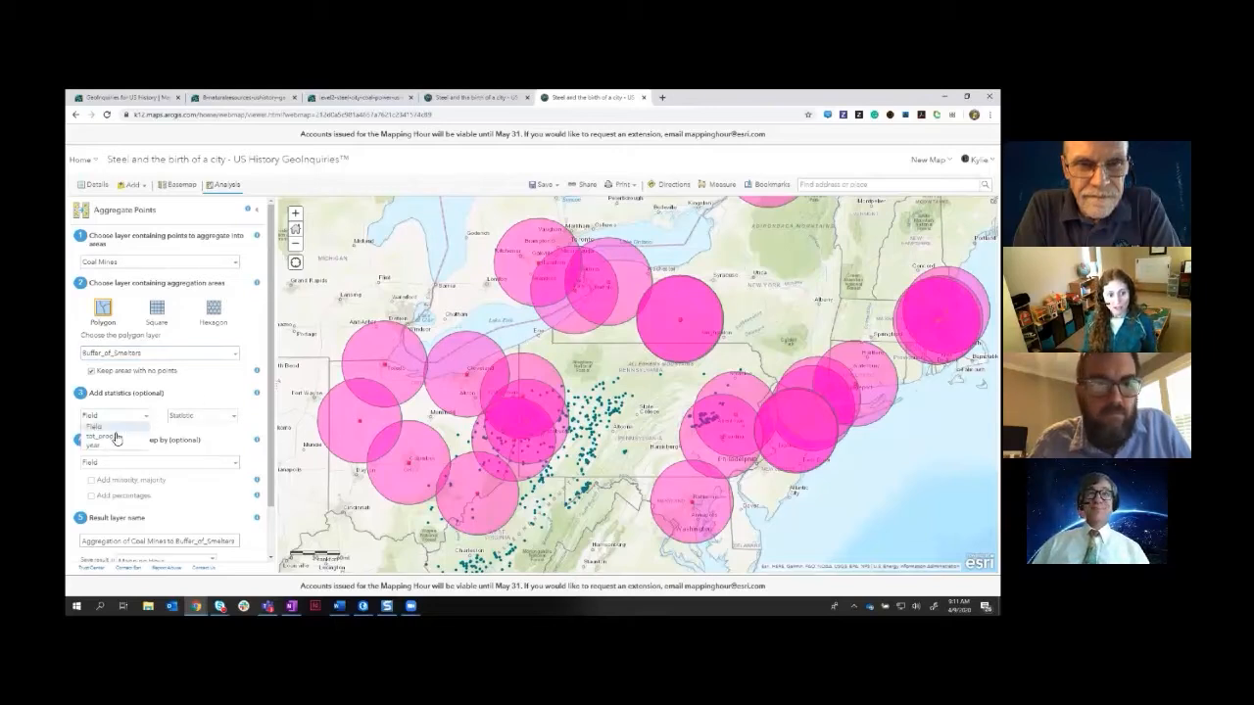
click(114, 438)
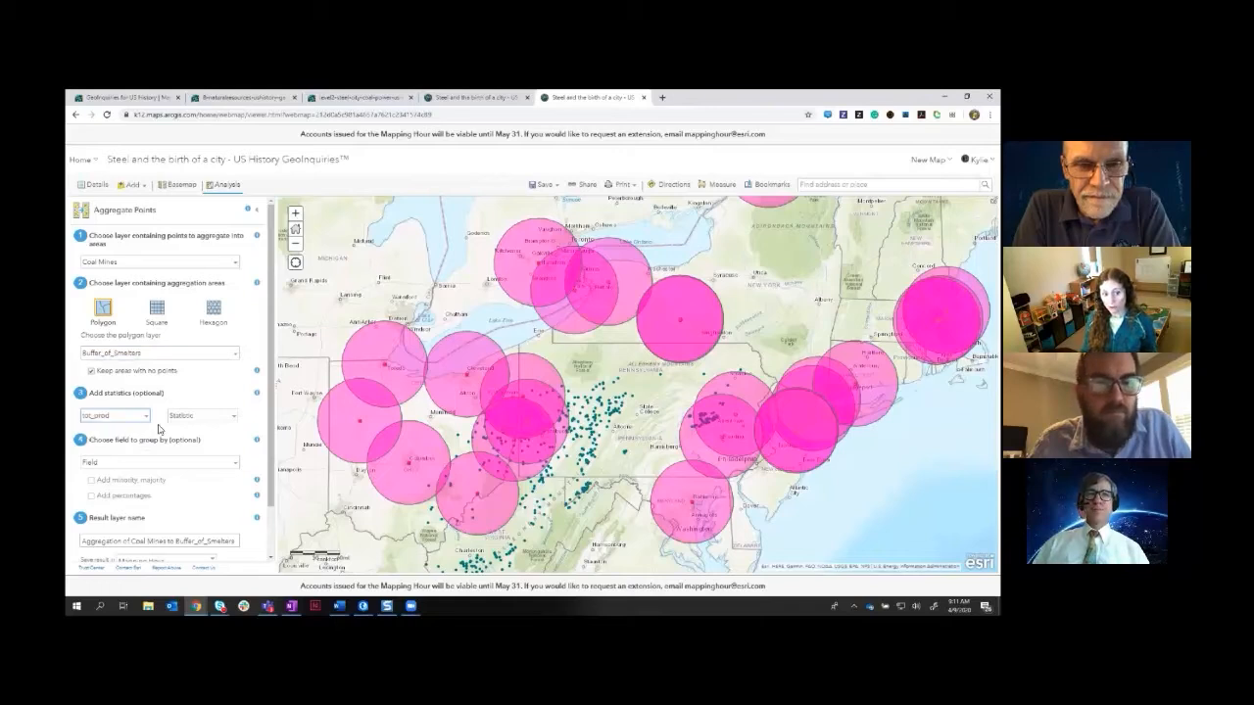
click(193, 422)
click(186, 437)
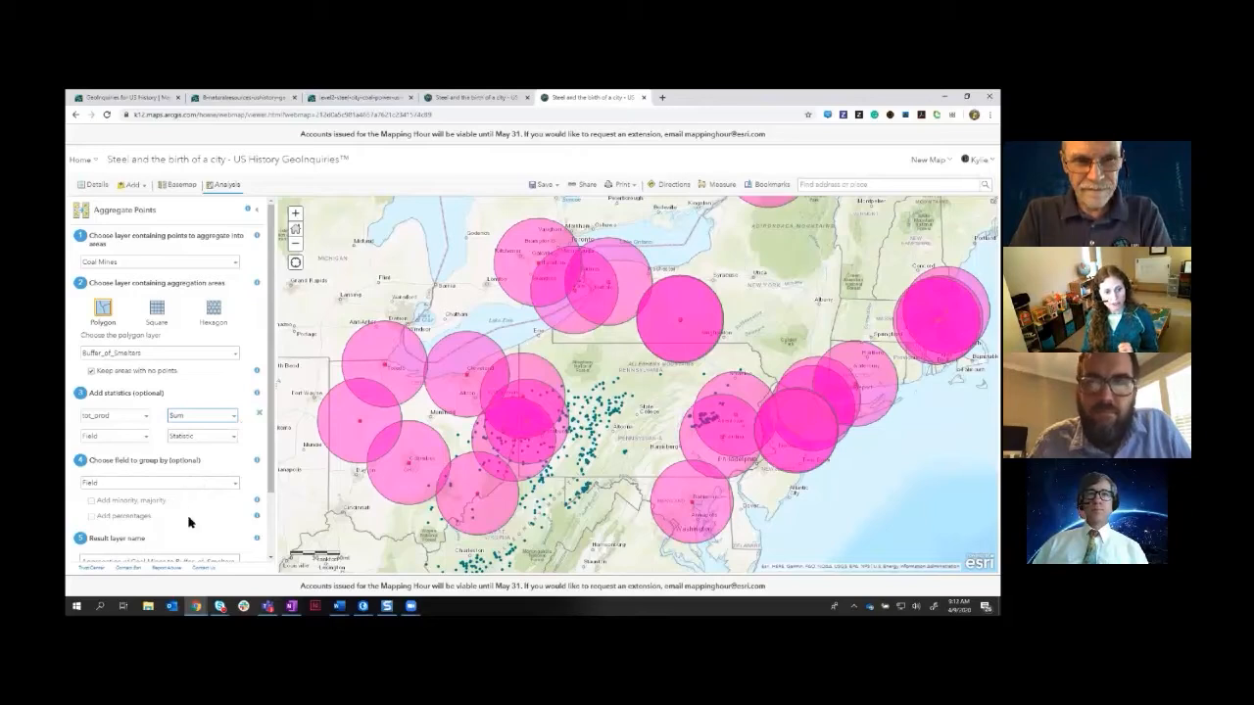
- Check the credits required for the coal mine aggregation and run the analysis within the current map extent
scroll(194, 519, down, 2)
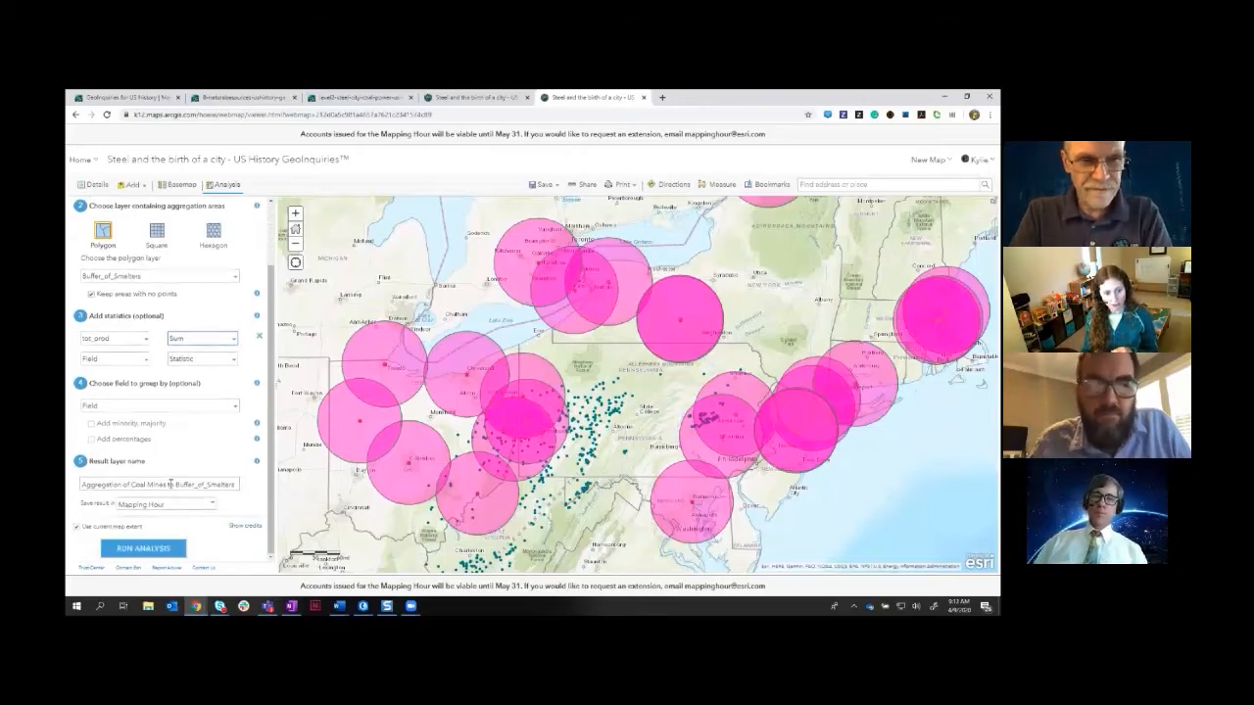
click(237, 528)
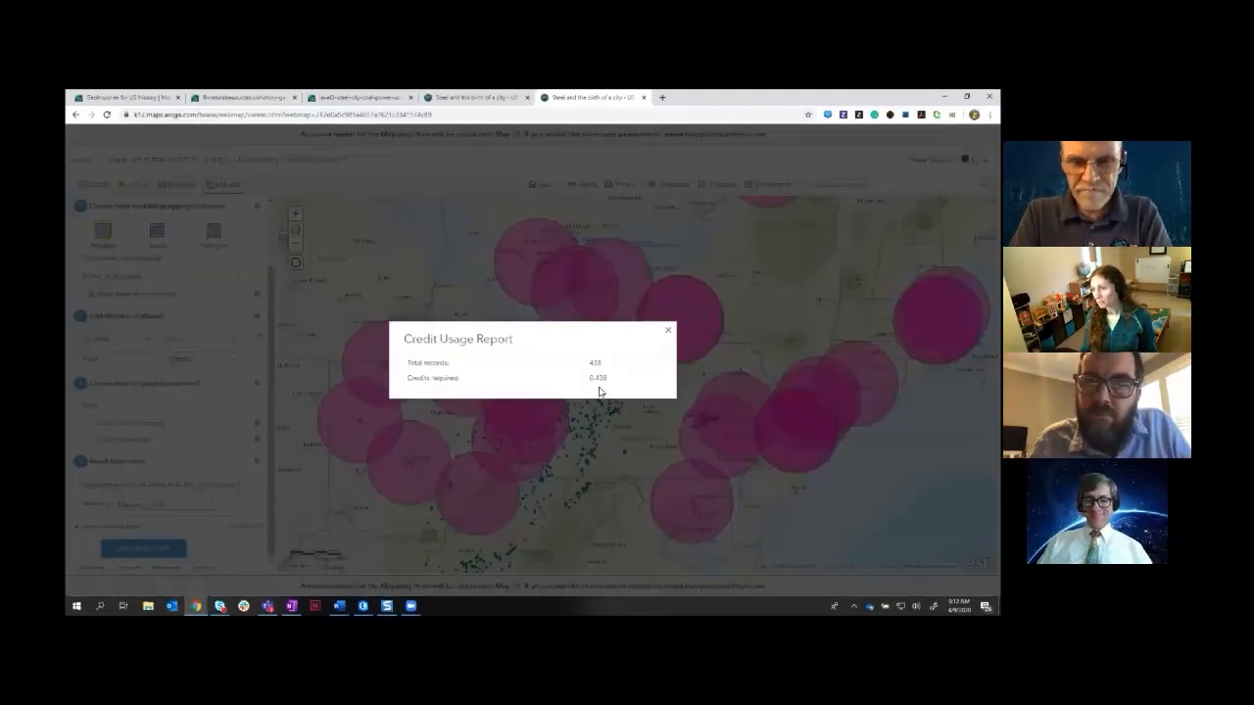
click(667, 330)
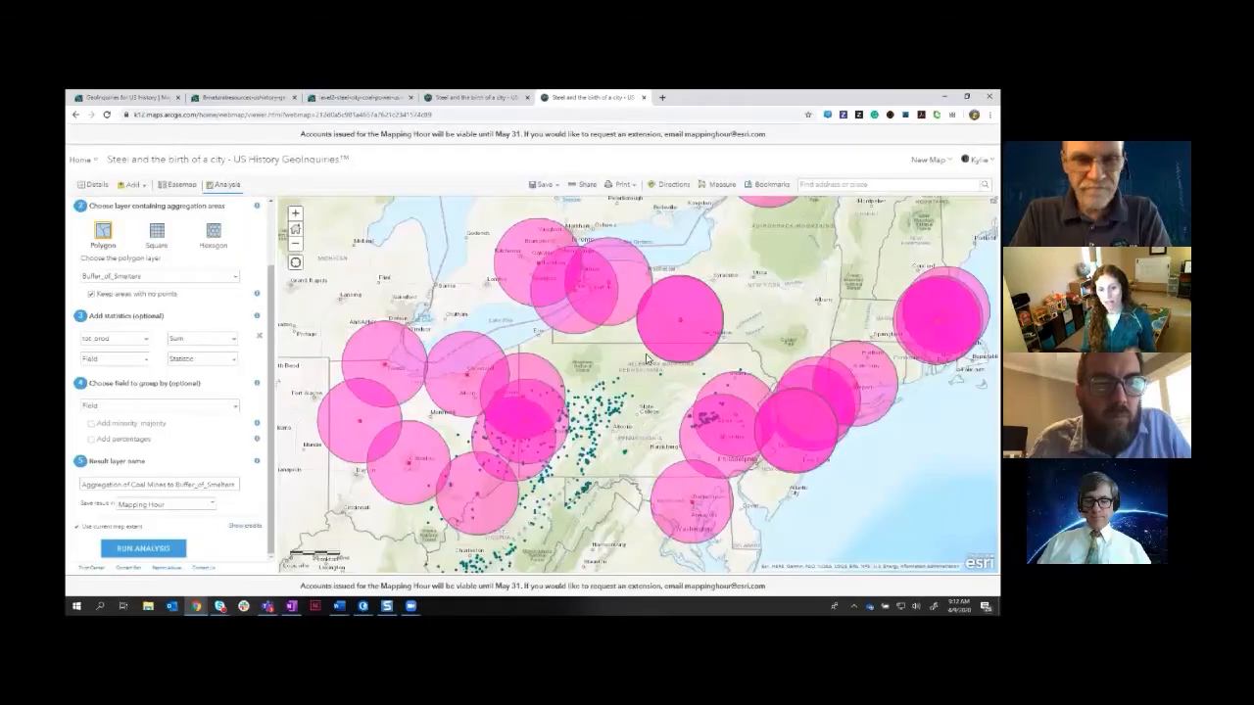
click(148, 554)
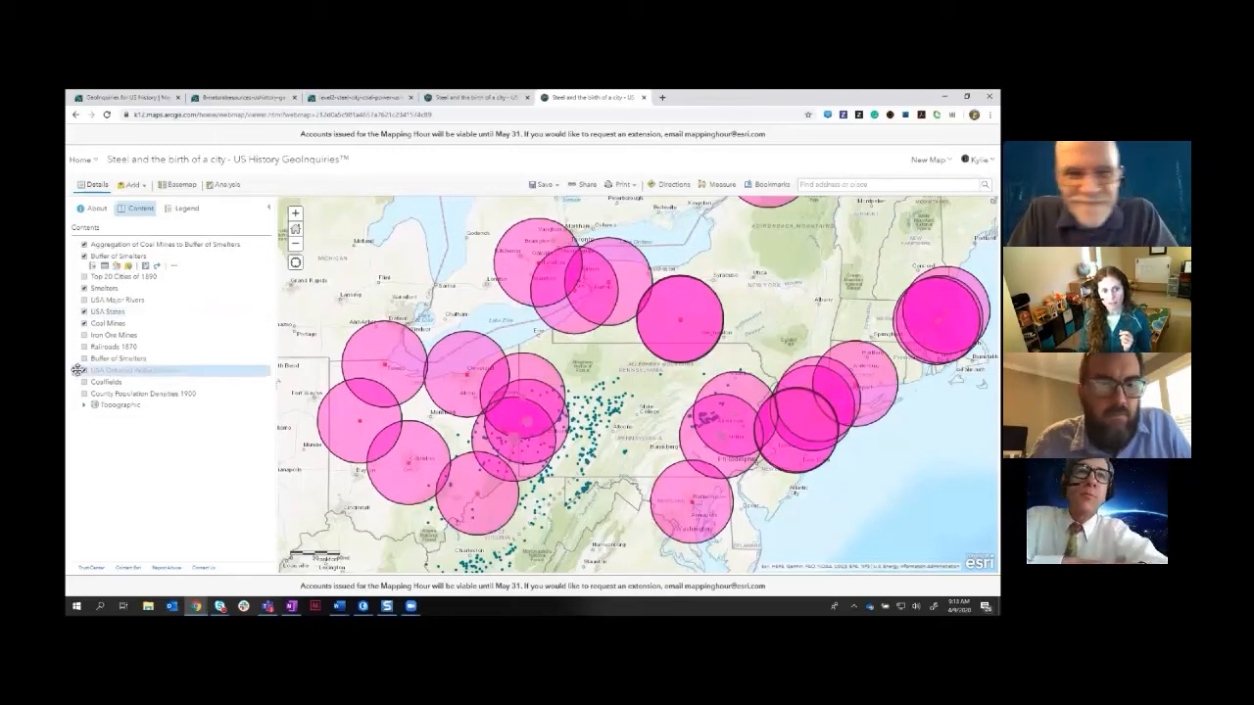
- Hide the pink Buffer of Smelters layer and toggle the coal mine aggregation layer off and on to inspect its symbols
click(85, 258)
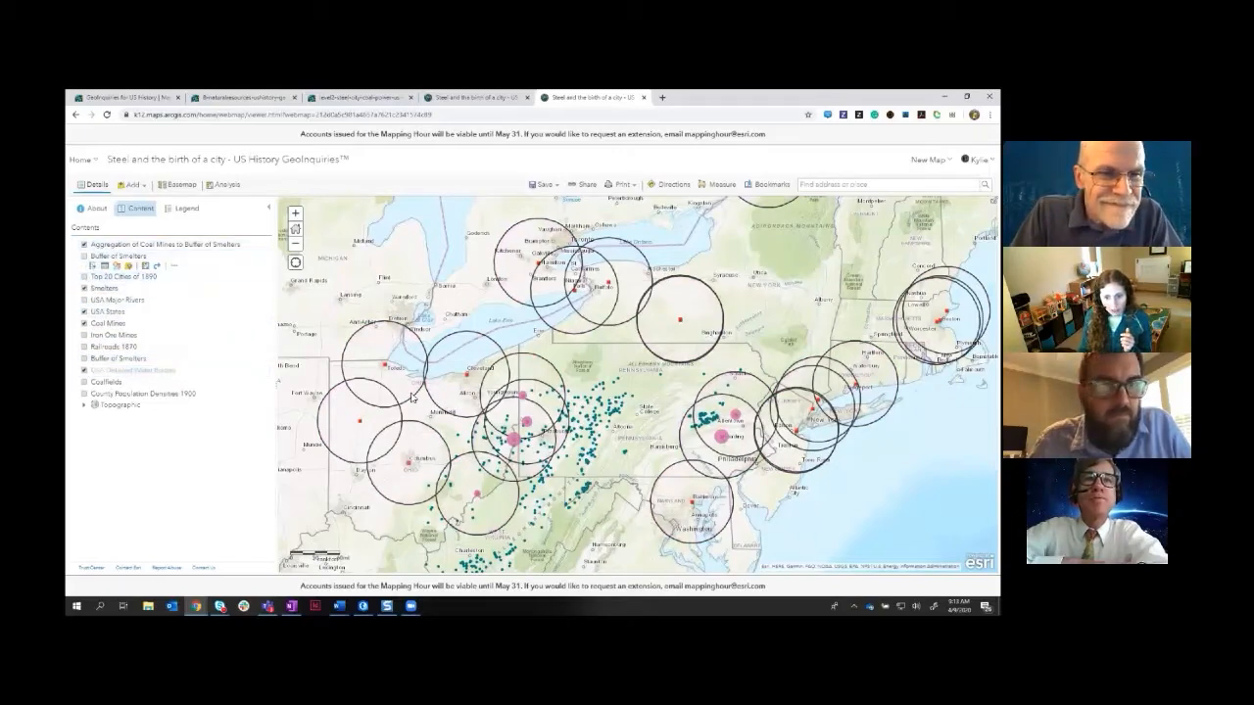
click(84, 246)
click(84, 246)
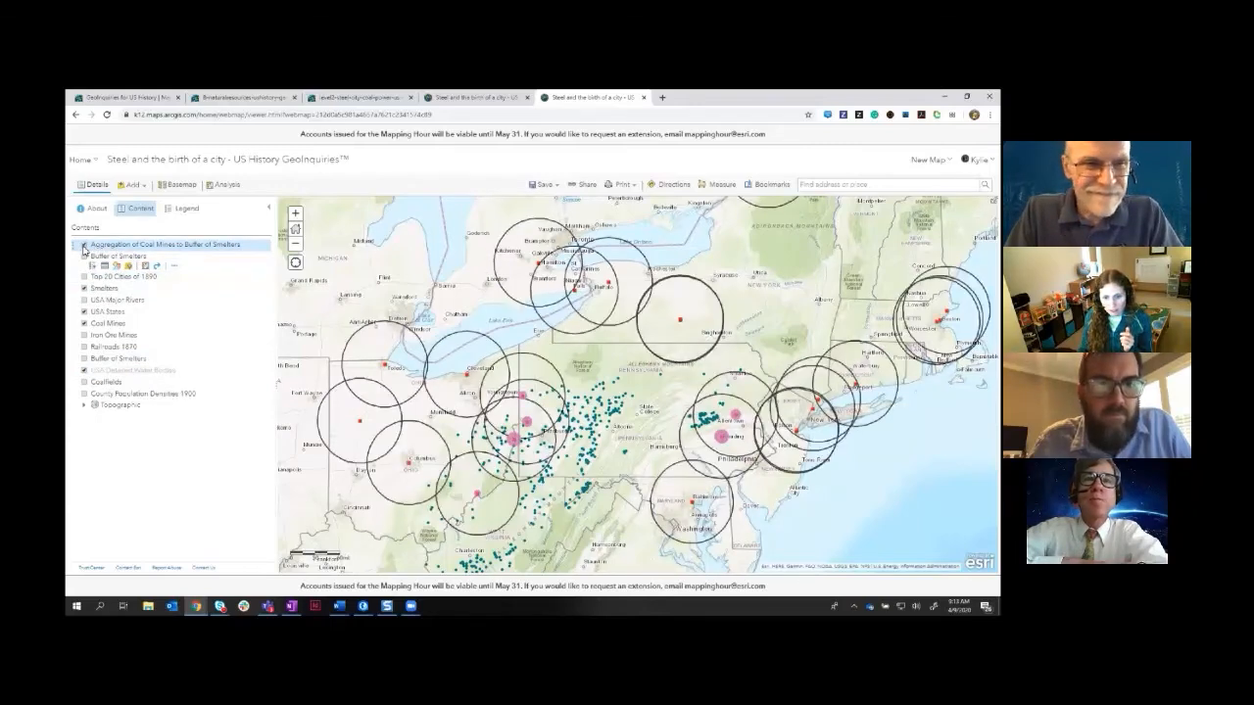
click(85, 246)
click(84, 245)
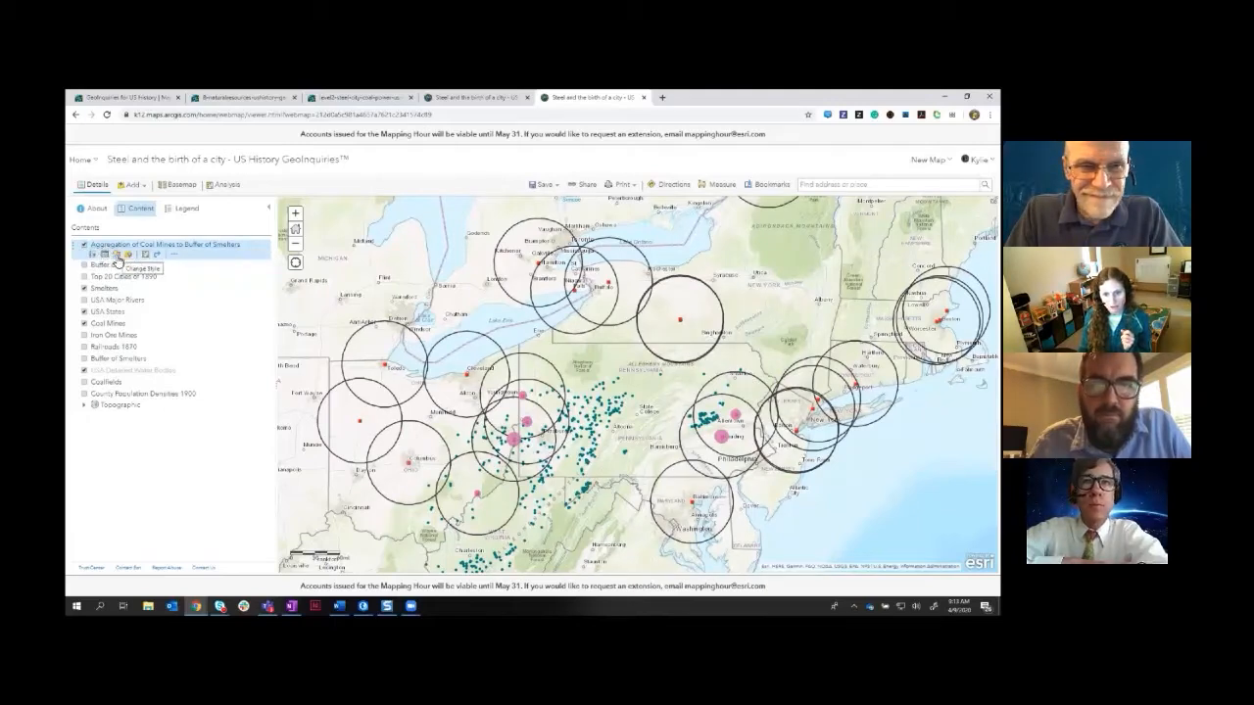
- Style the aggregation layer by Count of Points plus Sum tot_prod, using the Color and Size drawing style
click(116, 257)
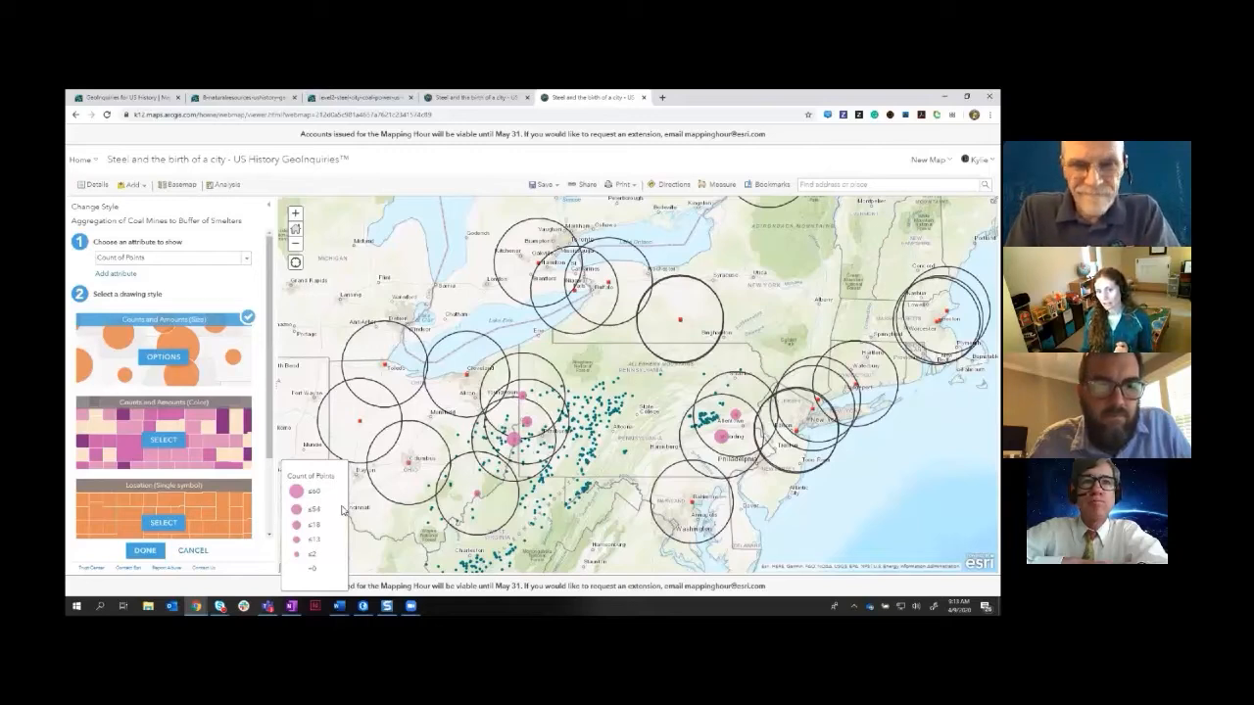
click(114, 275)
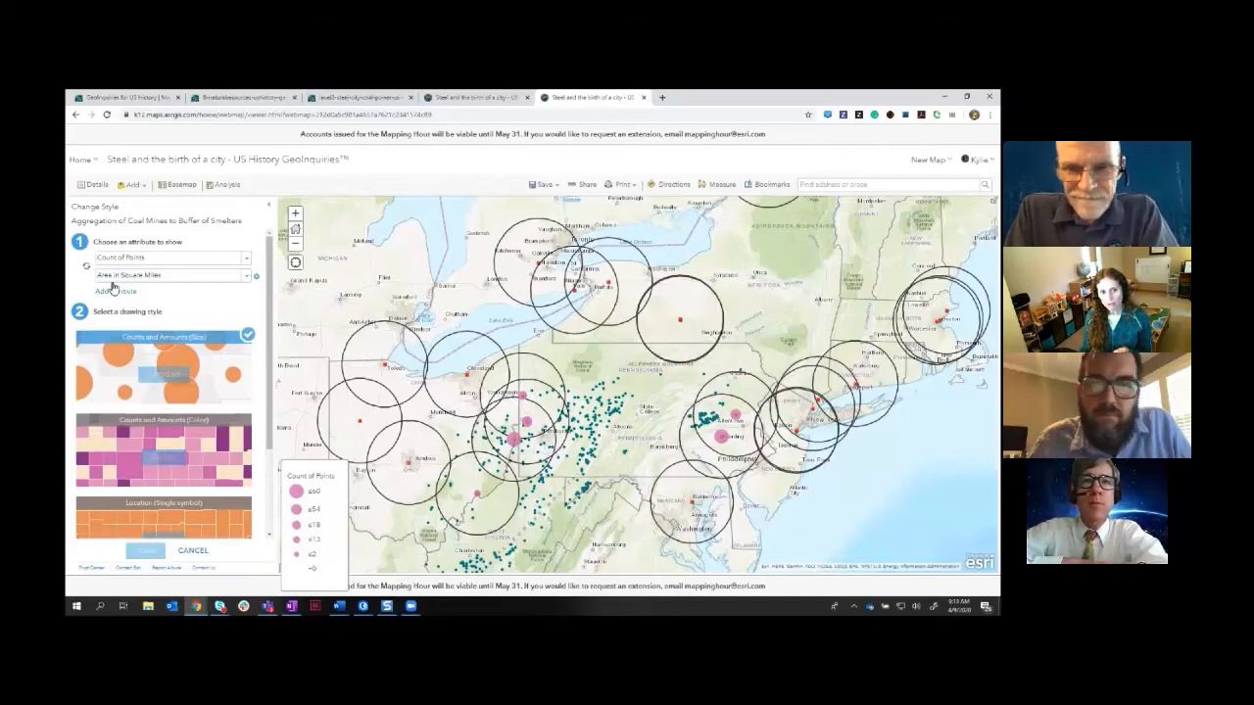
click(242, 277)
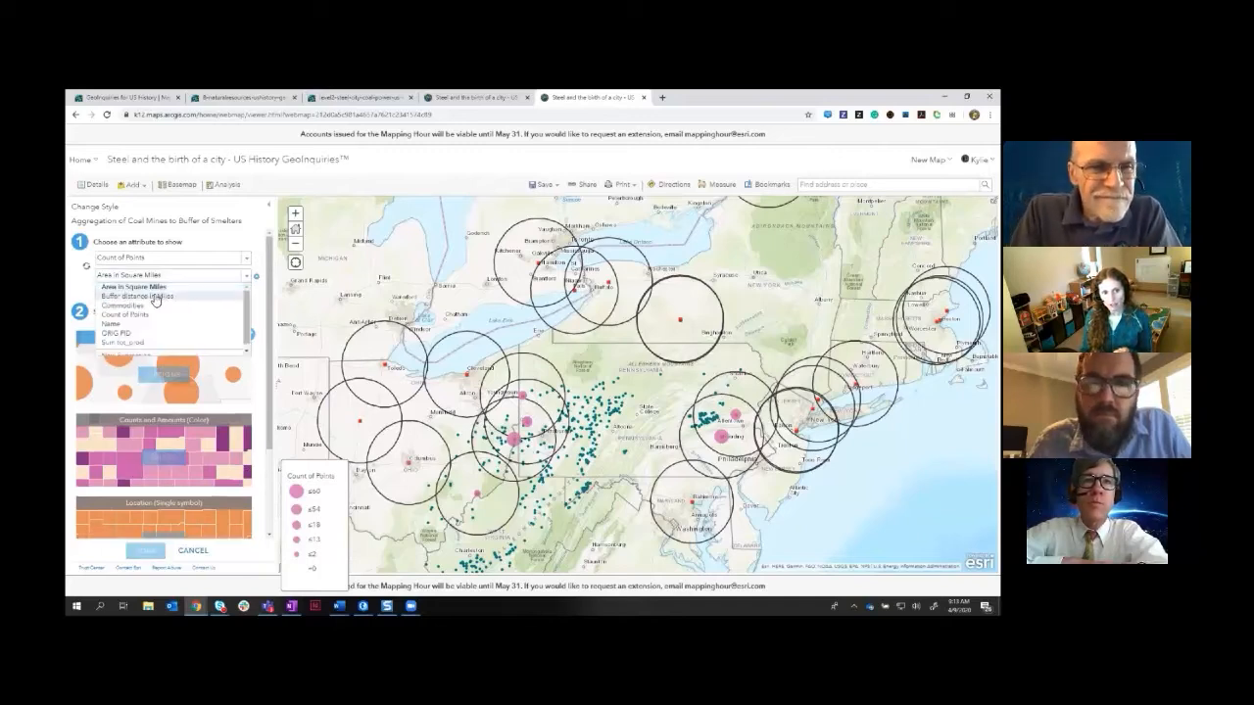
click(138, 345)
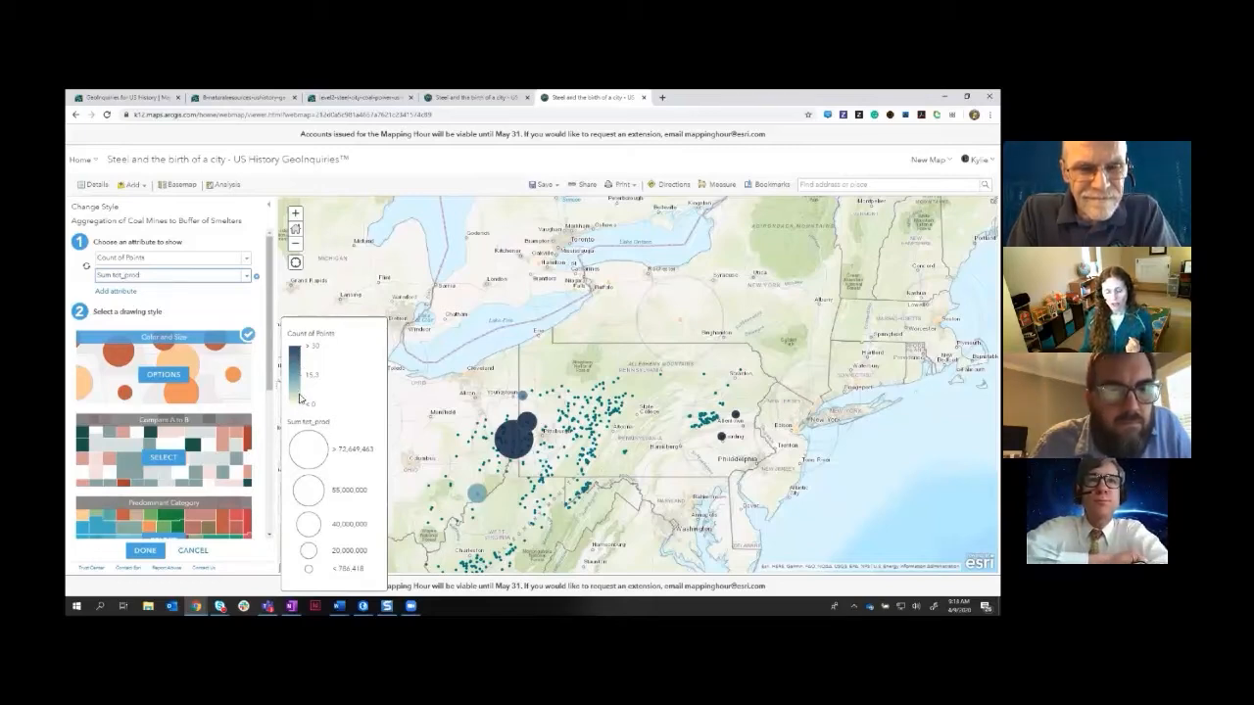
click(149, 554)
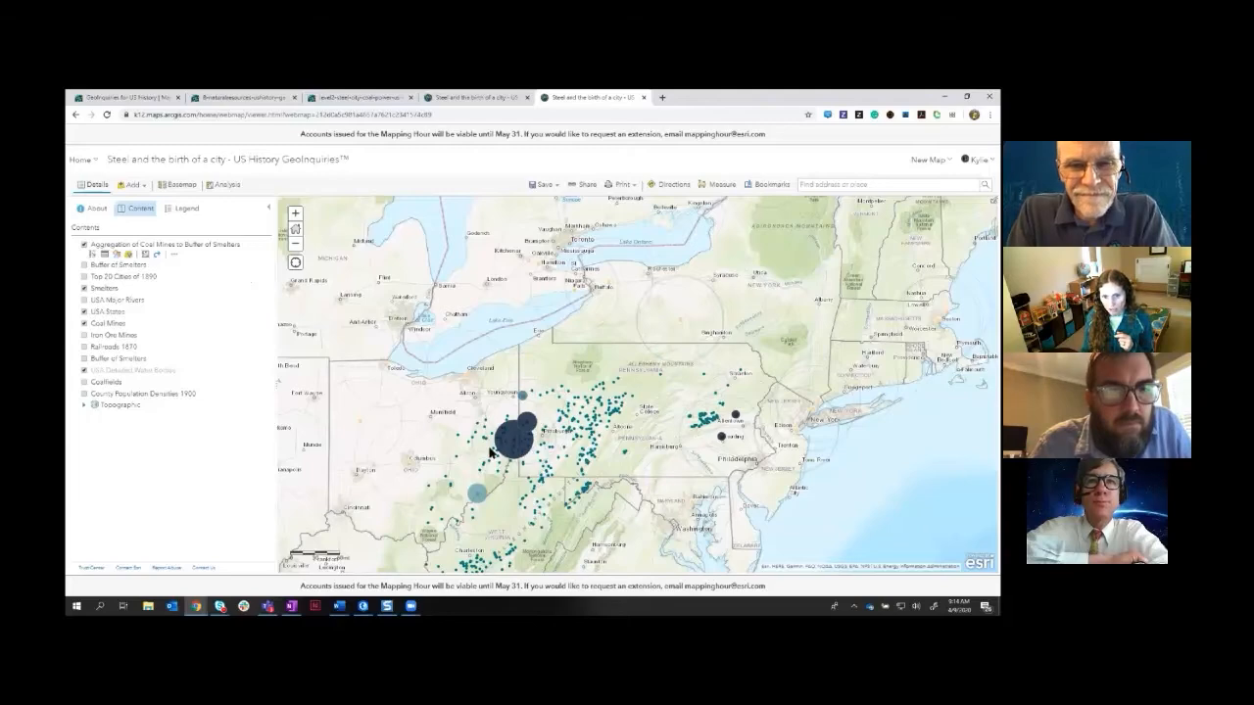
- Move the Smelters layer above the coal mine aggregation layer so its points draw over the circles around Pittsburgh
scroll(493, 447, up, 1)
drag(495, 446, 534, 376)
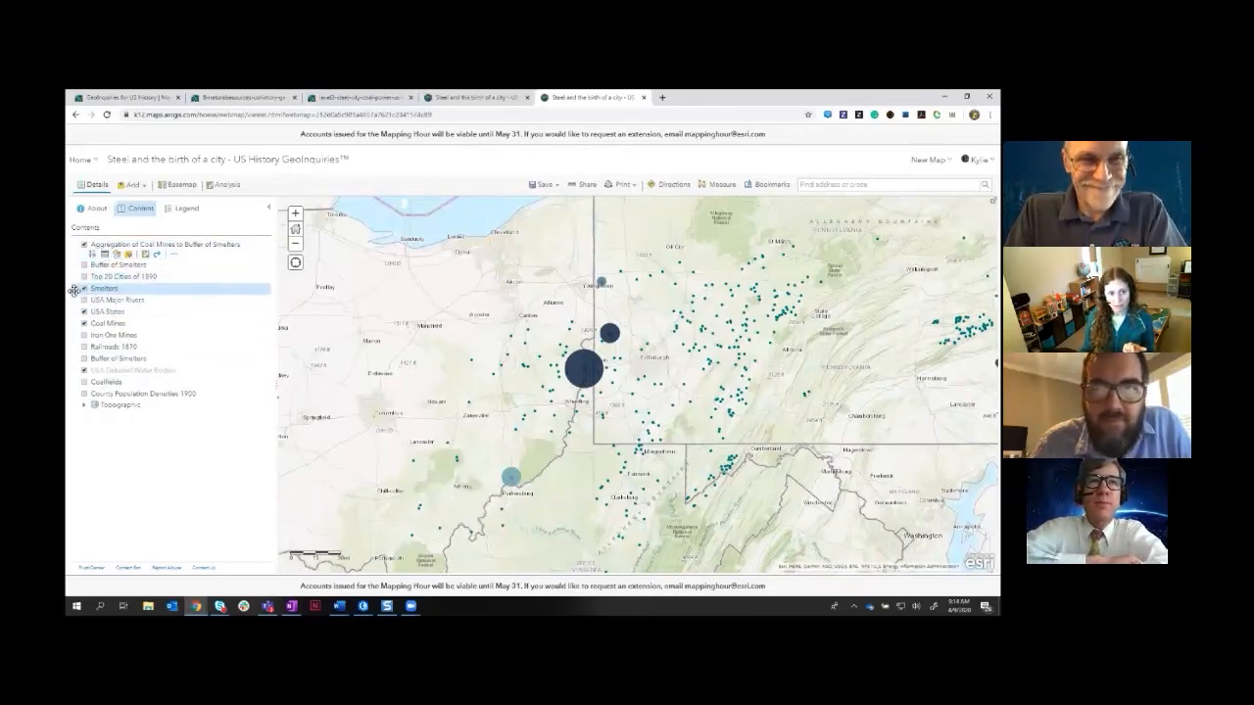
drag(78, 290, 80, 243)
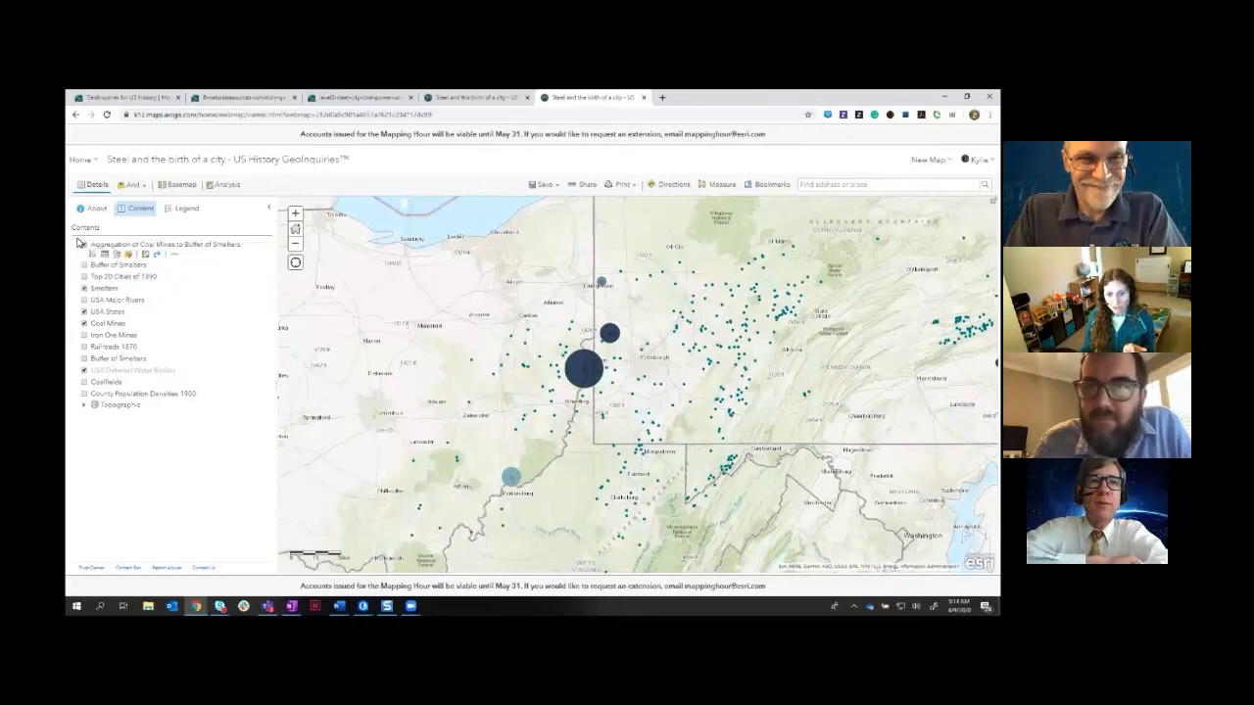
click(83, 290)
drag(83, 290, 76, 245)
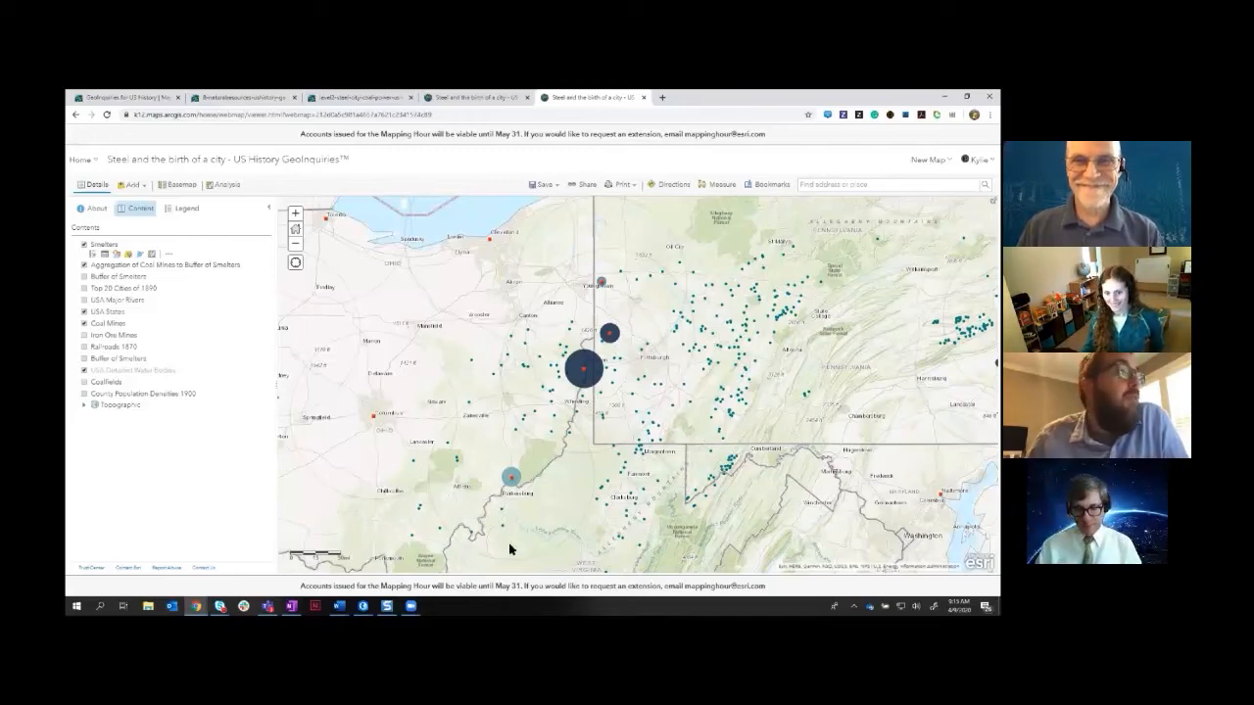
click(411, 605)
click(436, 583)
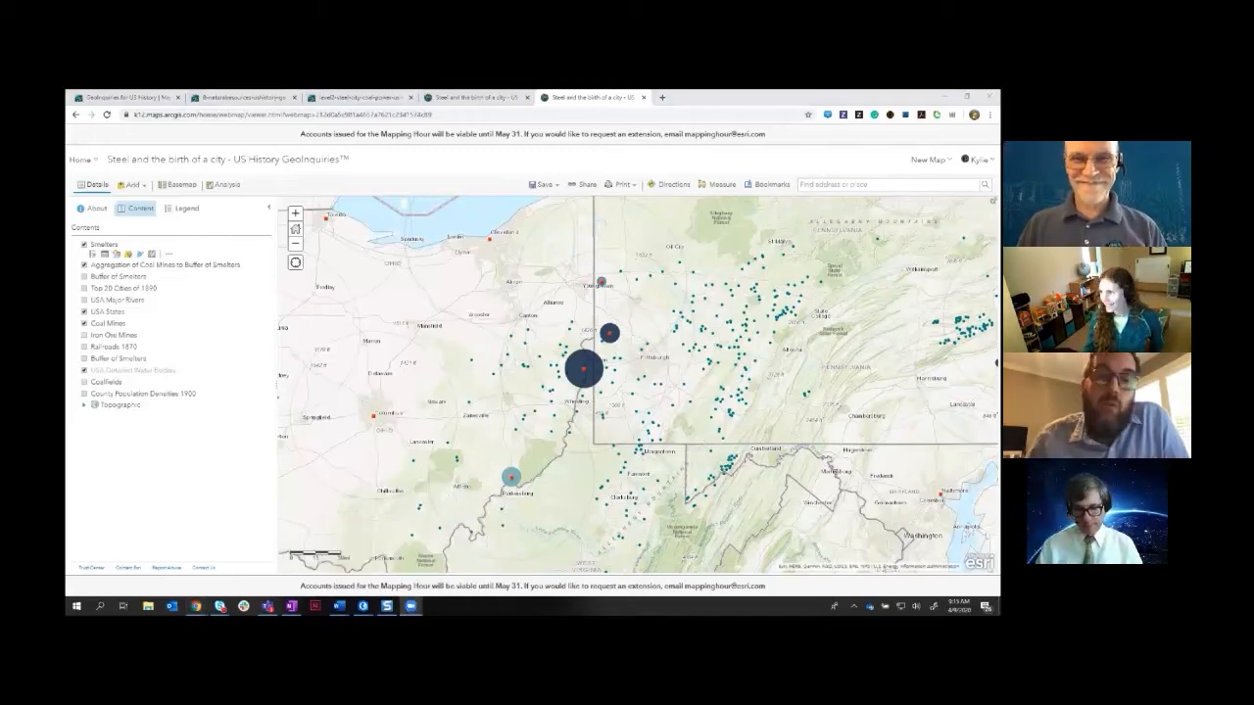
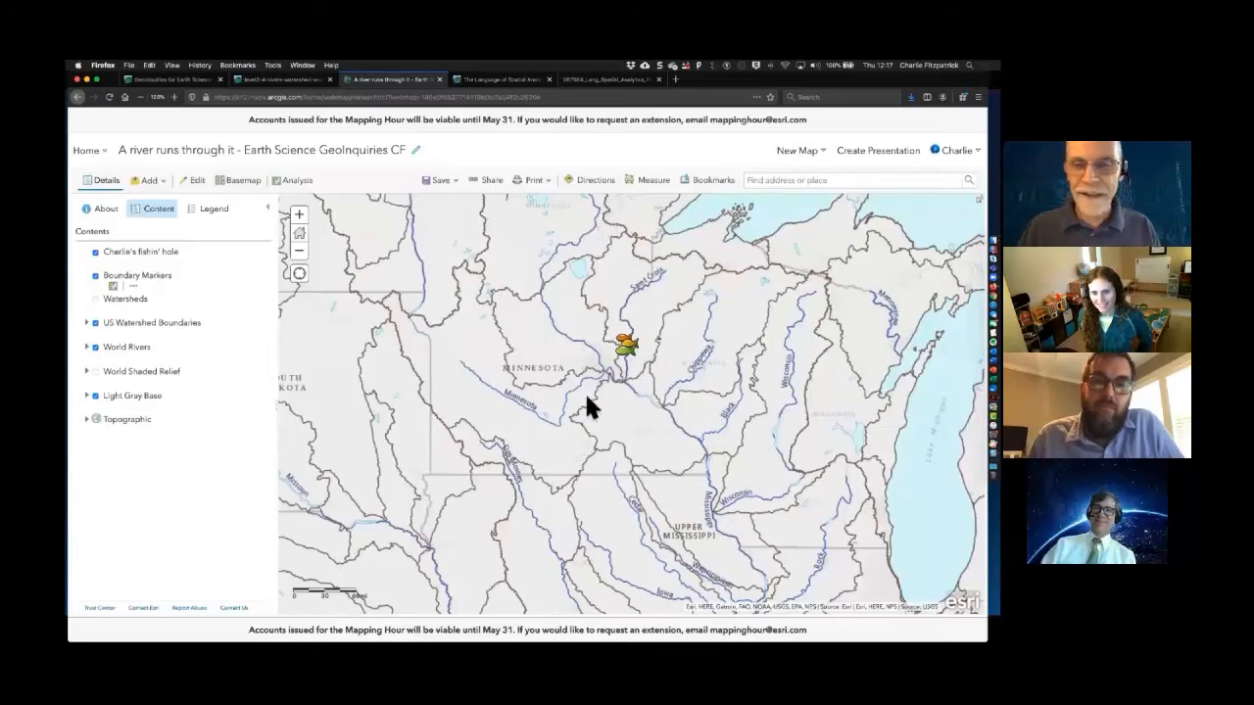
- Open the Trace Downstream tool from the Find Locations analysis tools for the fishing hole point on the St. Croix River
mouse_move(556, 296)
mouse_down()
mouse_move(635, 349)
mouse_move(670, 397)
mouse_up()
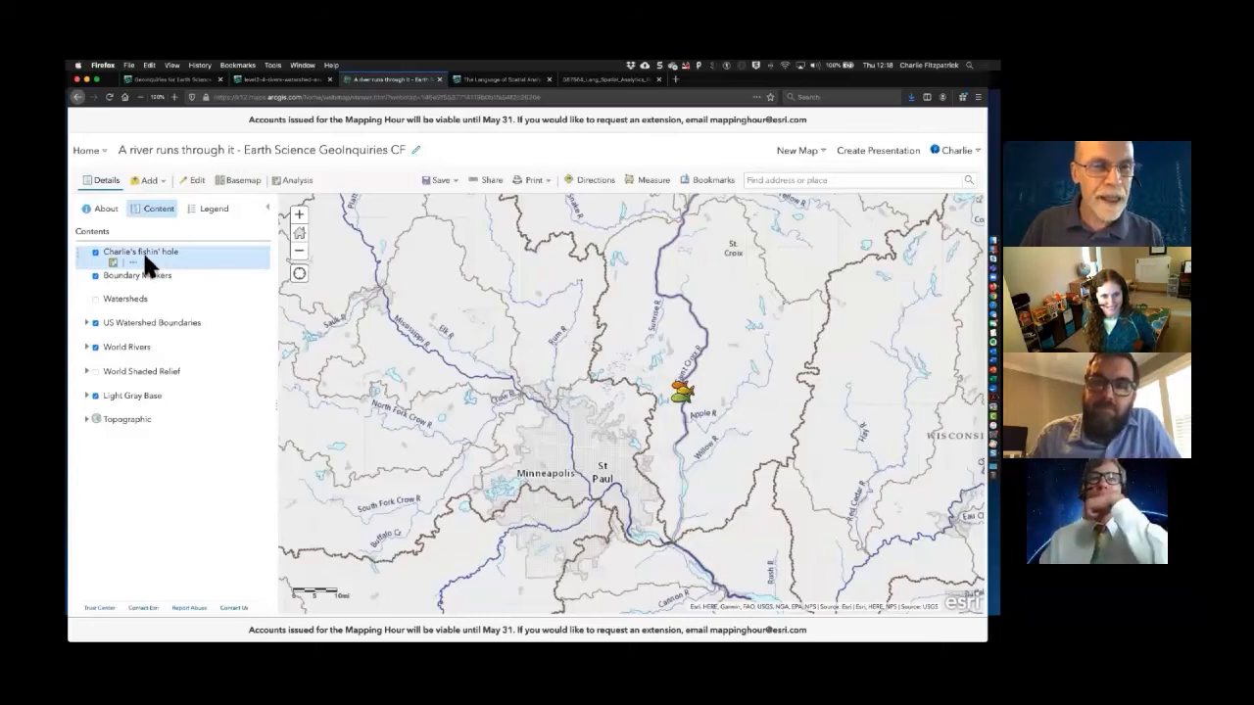
click(291, 185)
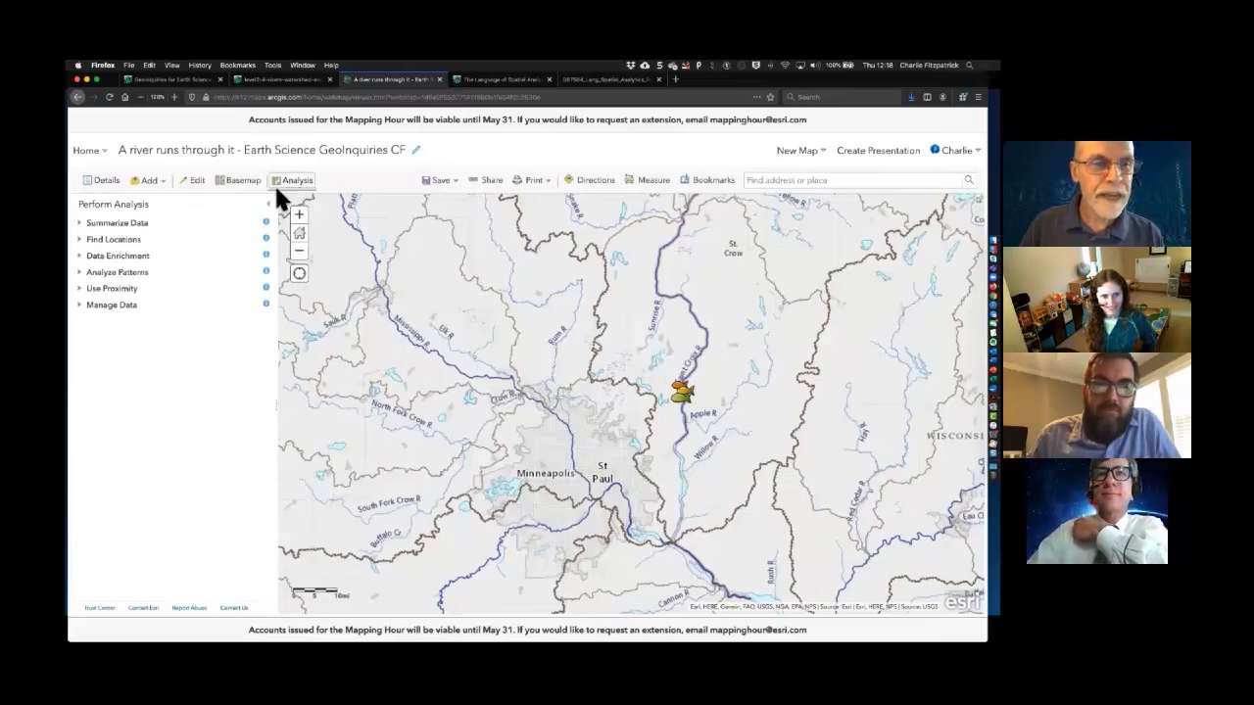
click(294, 190)
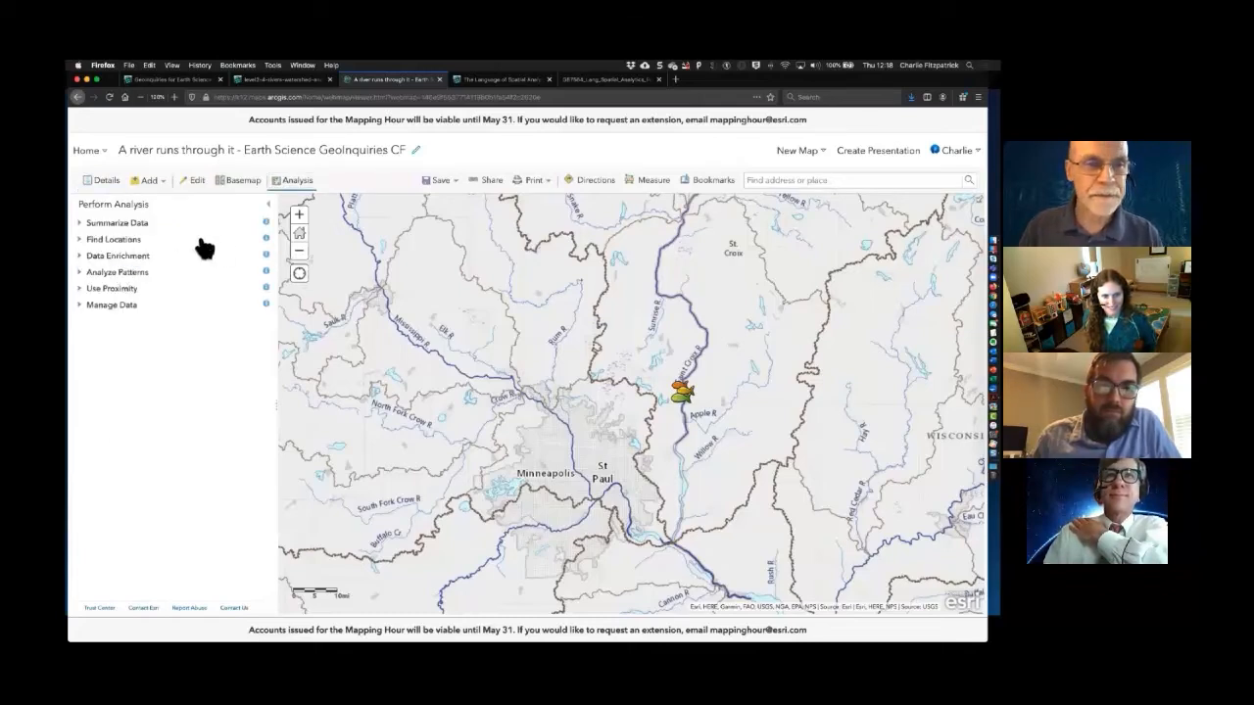
click(136, 225)
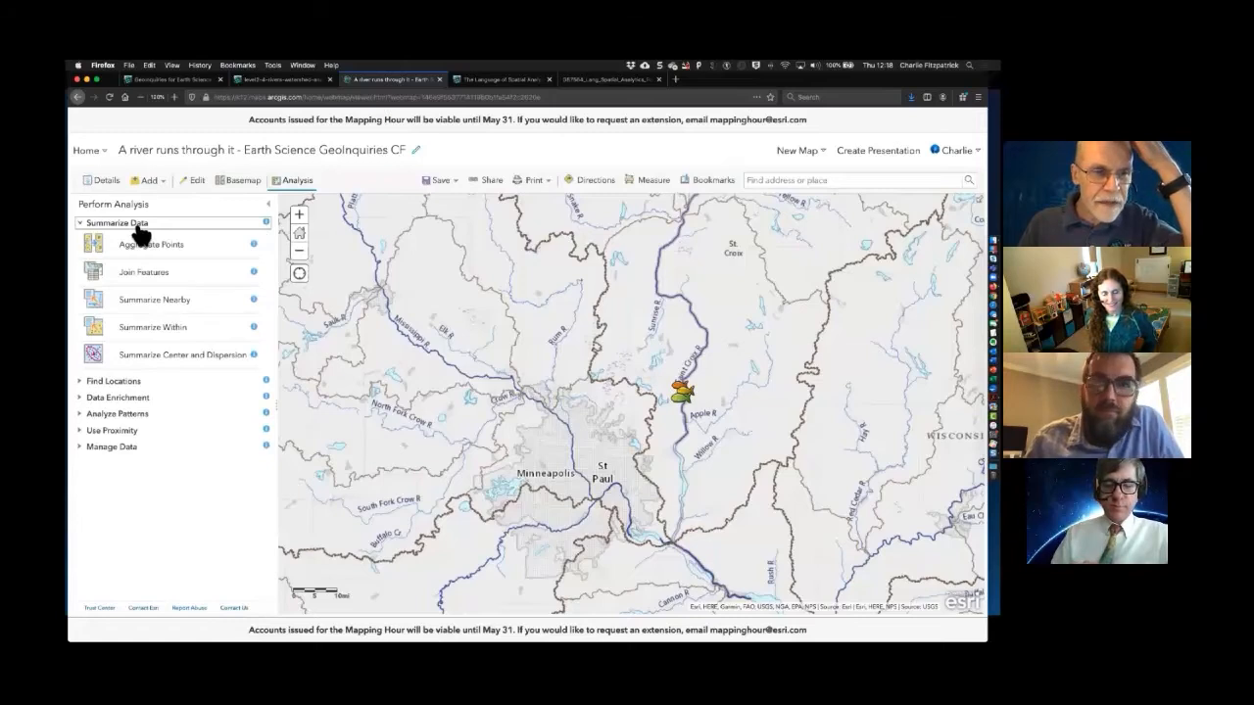
click(137, 225)
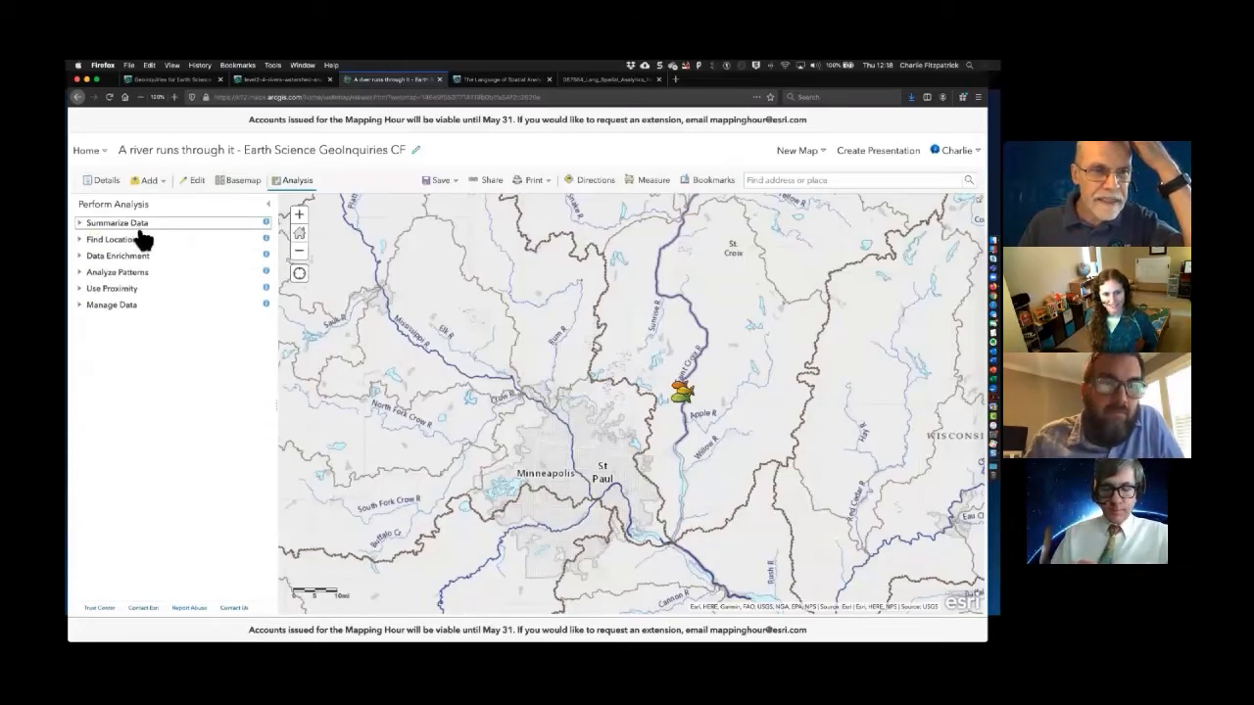
click(131, 241)
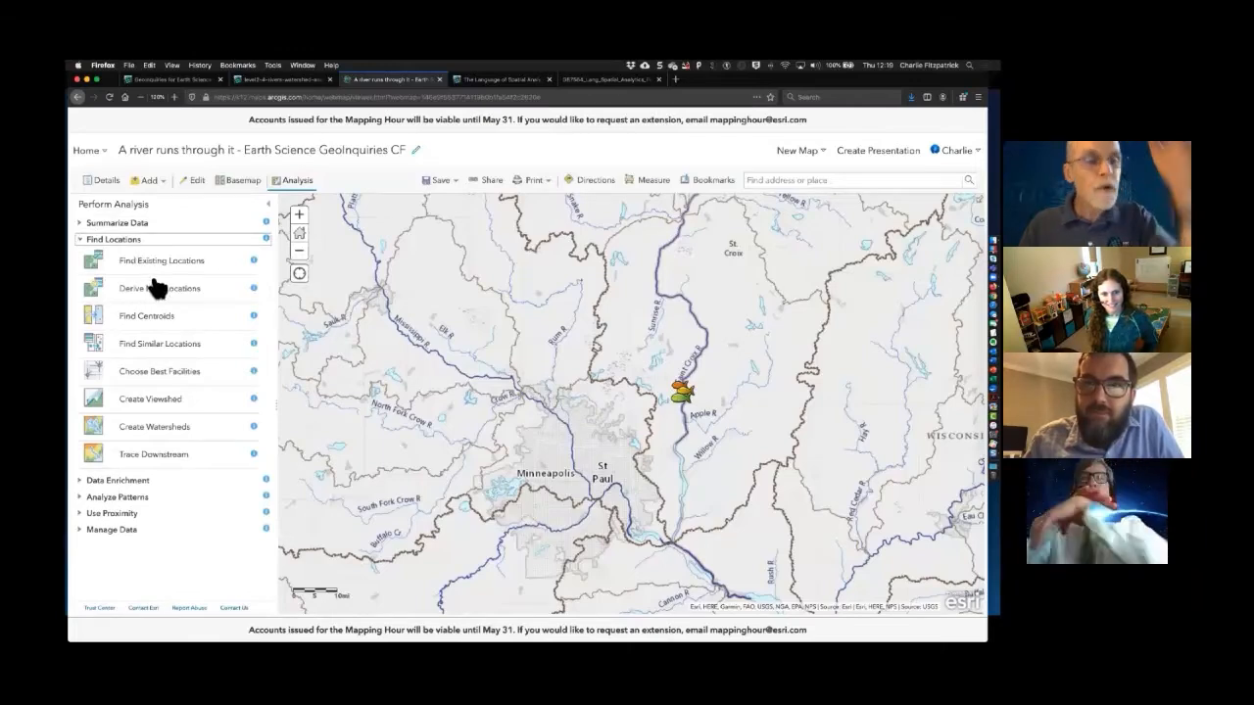
click(167, 459)
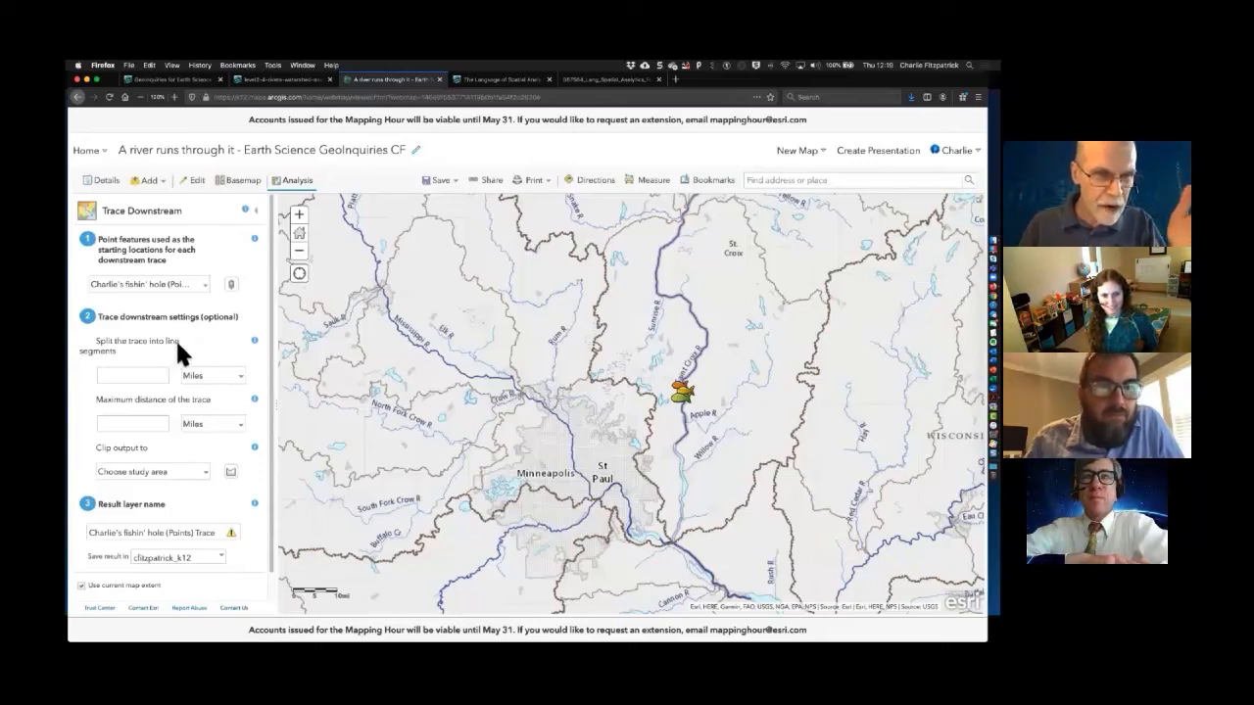
- Remove "(Points)" from the result layer name of the downstream trace
scroll(177, 403, down, 2)
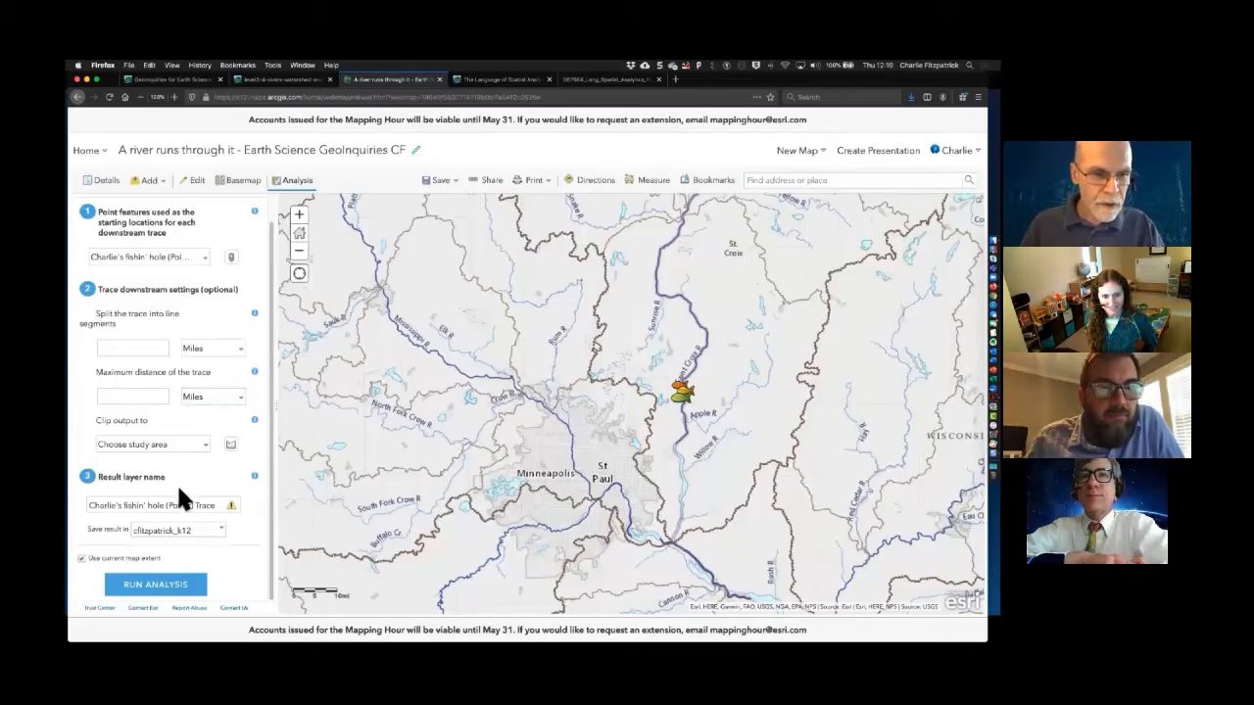
click(189, 506)
drag(189, 506, 167, 507)
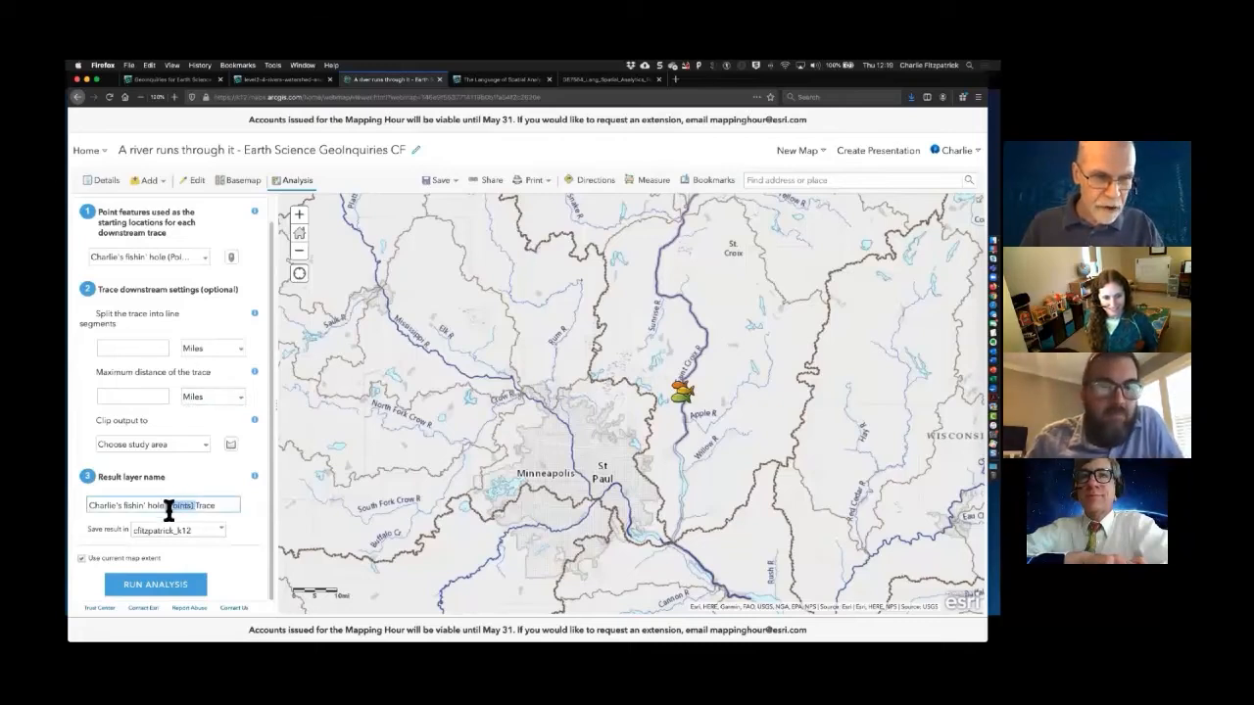
key(BackSpace)
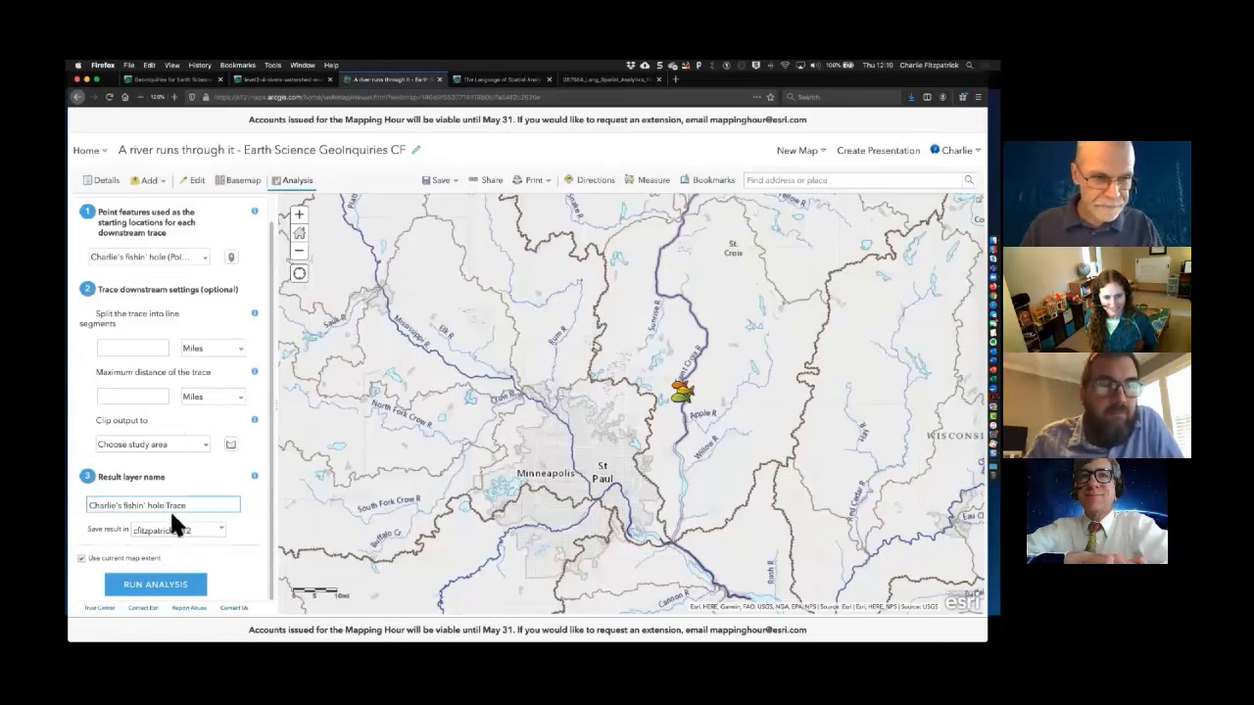
- Turn off the current map extent limit, remove the apostrophes from the result layer name, and run the downstream trace
click(82, 559)
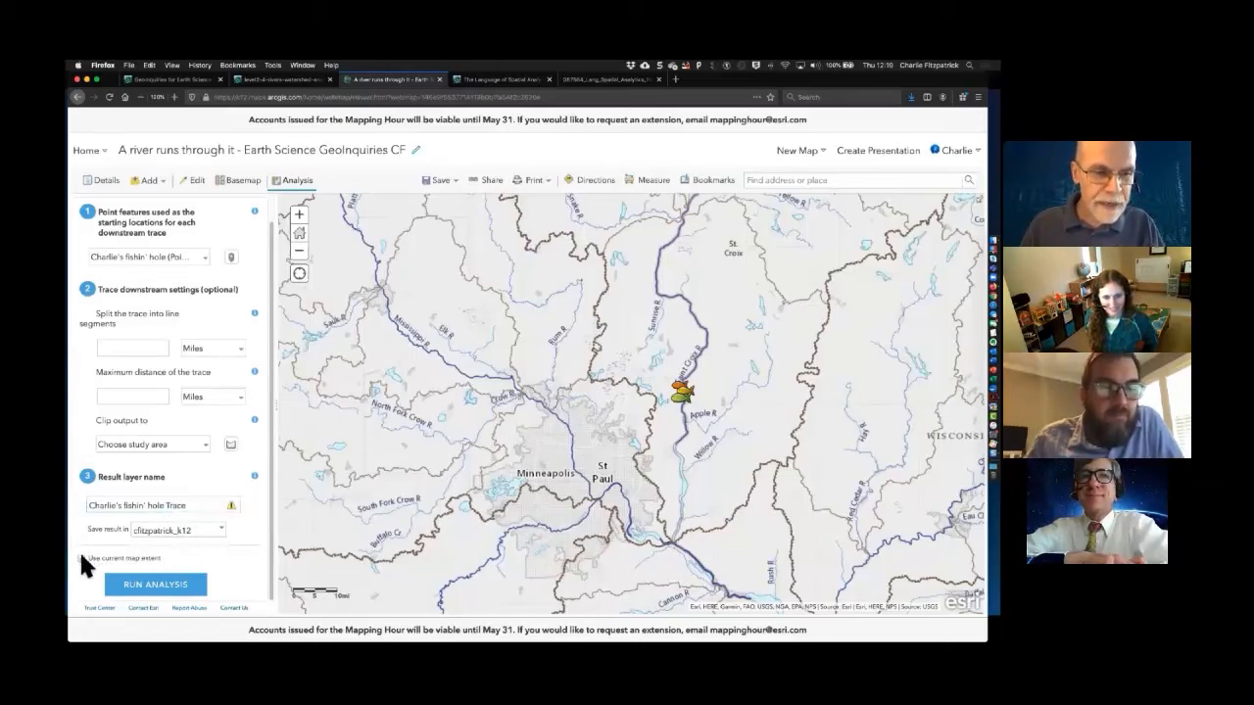
click(177, 589)
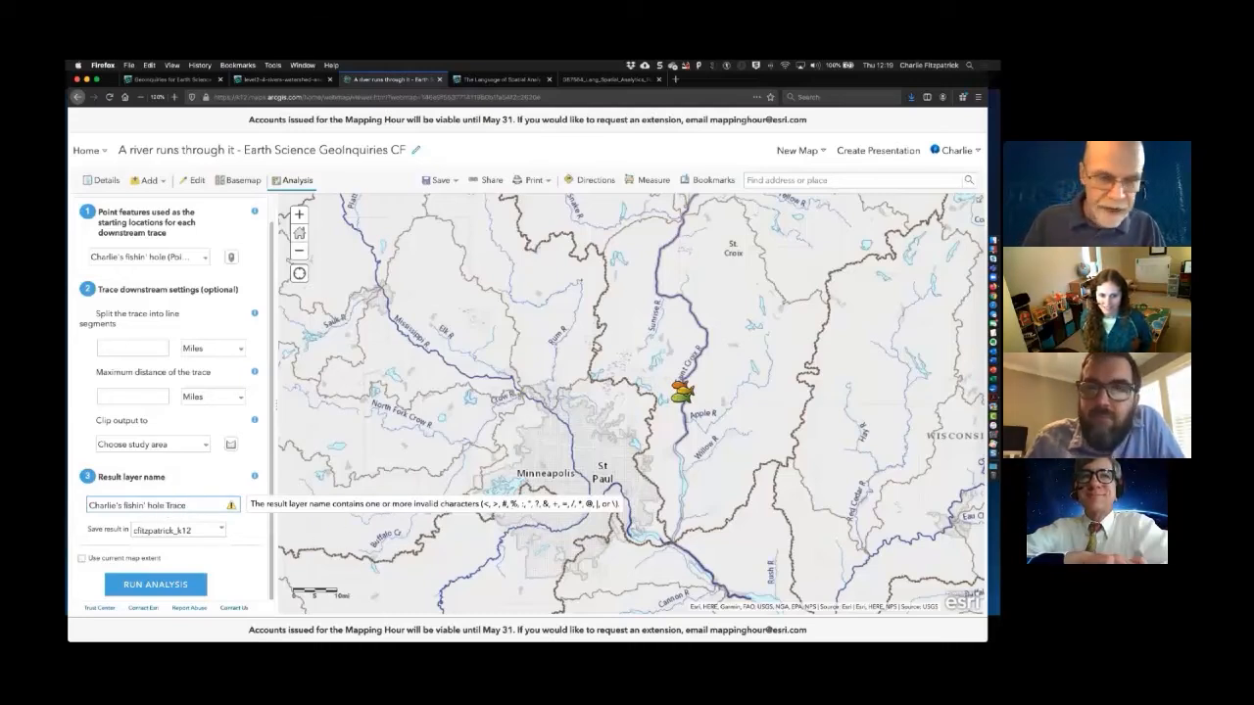
key(BackSpace)
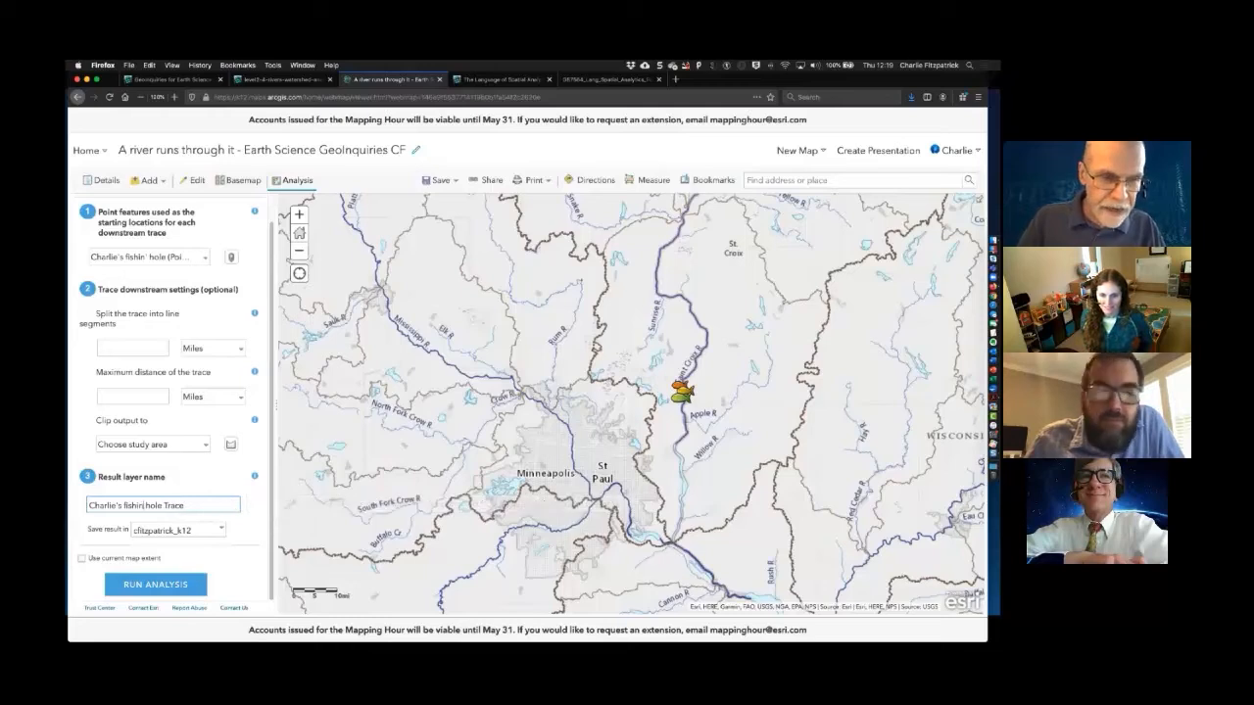
click(157, 585)
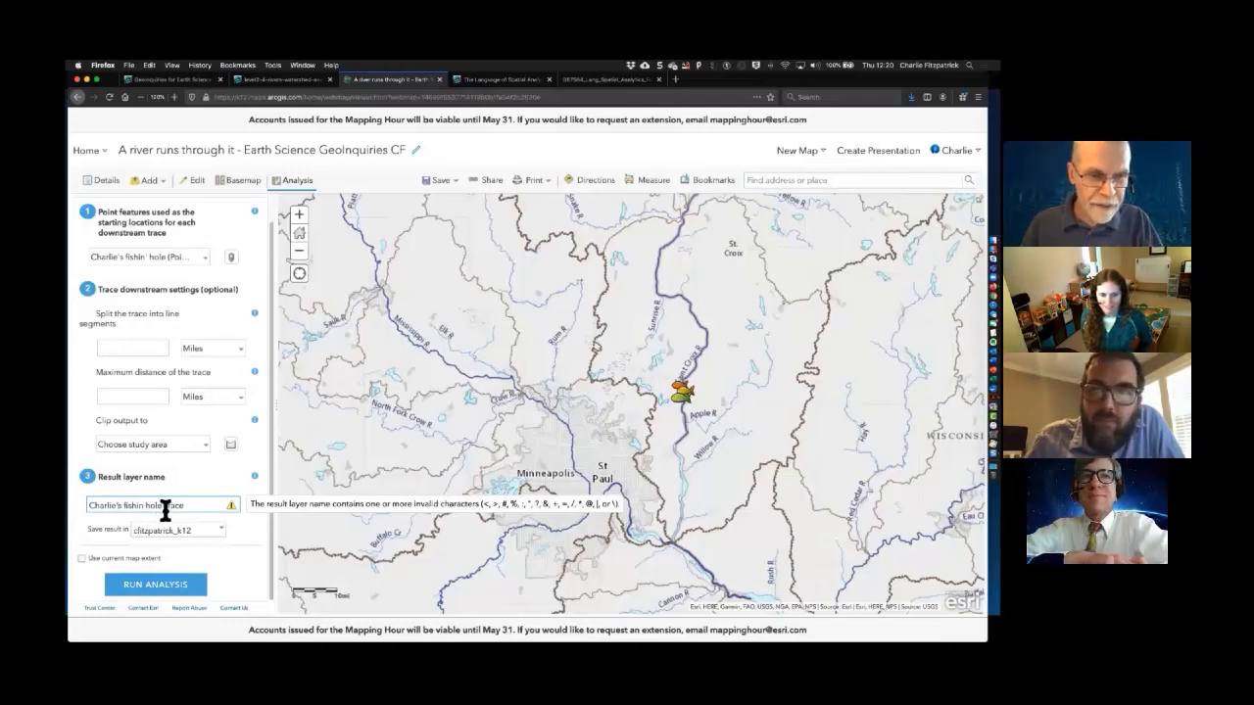
key(BackSpace)
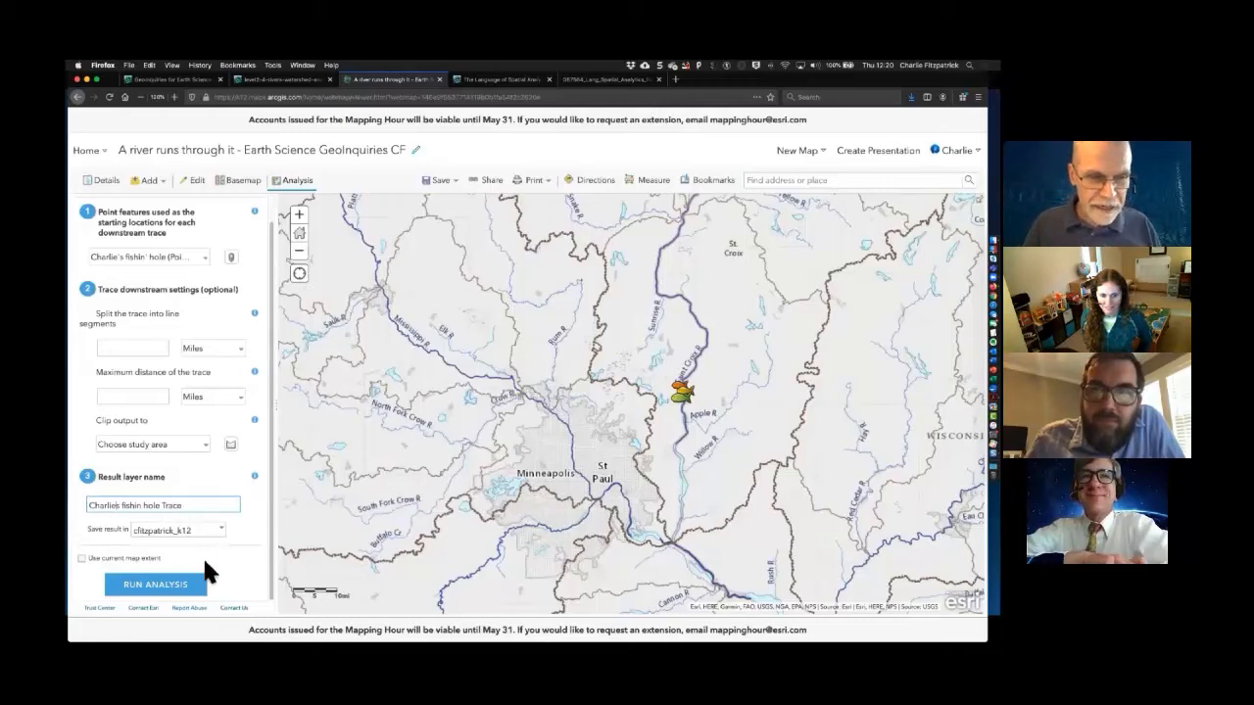
click(161, 586)
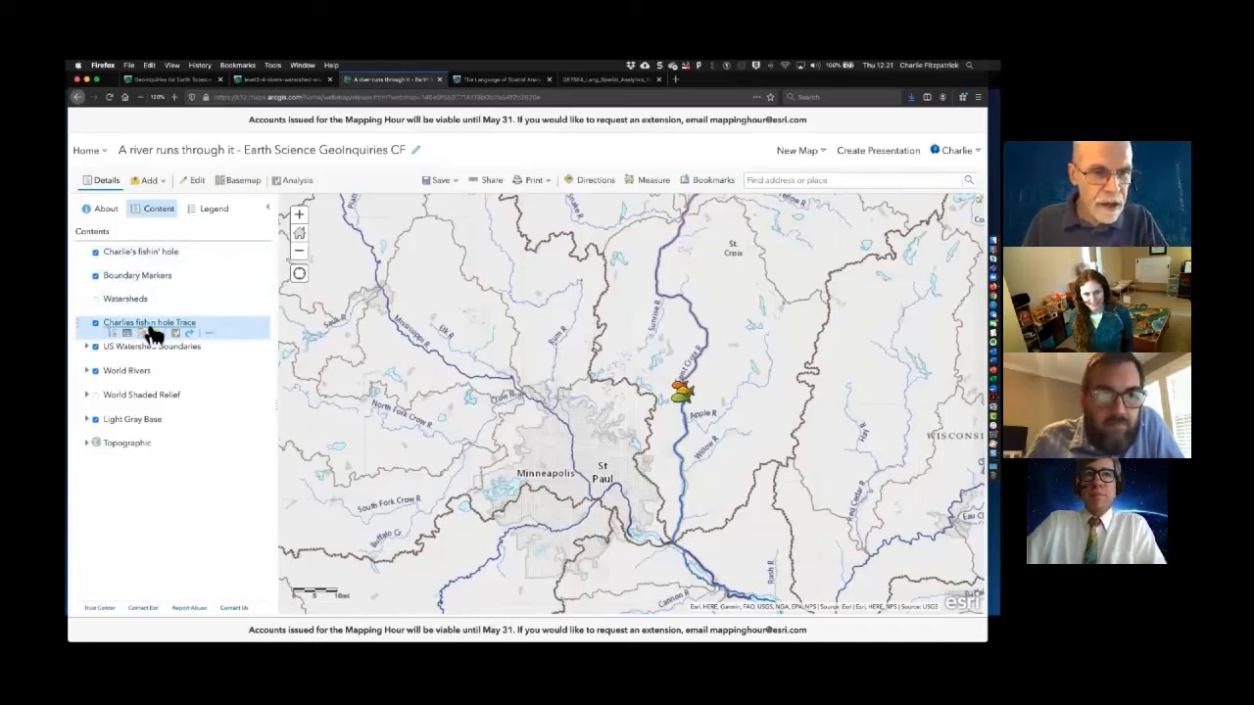
- Zoom to the downstream trace layer and examine its whole route from the fishing hole to the Gulf of Mexico
click(209, 334)
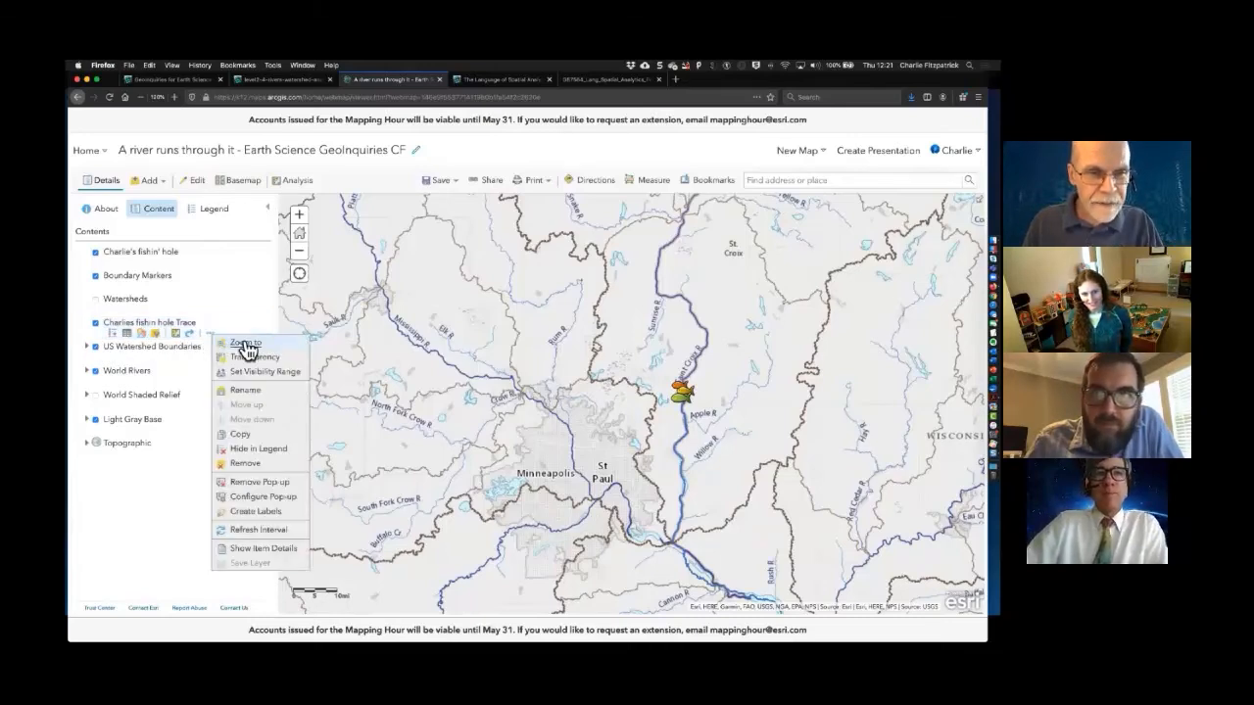
click(241, 343)
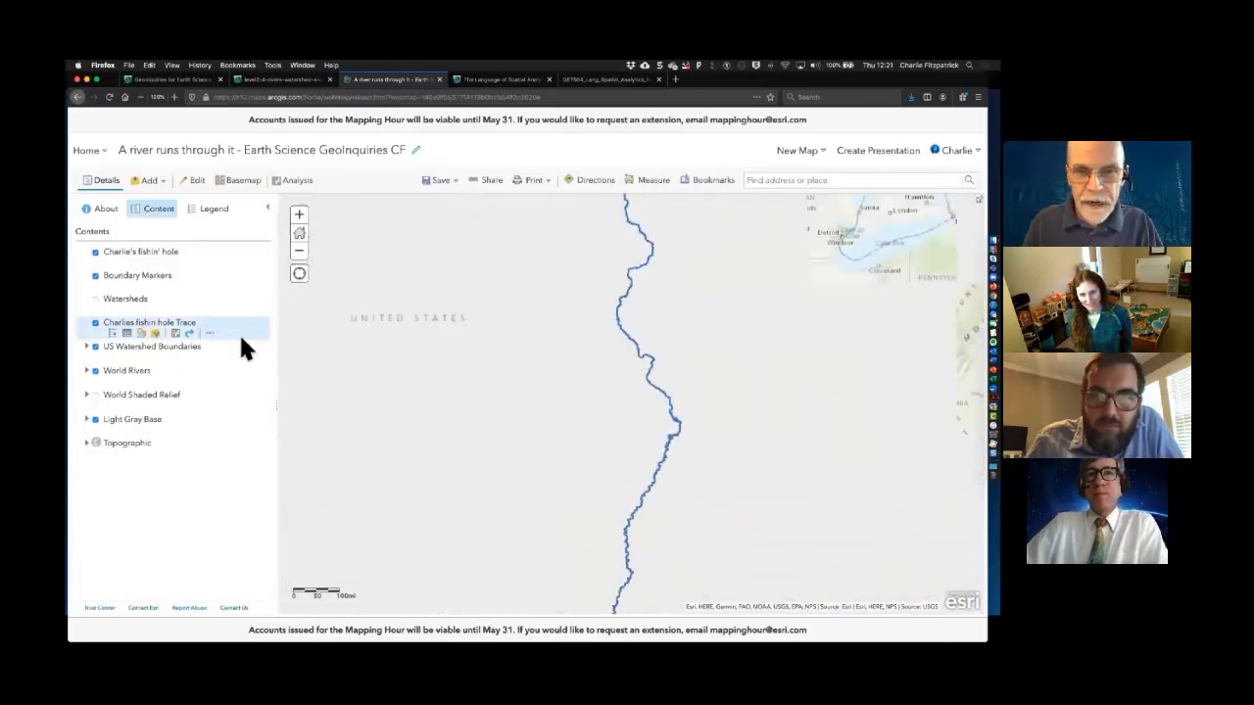
click(300, 253)
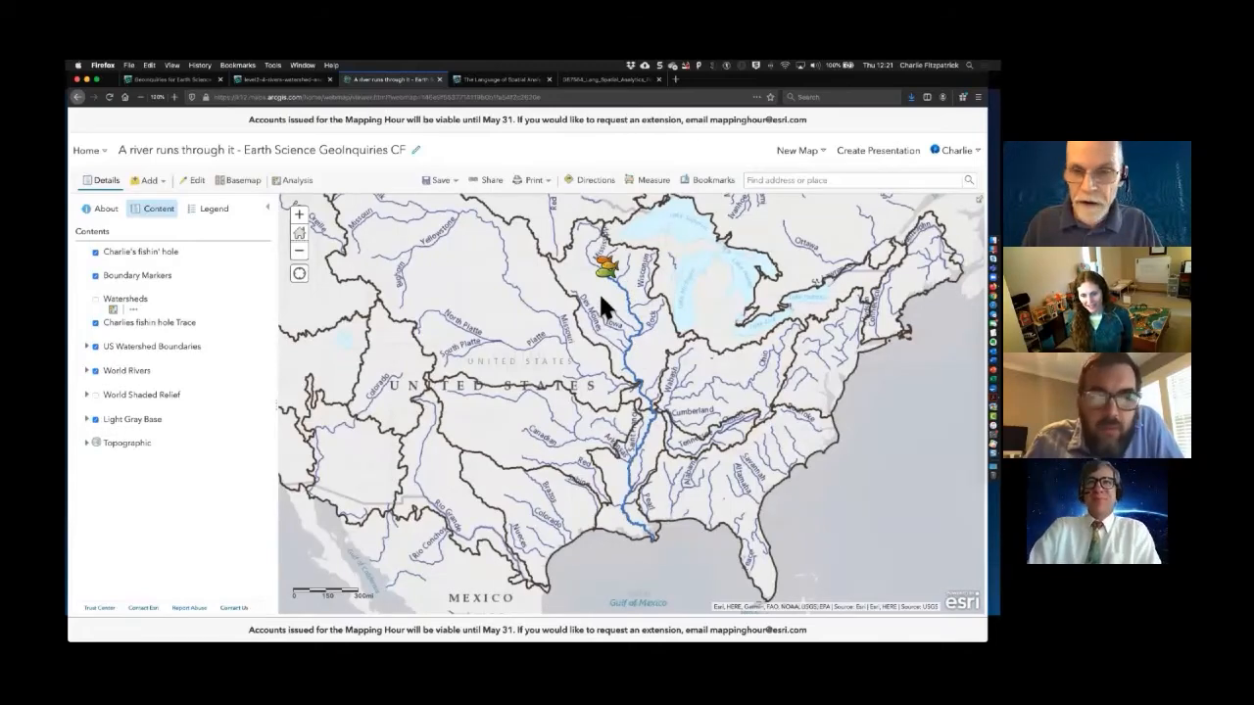
mouse_move(588, 287)
mouse_down()
mouse_move(630, 268)
mouse_move(641, 233)
mouse_up()
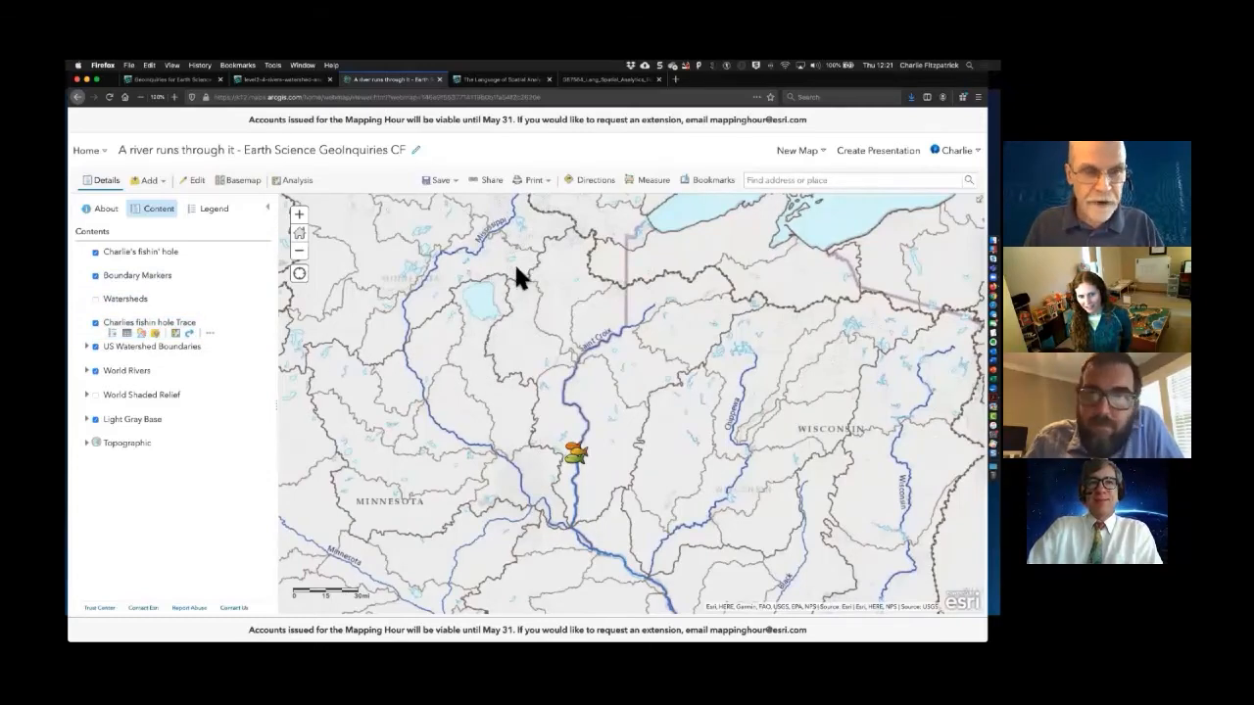
click(209, 334)
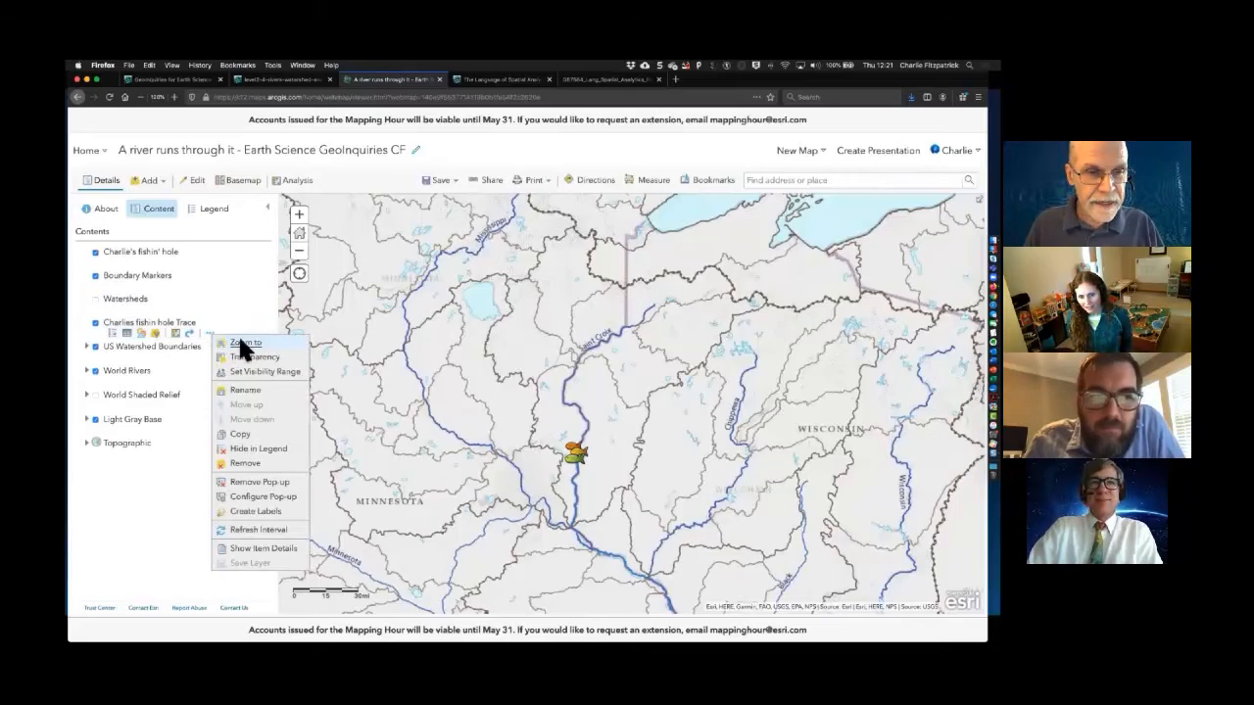
click(241, 342)
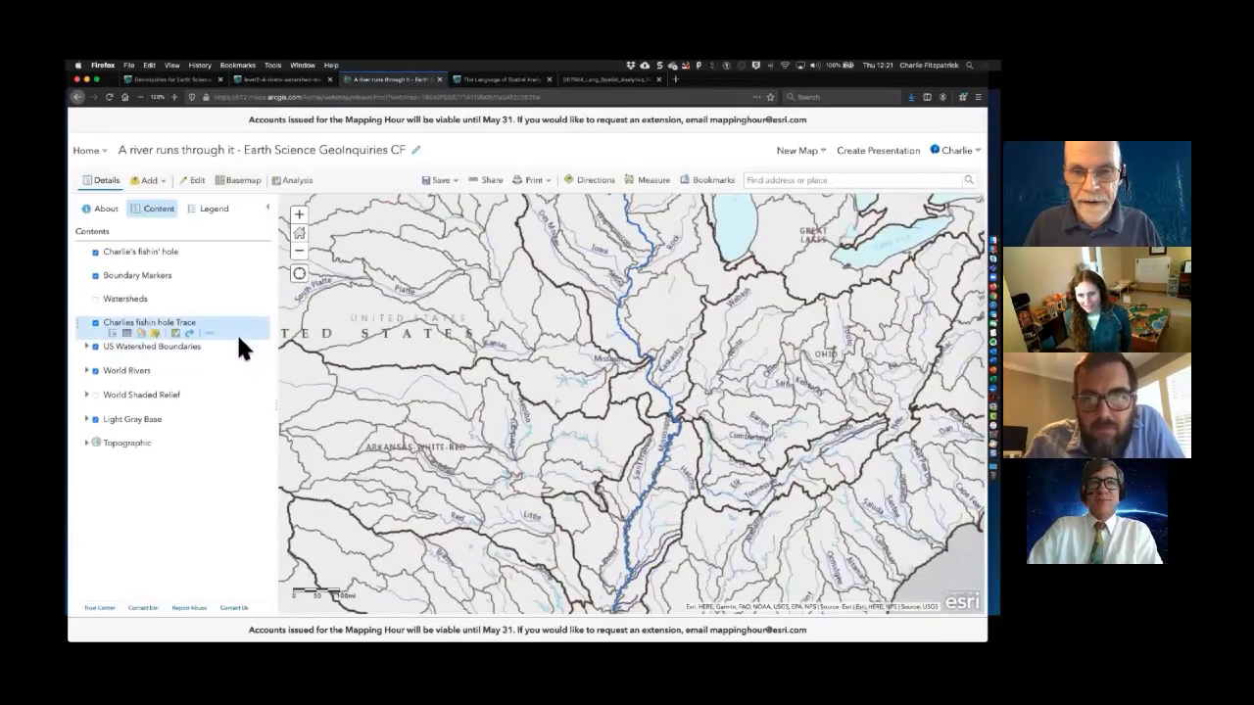
click(300, 253)
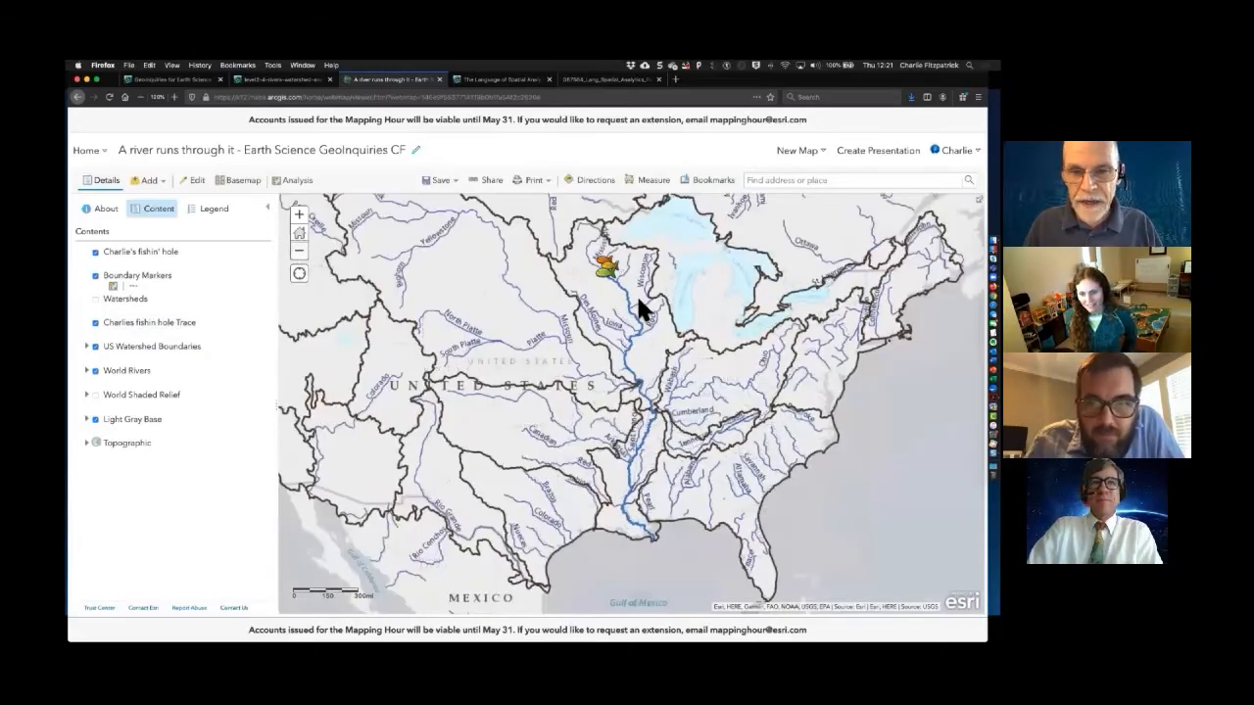
- Inspect the Upper Mississippi drainage region's attributes and compare the traced route with the US Watershed Boundaries layer shown and hidden
click(610, 304)
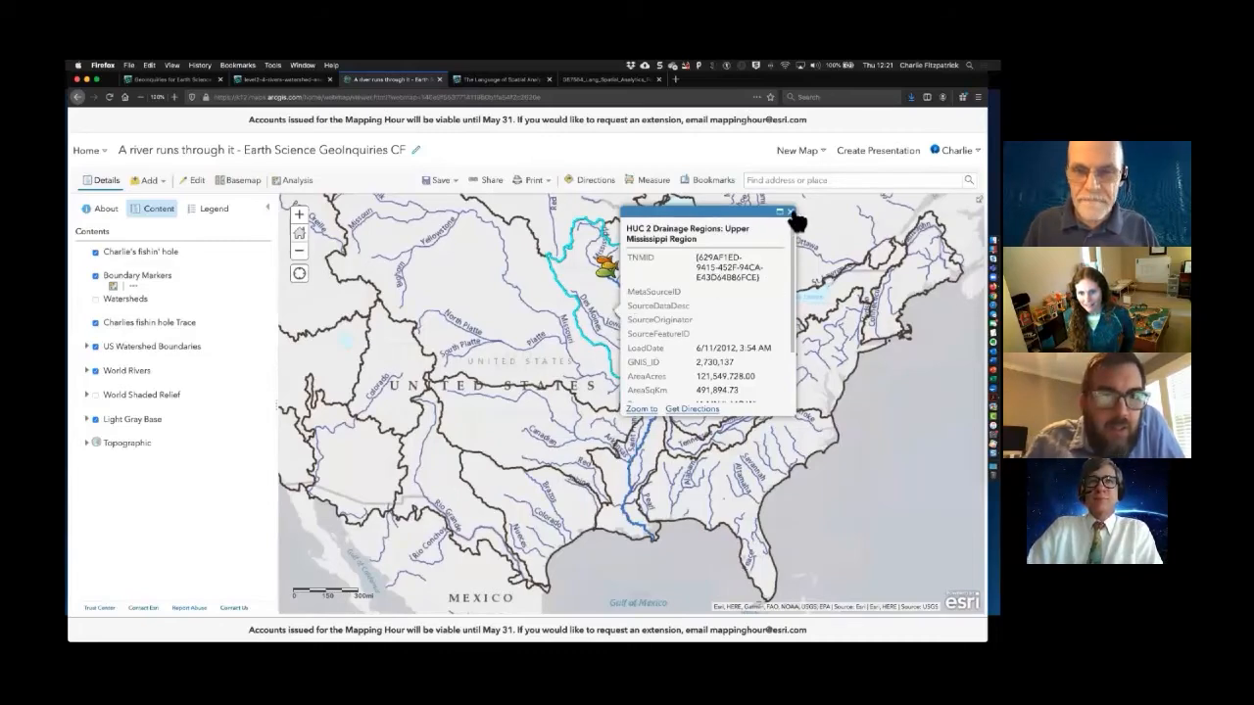
drag(794, 256, 793, 262)
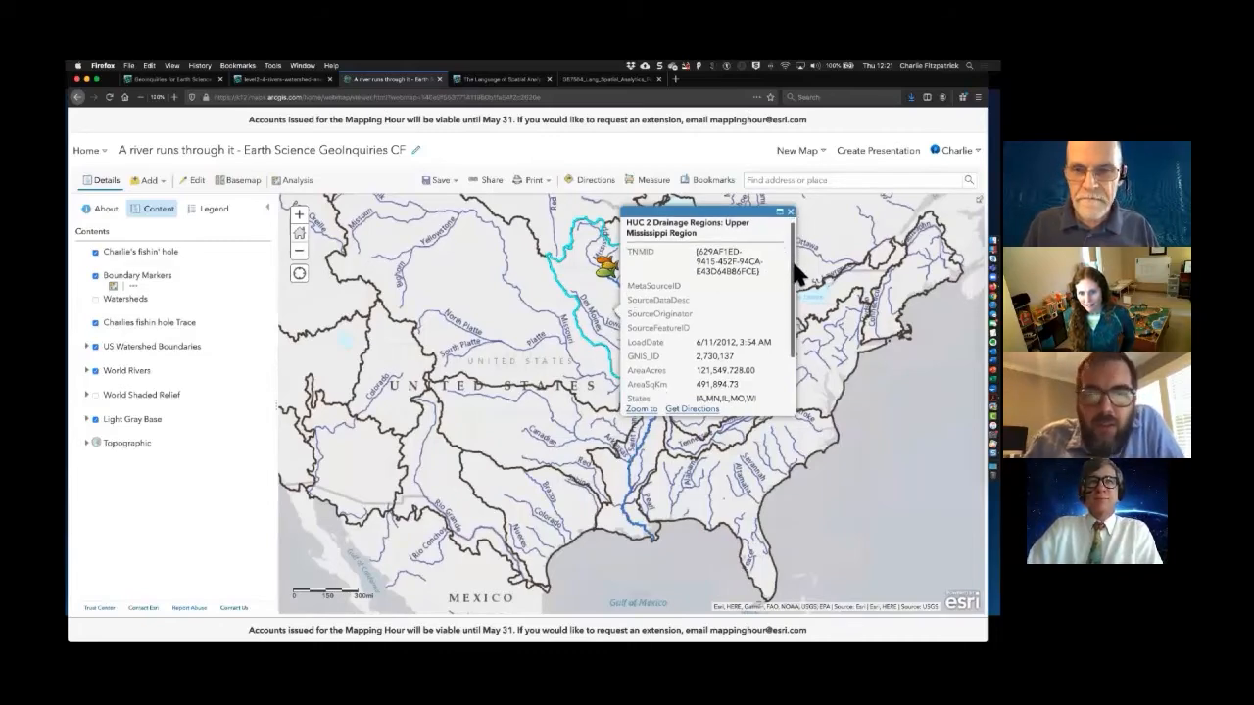
click(95, 347)
click(95, 347)
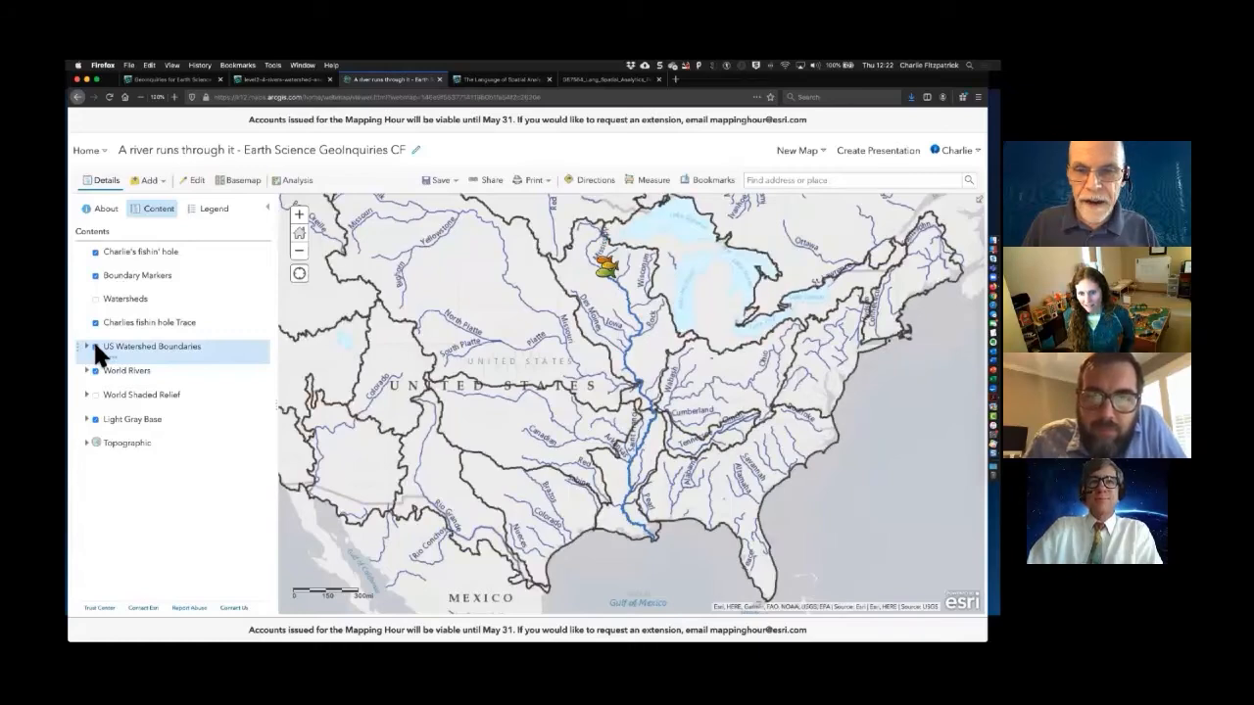
click(95, 347)
click(95, 346)
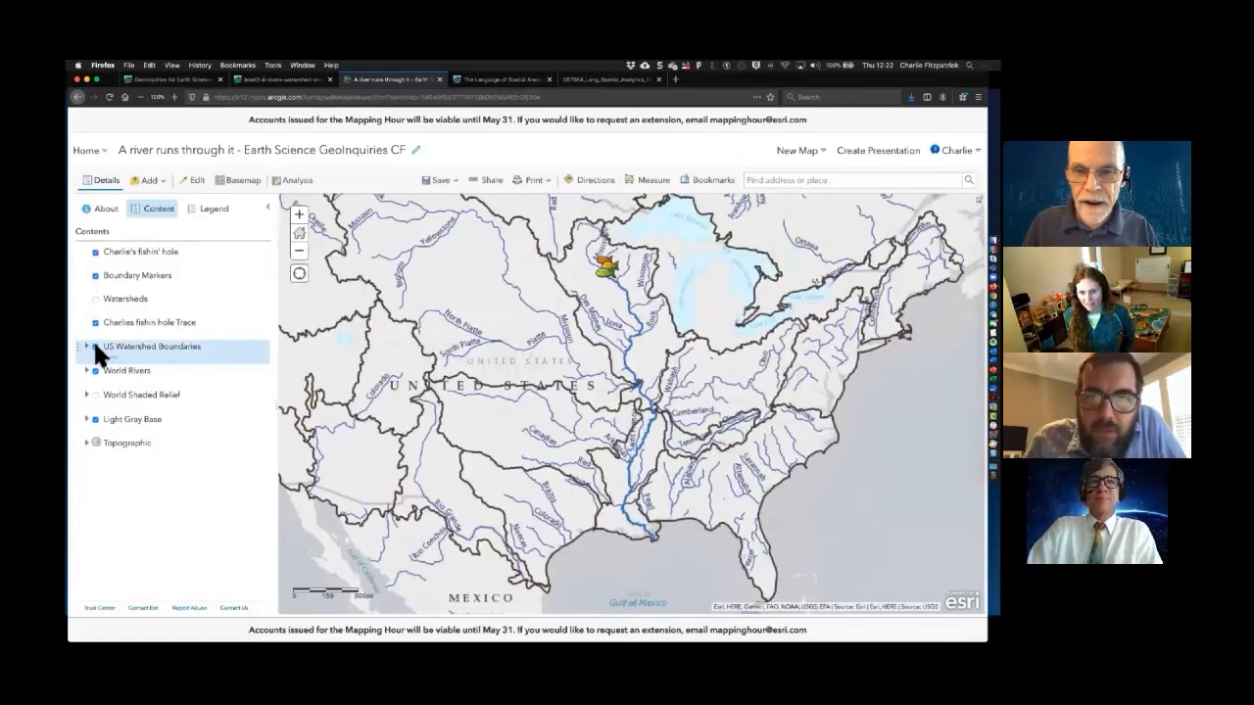
click(95, 347)
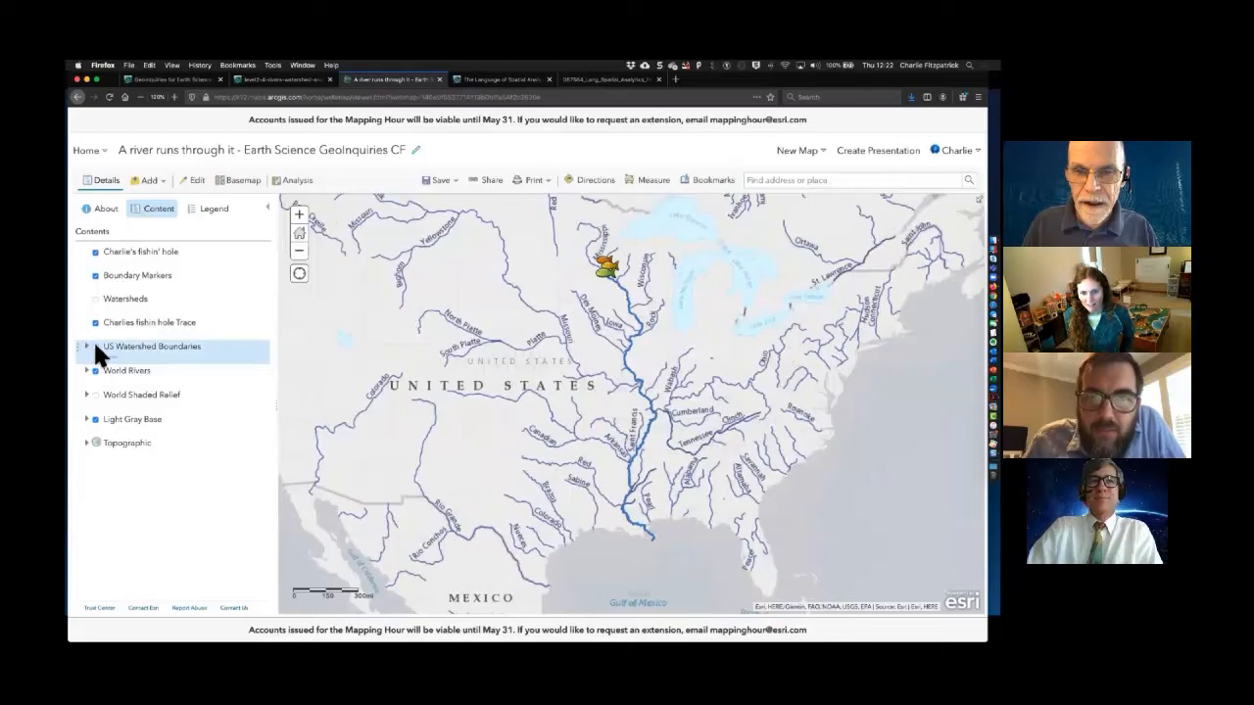
click(95, 346)
click(95, 347)
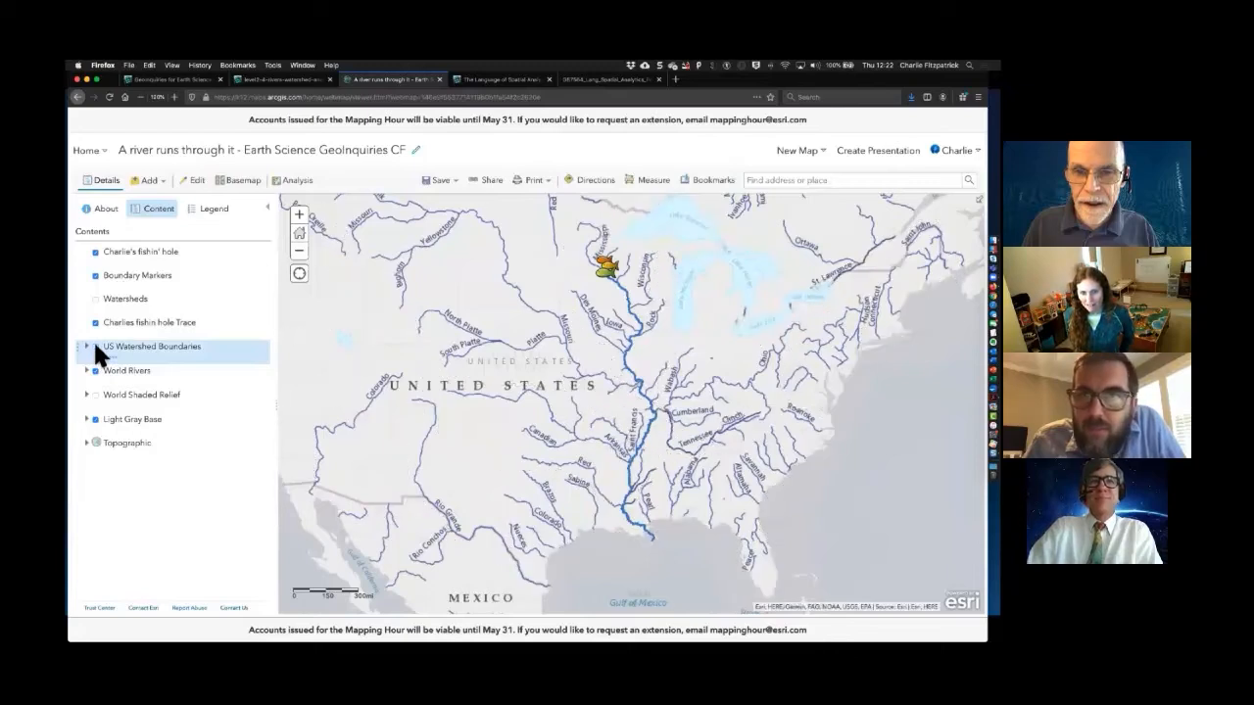
click(96, 347)
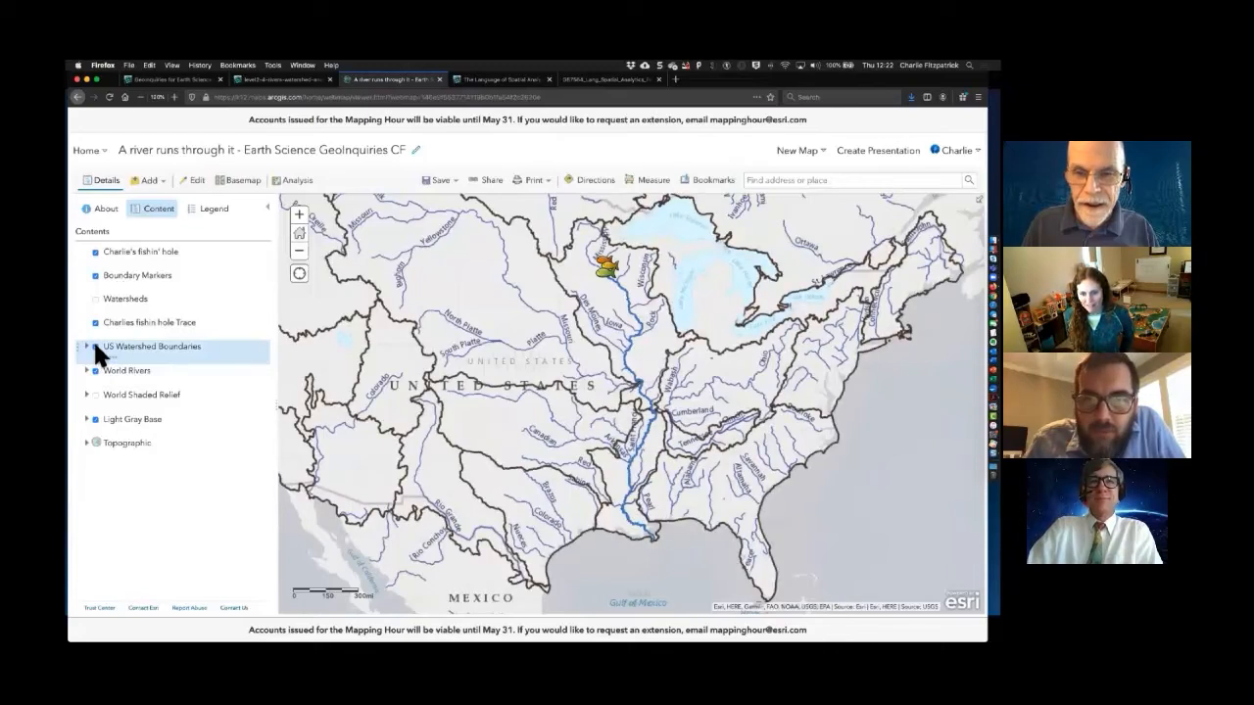
click(95, 346)
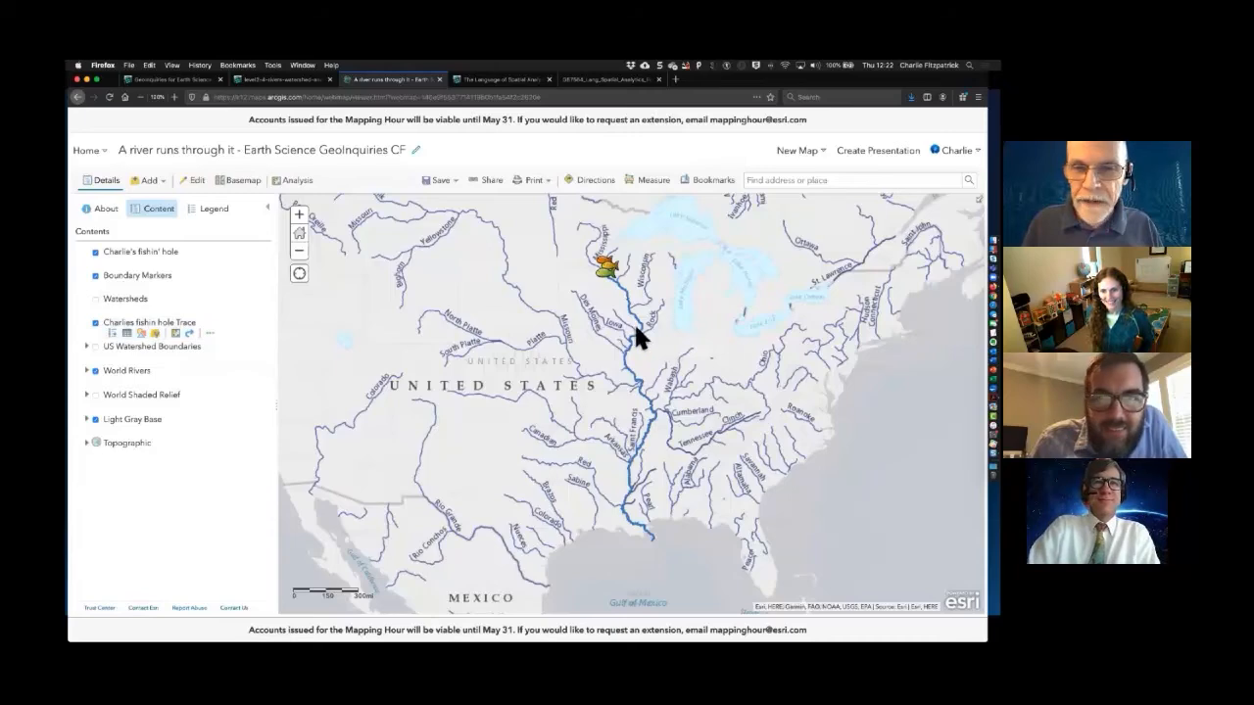
- Compare the rivers around the fishing hole in Minnesota and Wisconsin with US Watershed Boundaries hidden and shown, leaving the layer on
drag(664, 339, 555, 201)
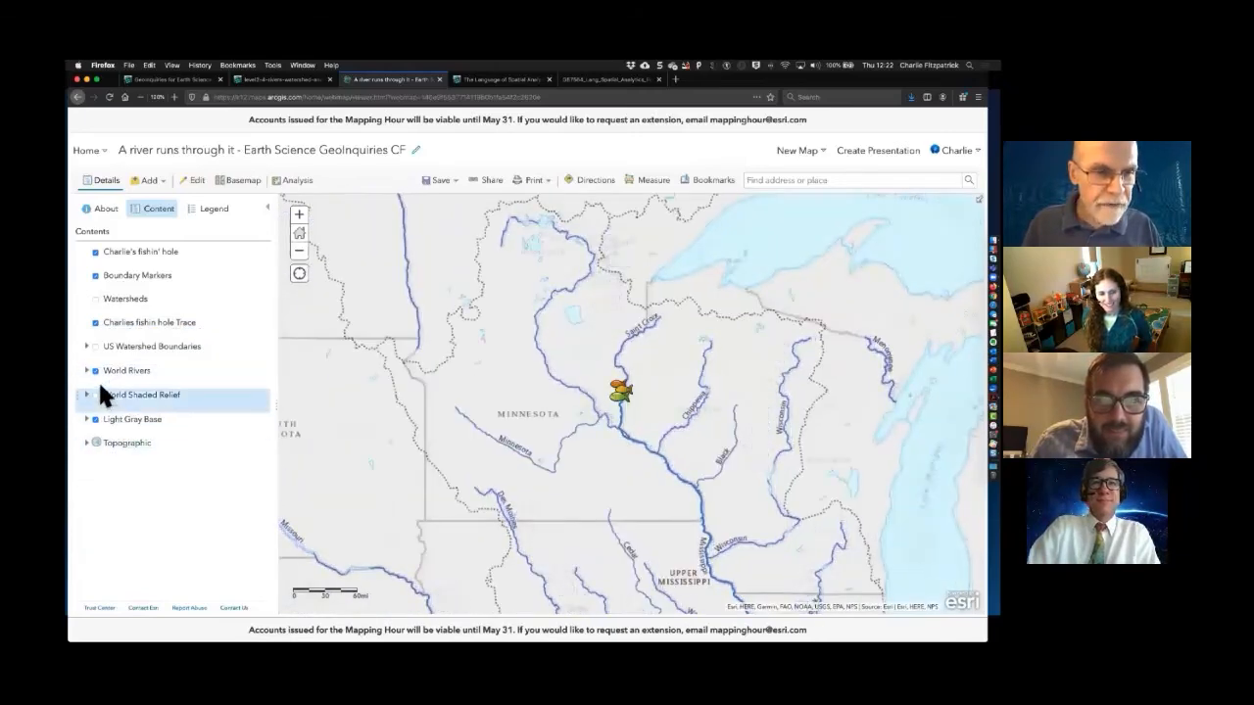
click(96, 346)
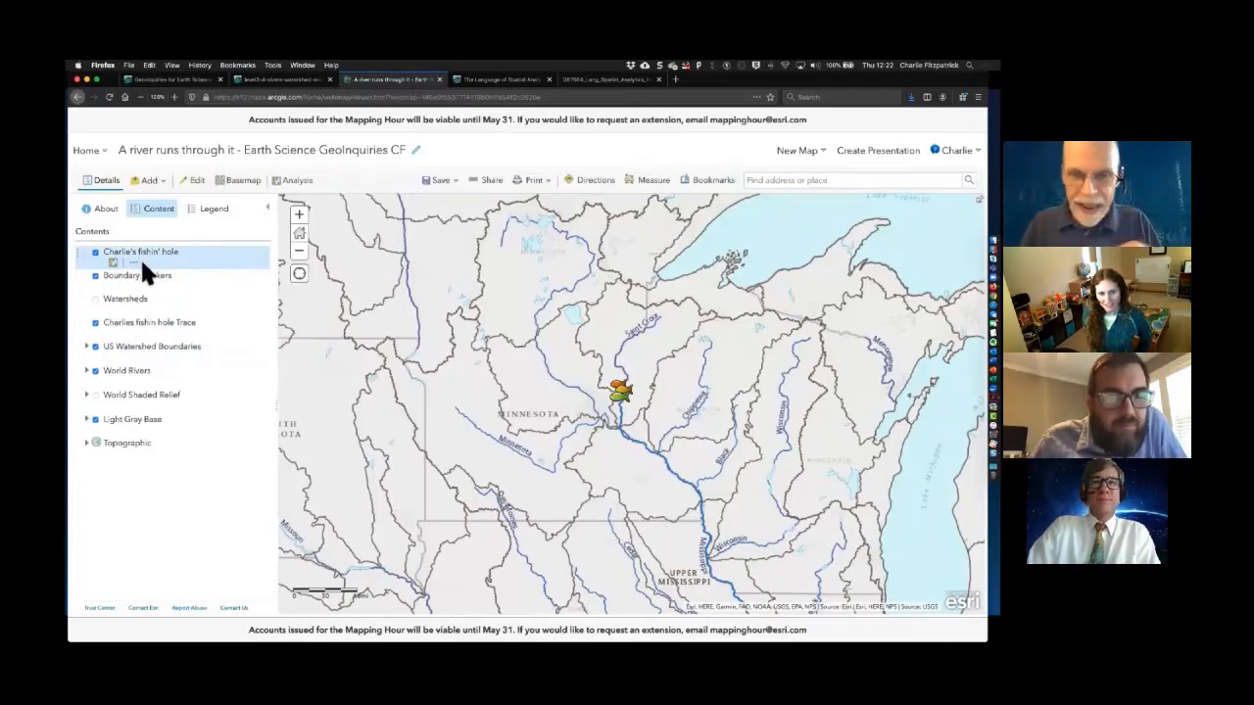
click(96, 348)
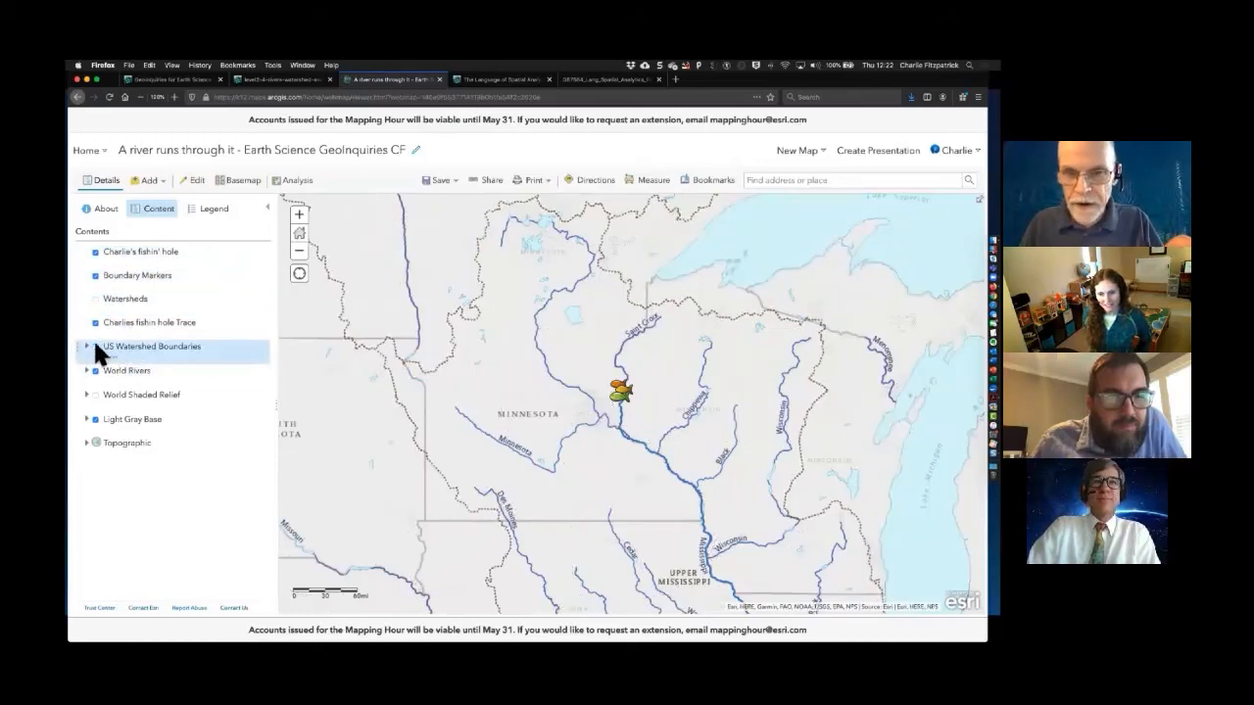
click(96, 348)
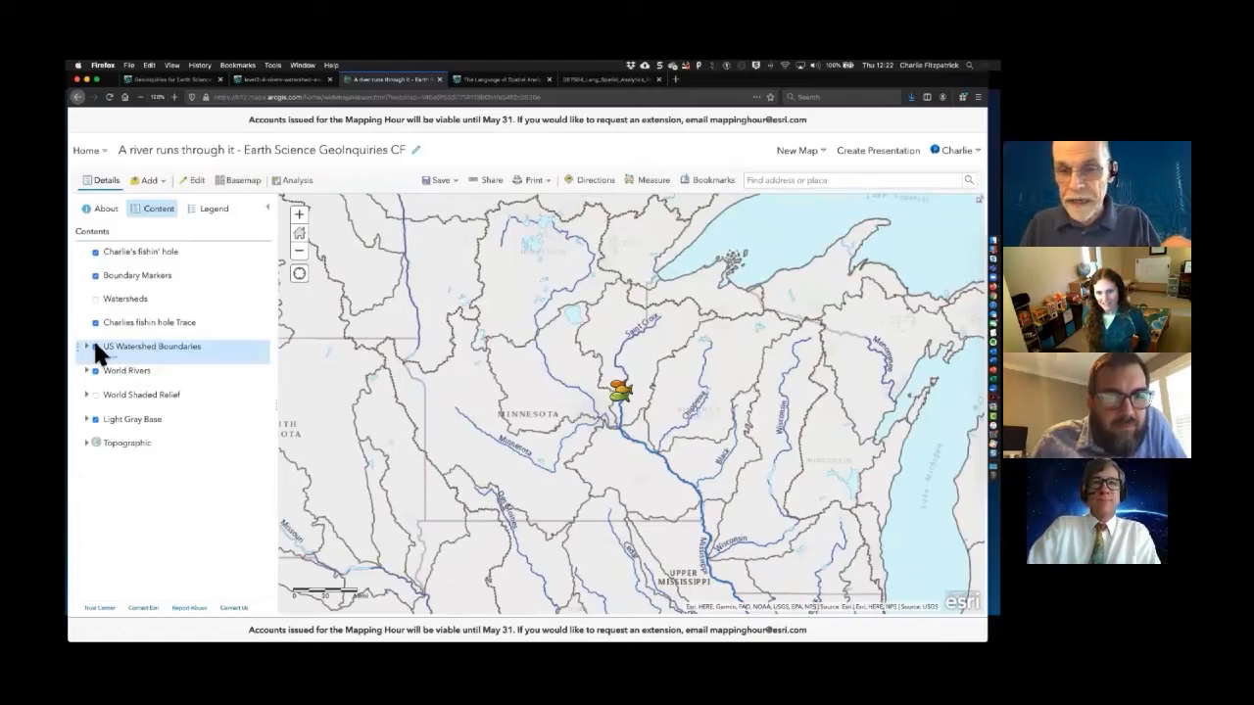
click(96, 348)
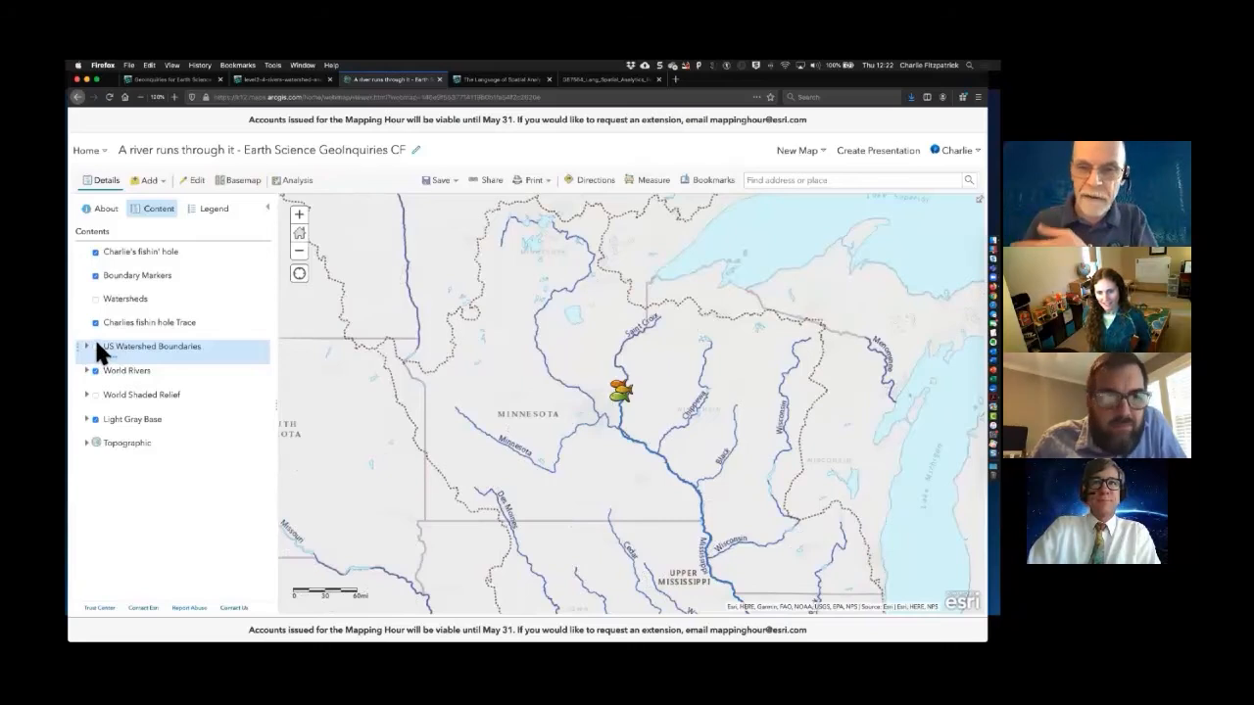
click(96, 346)
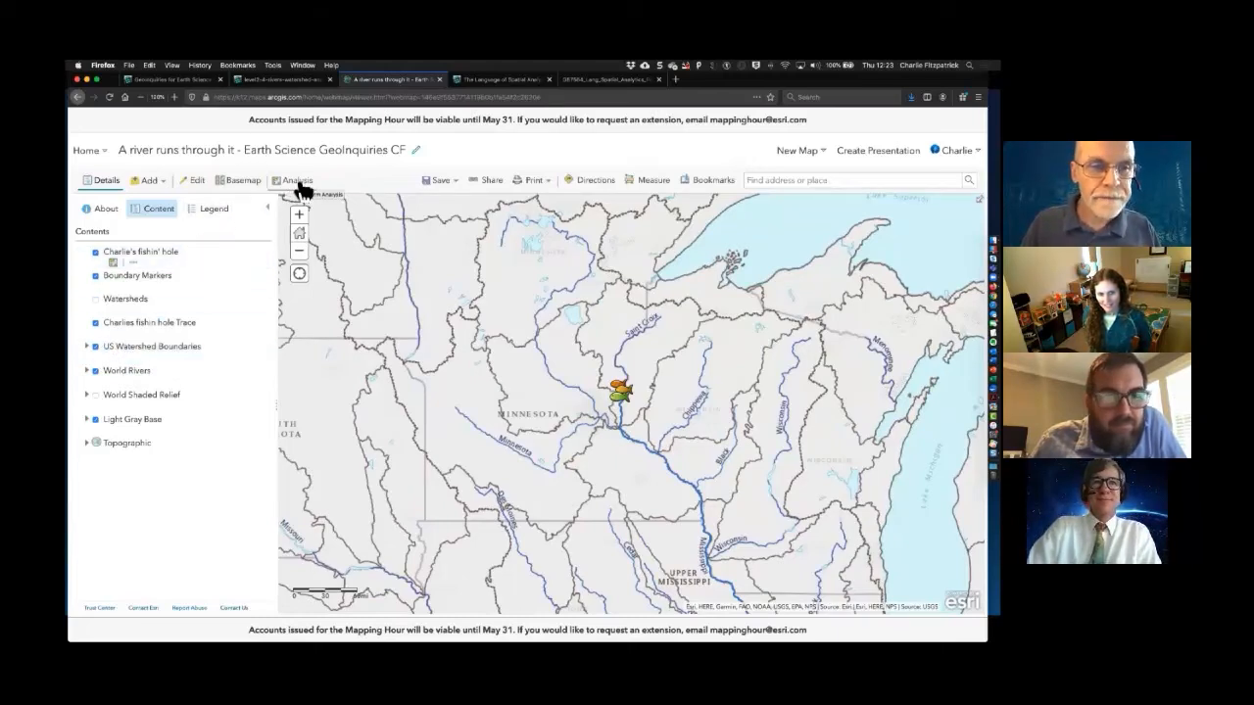
- Read the Create Watersheds description among the Find Locations analysis tools and open that tool for the fishing hole point
click(114, 265)
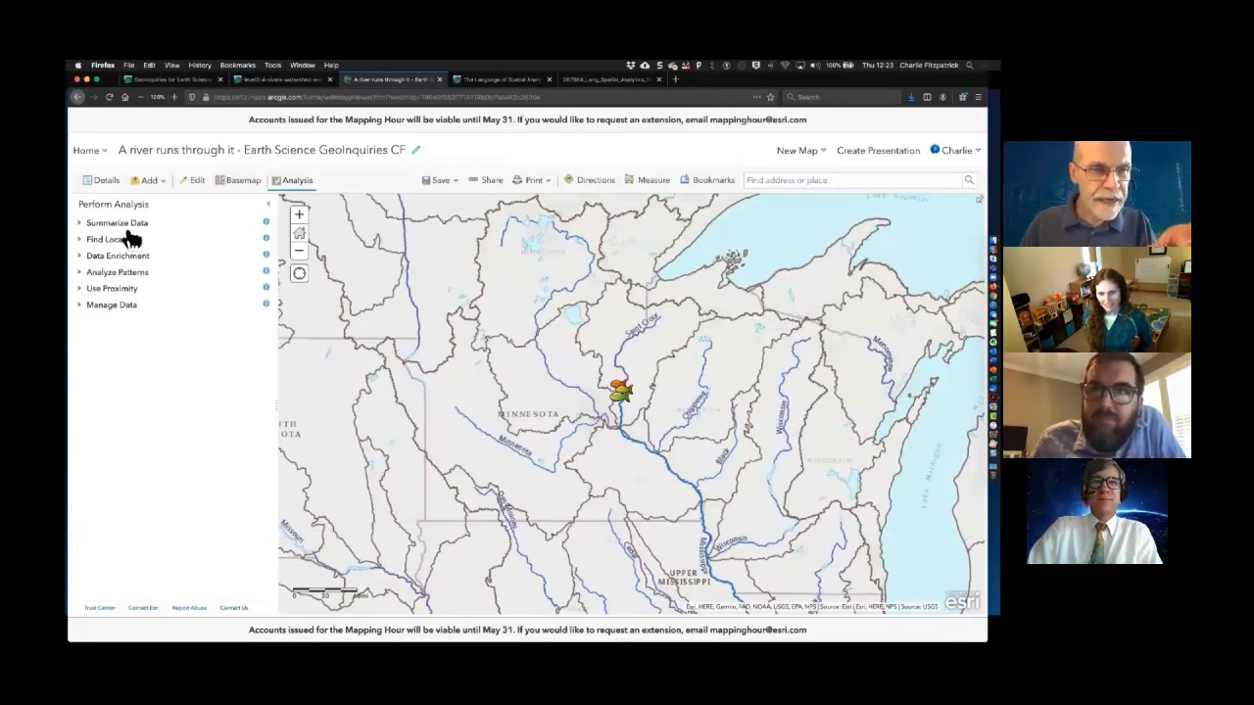
click(125, 241)
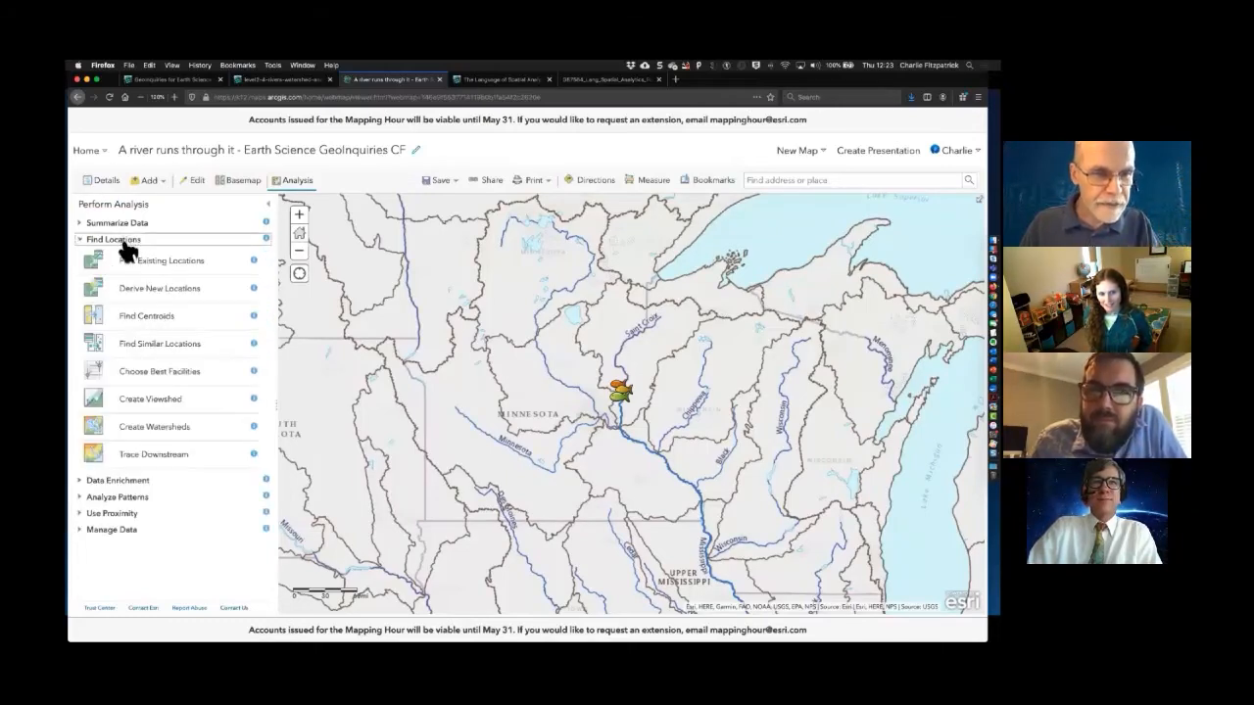
click(255, 427)
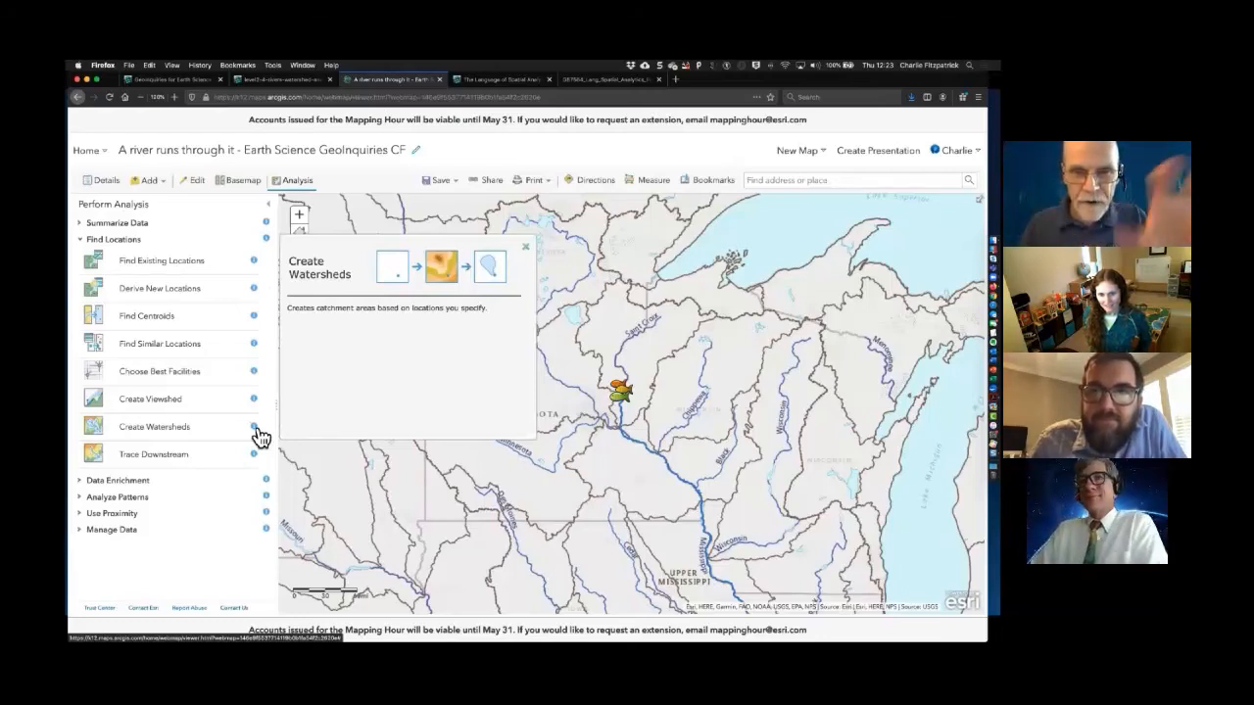
click(172, 432)
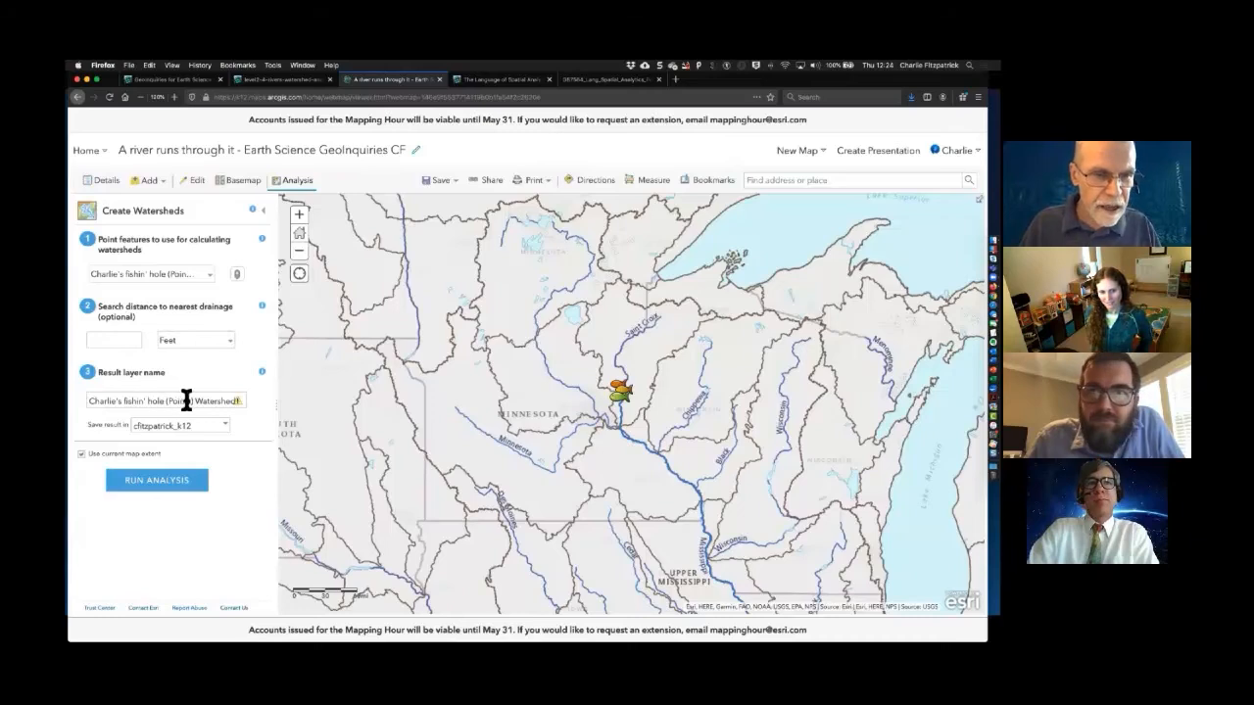
- Remove "fishin' hole (Points)" and the apostrophe from the watershed result layer name, and turn off the current map extent limit
drag(195, 400, 126, 402)
key(BackSpace)
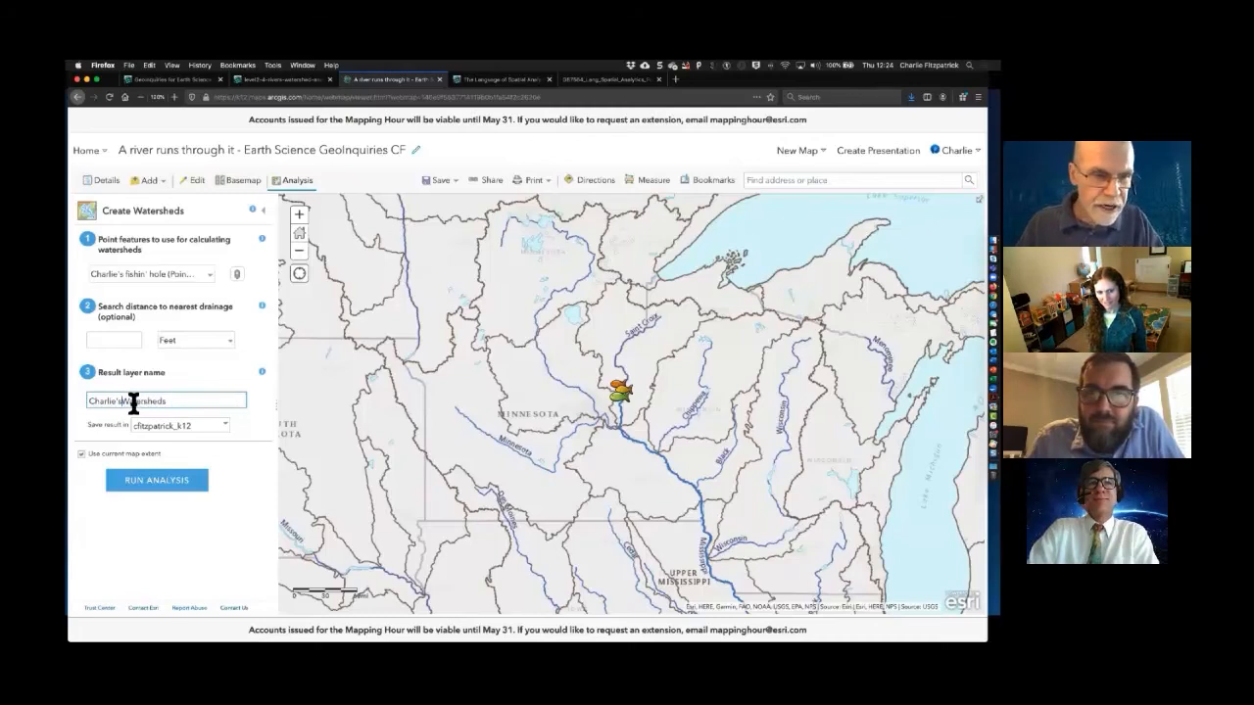
key(BackSpace)
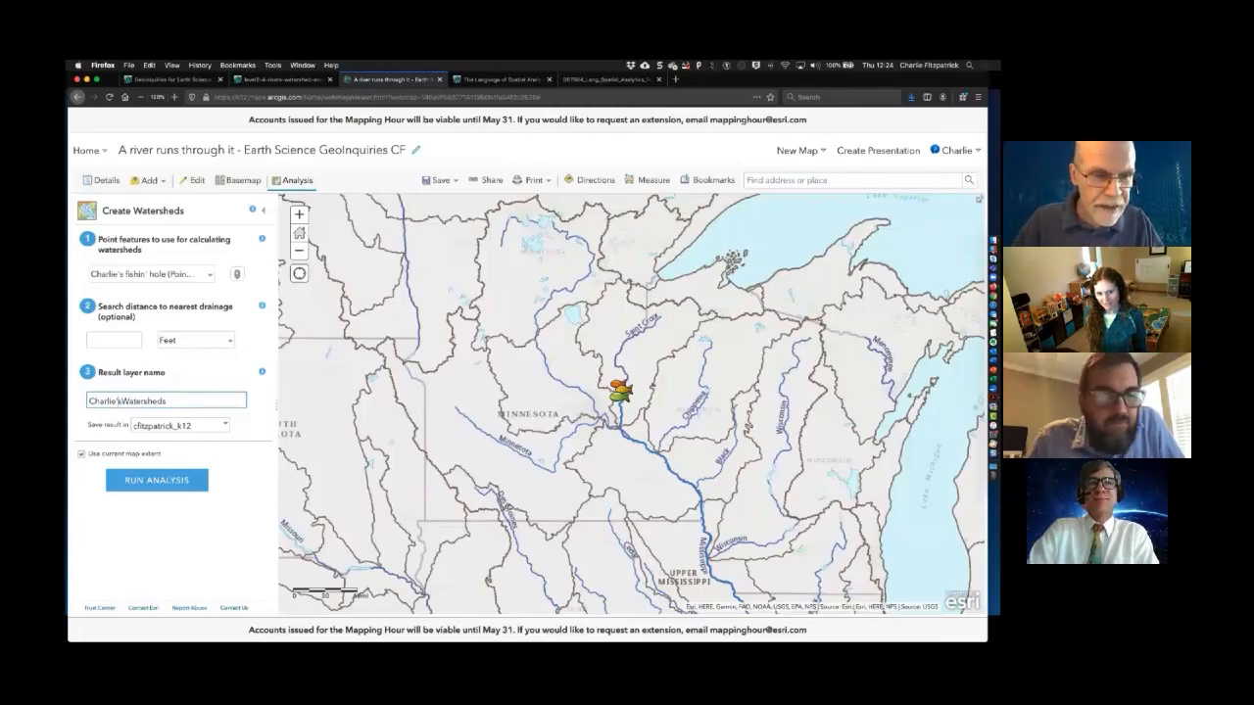
key(Left)
key(BackSpace)
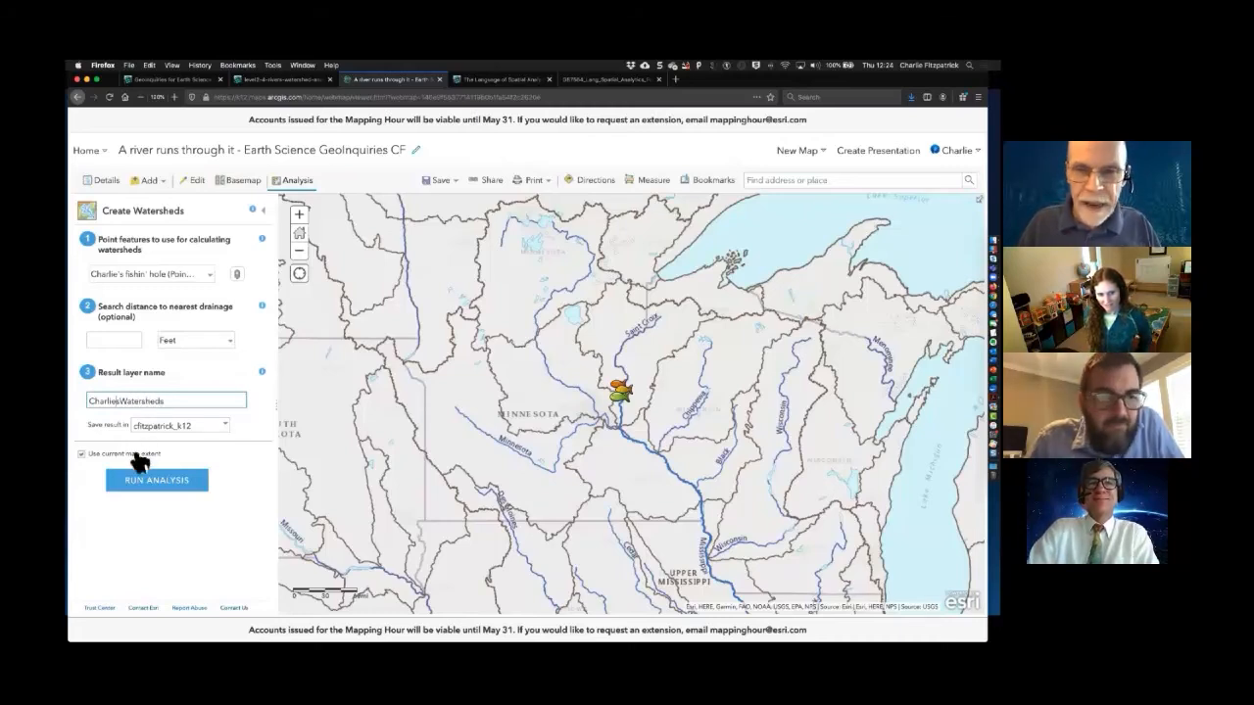
click(81, 454)
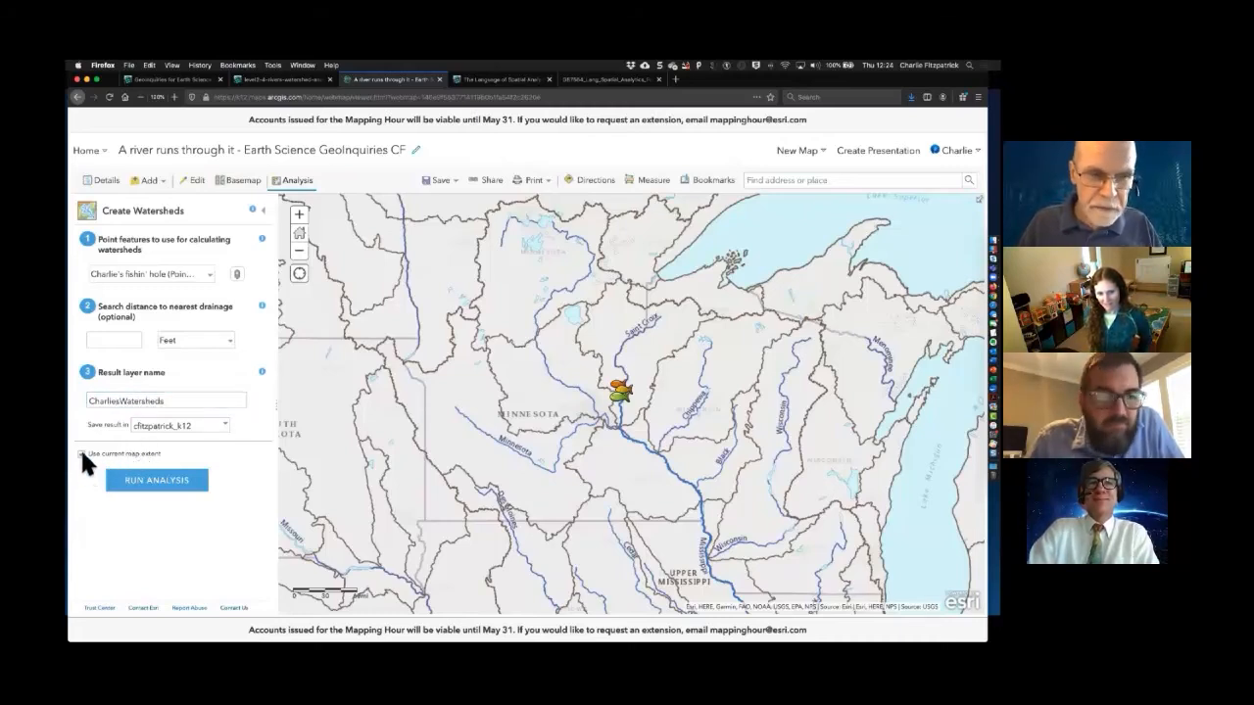
- Run the Create Watersheds analysis and compare the map with the resulting watershed layer hidden and shown, leaving the layer on
click(173, 480)
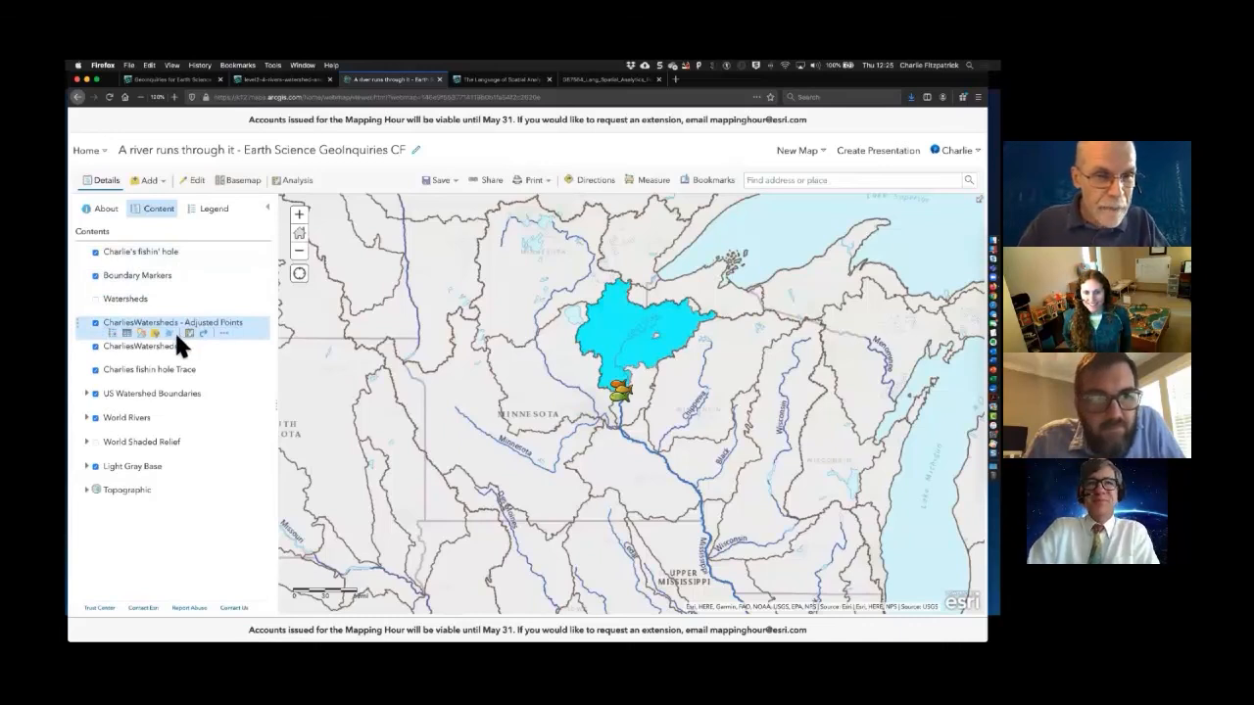
click(95, 347)
click(95, 347)
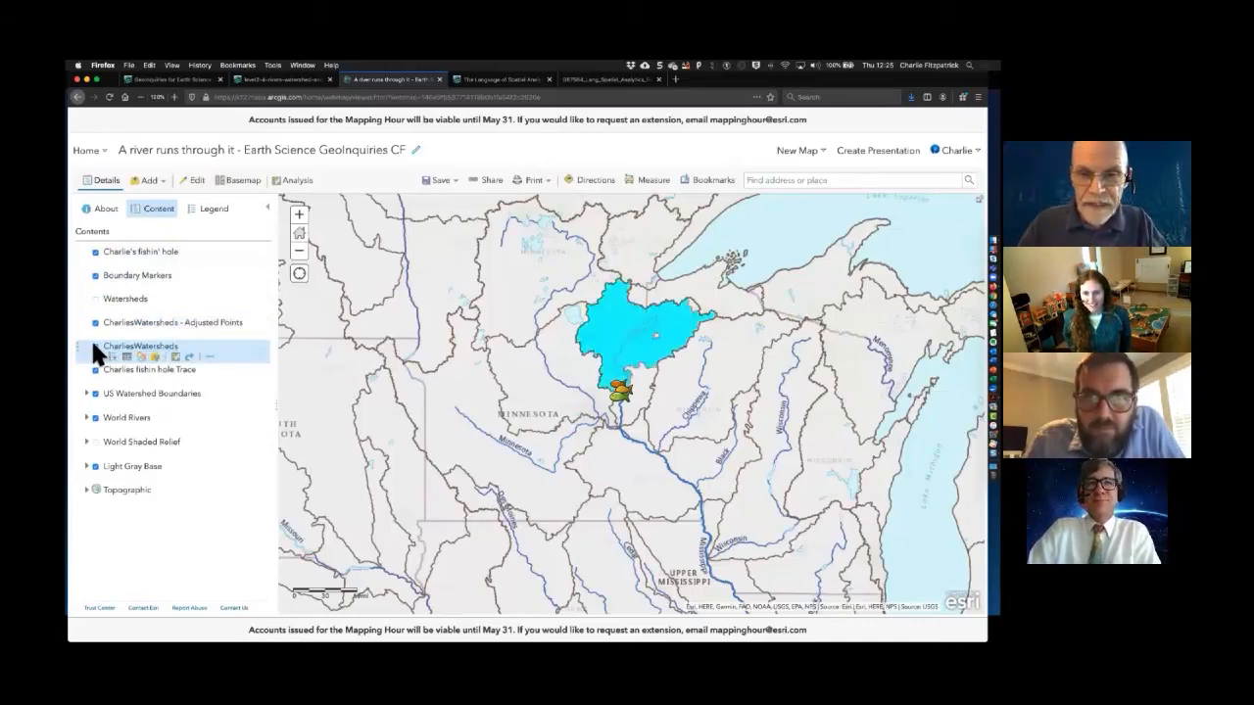
click(93, 344)
click(93, 344)
click(93, 345)
click(94, 346)
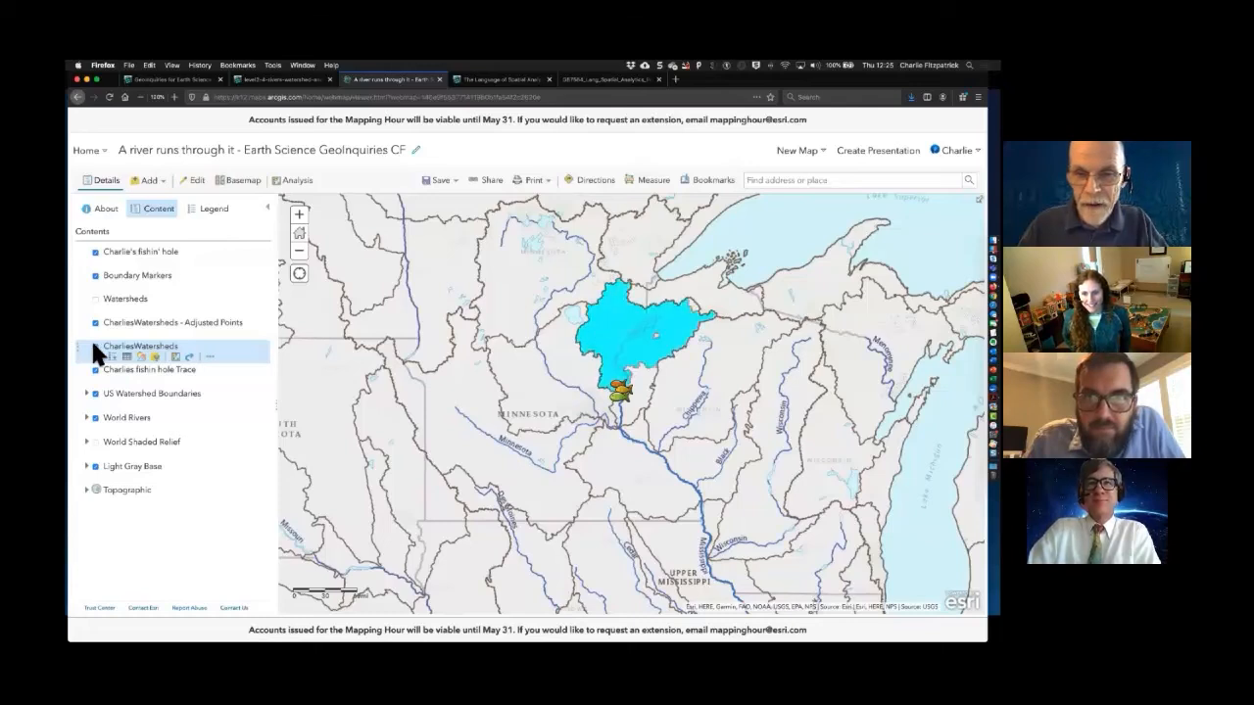
- Inspect the new watershed's attributes and examine the enclosed gap inside it around Birch Island Lake up close and in regional context
click(609, 338)
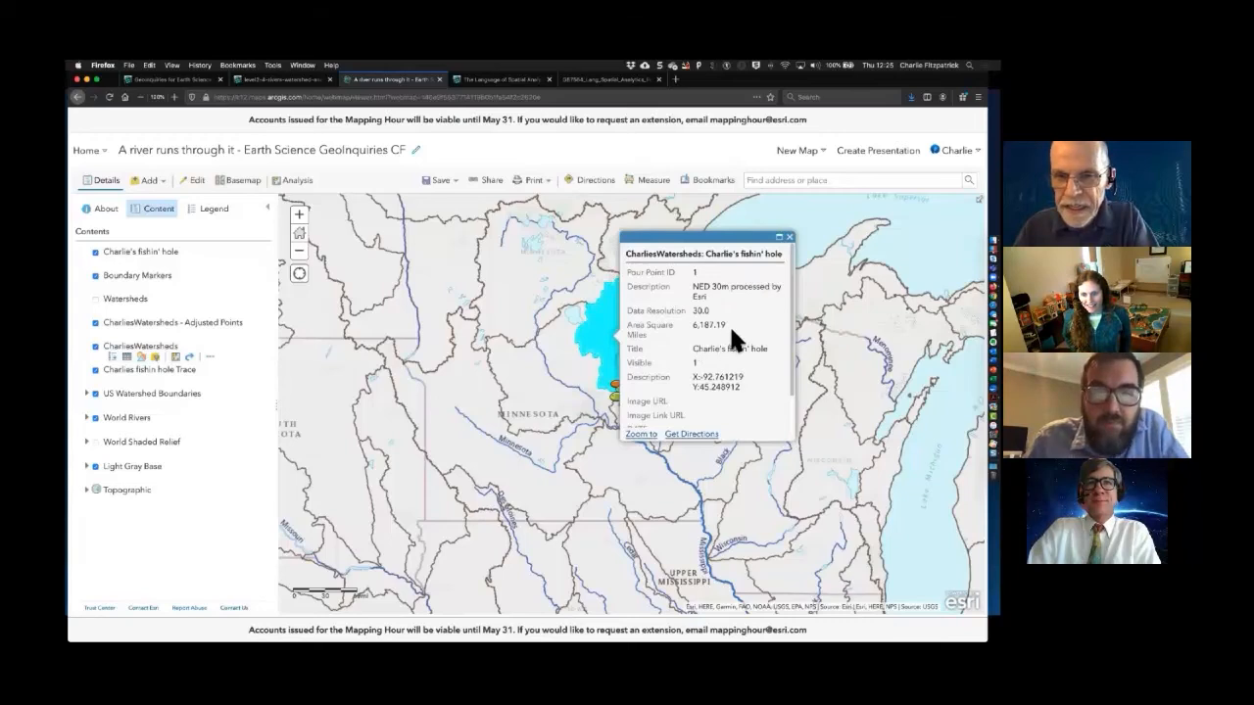
click(788, 237)
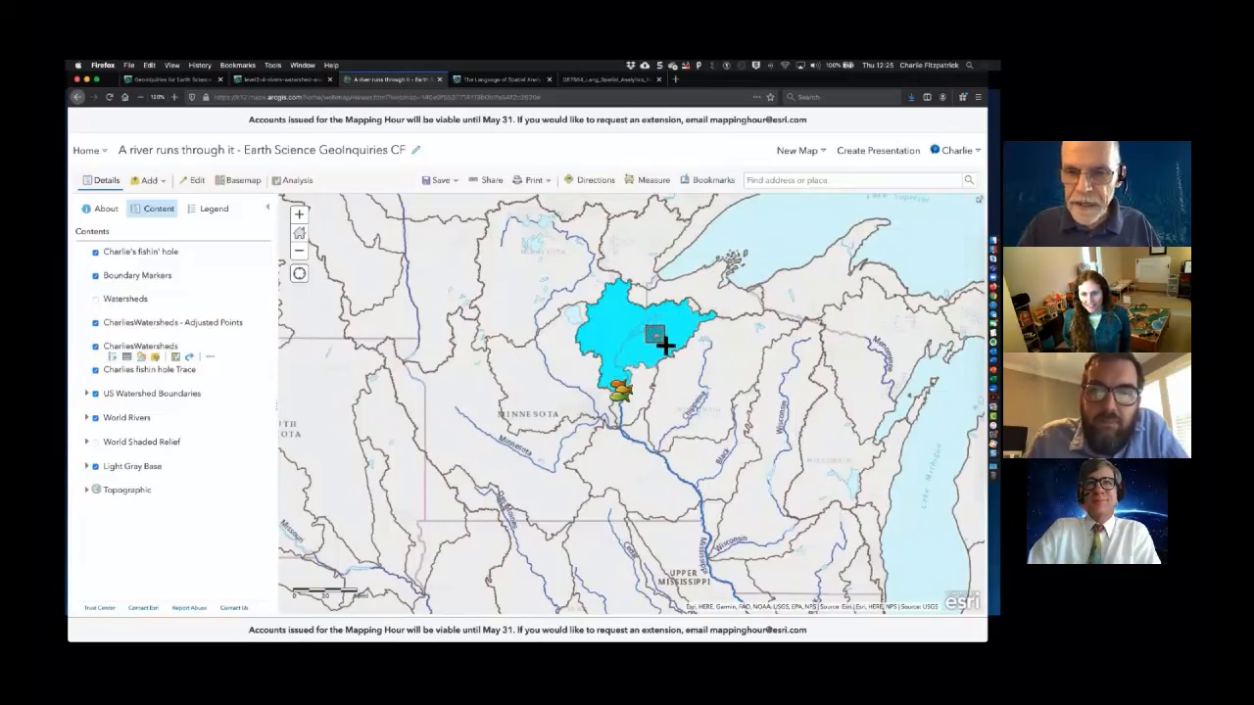
scroll(659, 338, up, 10)
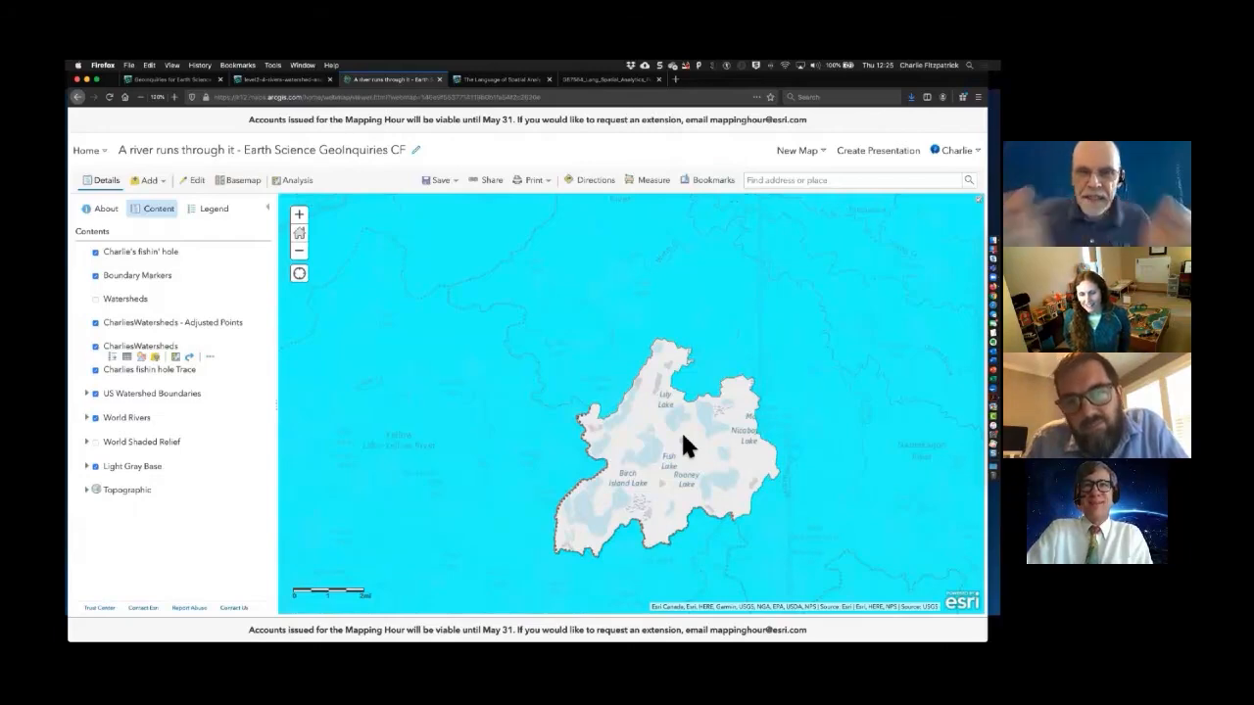
click(299, 252)
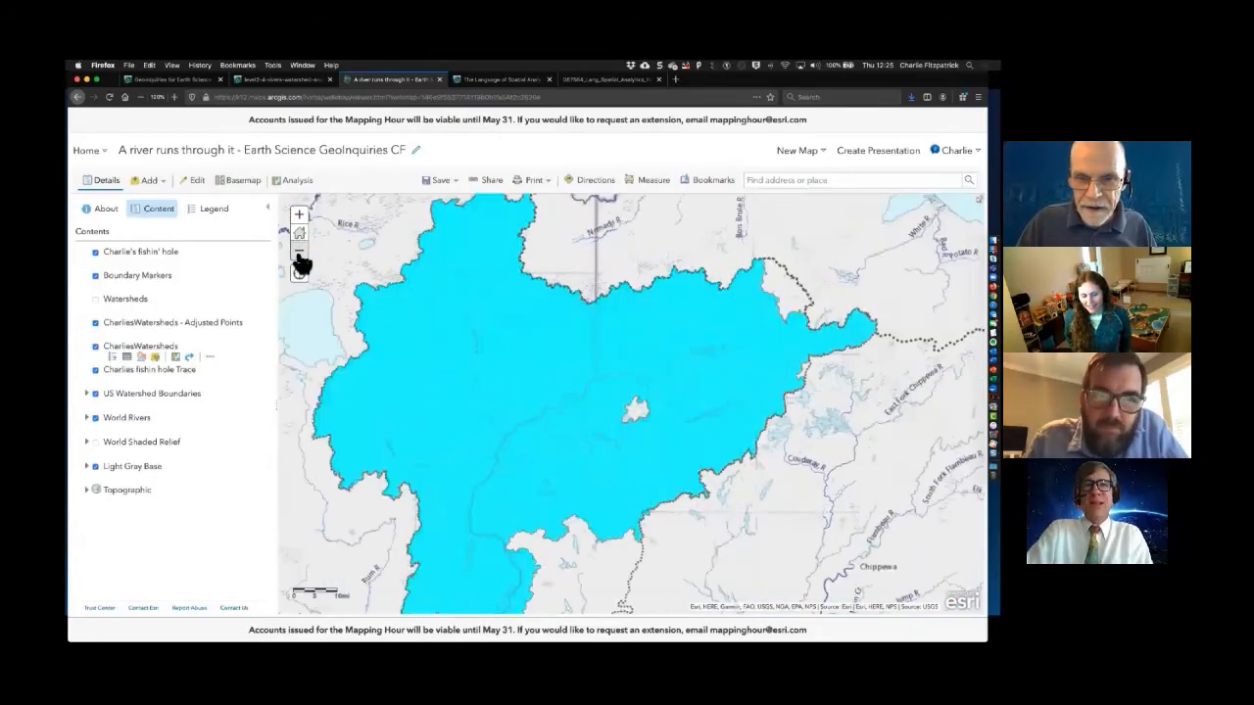
click(300, 255)
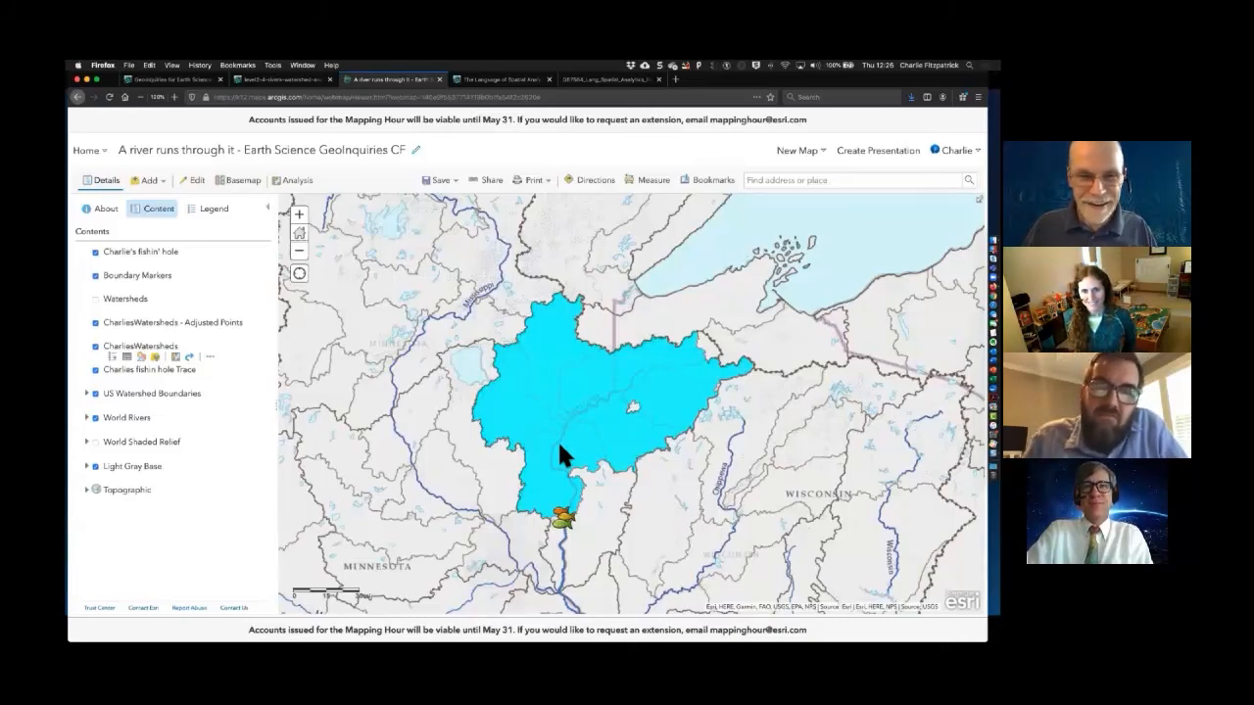
- Switch to the Rivers: Watershed Analysis GeoInquiry PDF and review its title, learning outcomes and account requirements
key(ctrl+shift+Tab)
scroll(404, 252, up, 3)
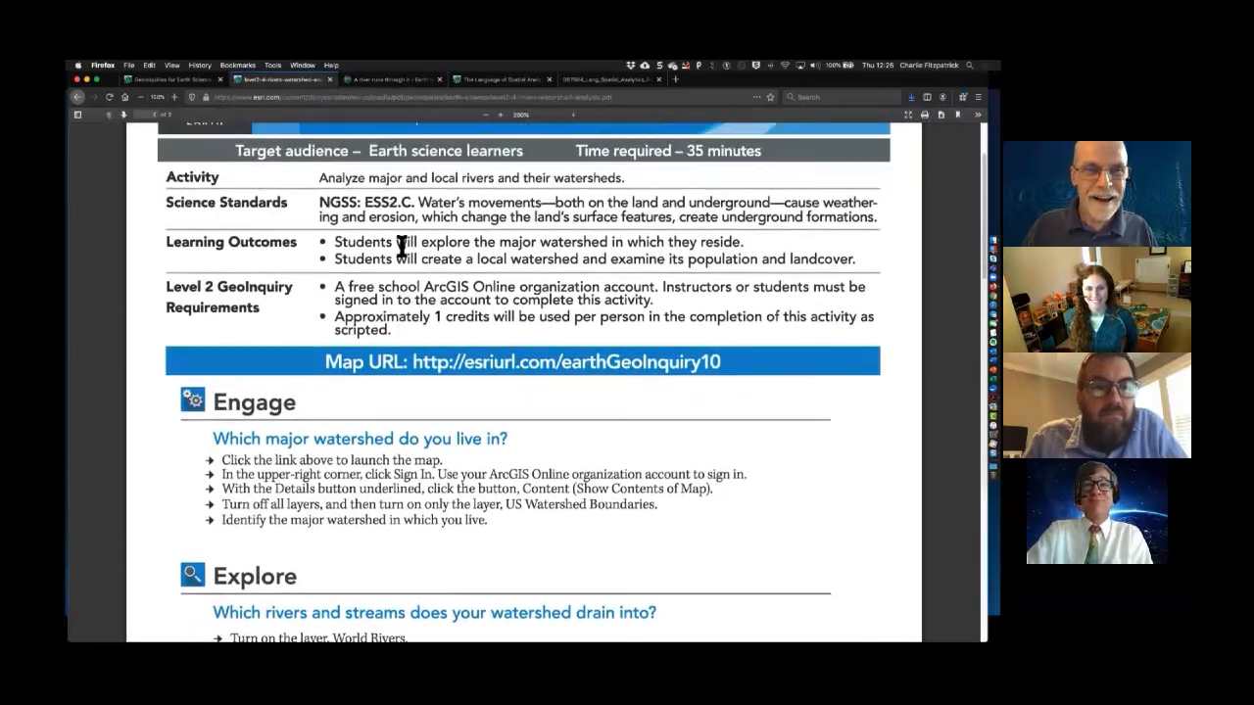
scroll(405, 253, up, 2)
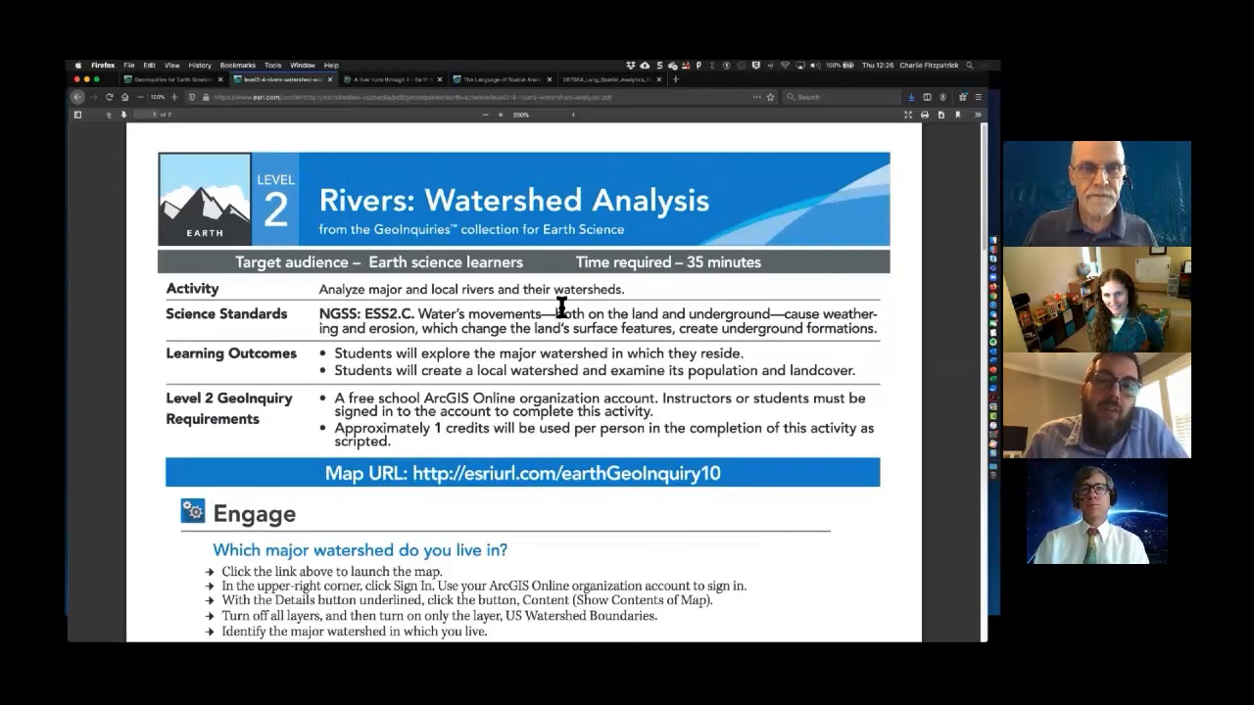
- Return to the river map, open the analysis tools for the fishing hole point, and save the map
click(418, 80)
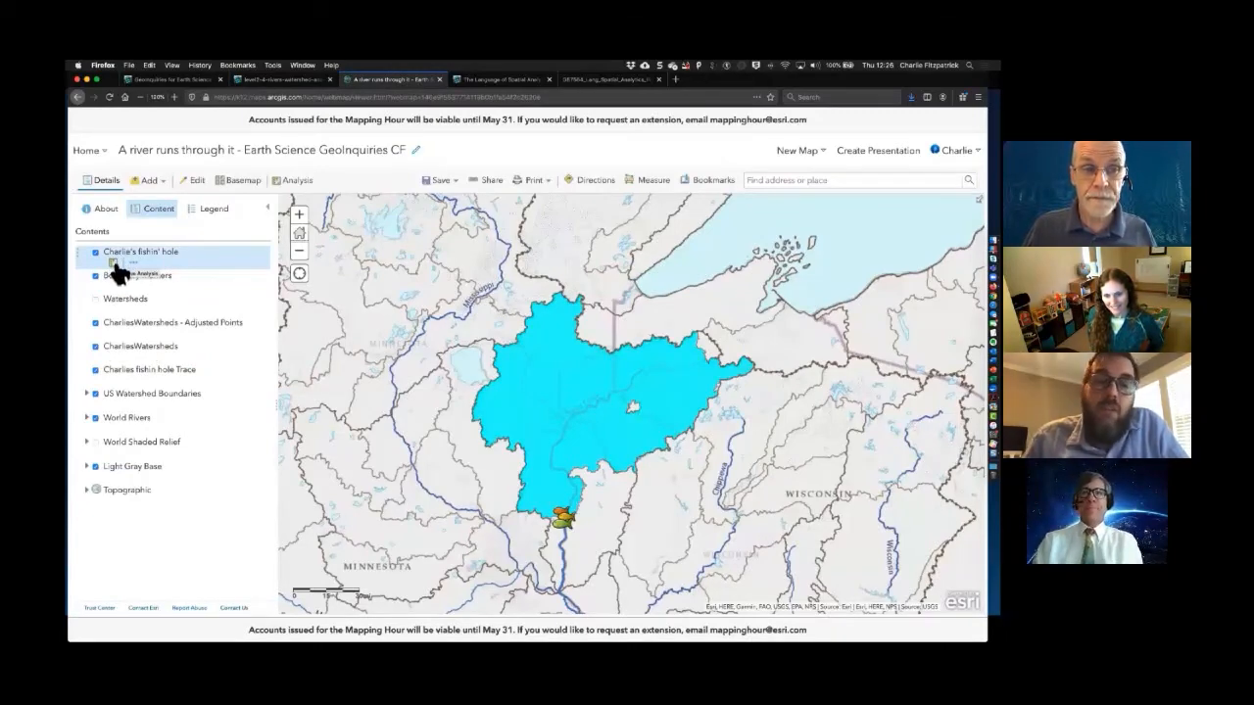
click(115, 265)
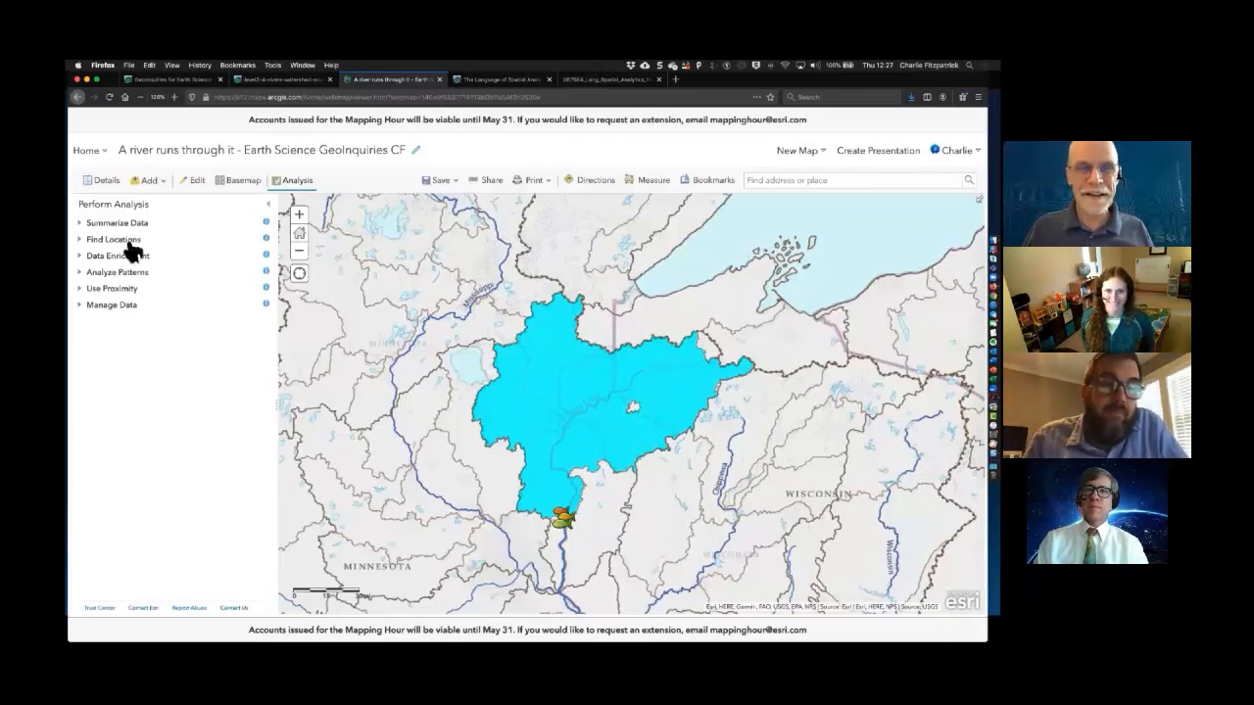
click(439, 186)
click(434, 200)
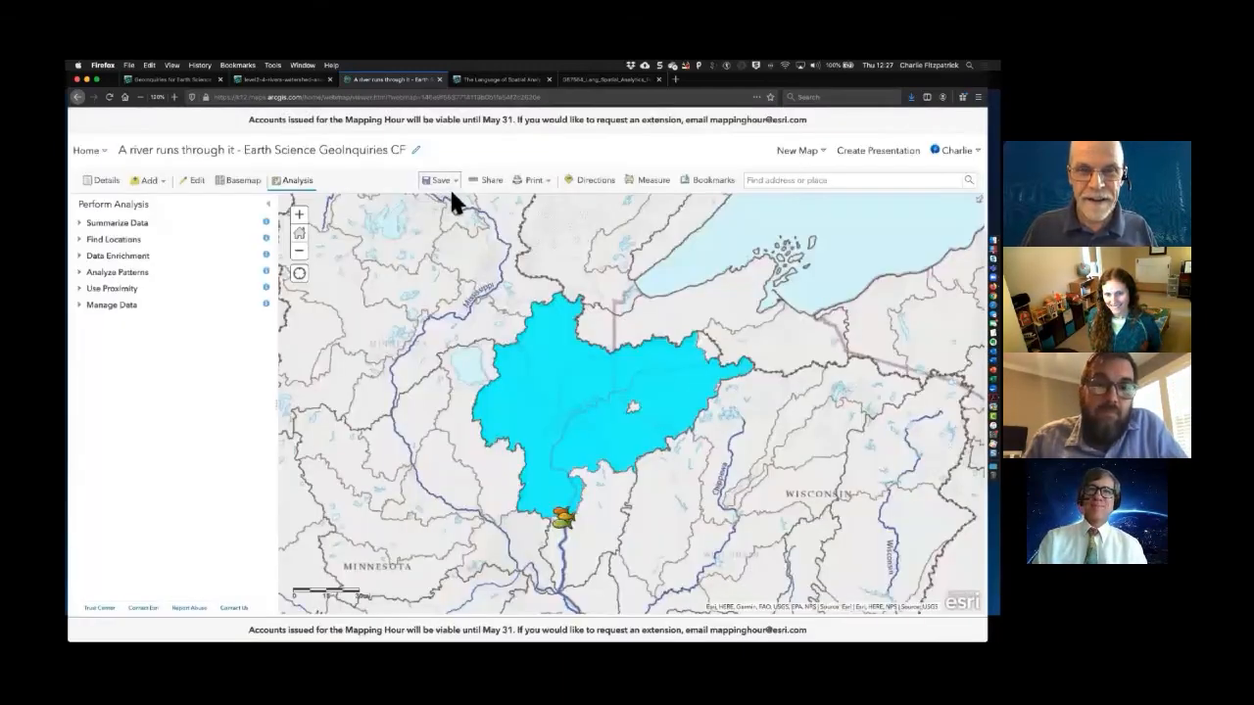
- Share the map with the Mapping Hour group and update the sharing of the watershed and trace layers to match
click(492, 182)
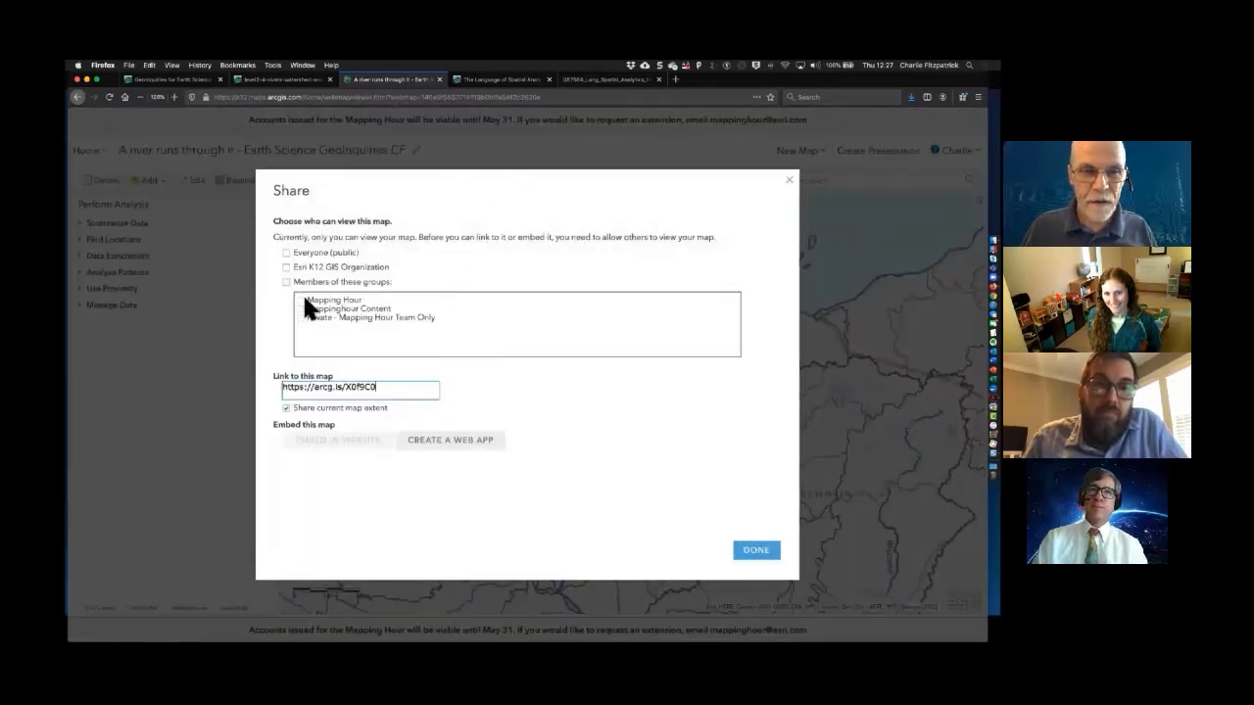
click(301, 301)
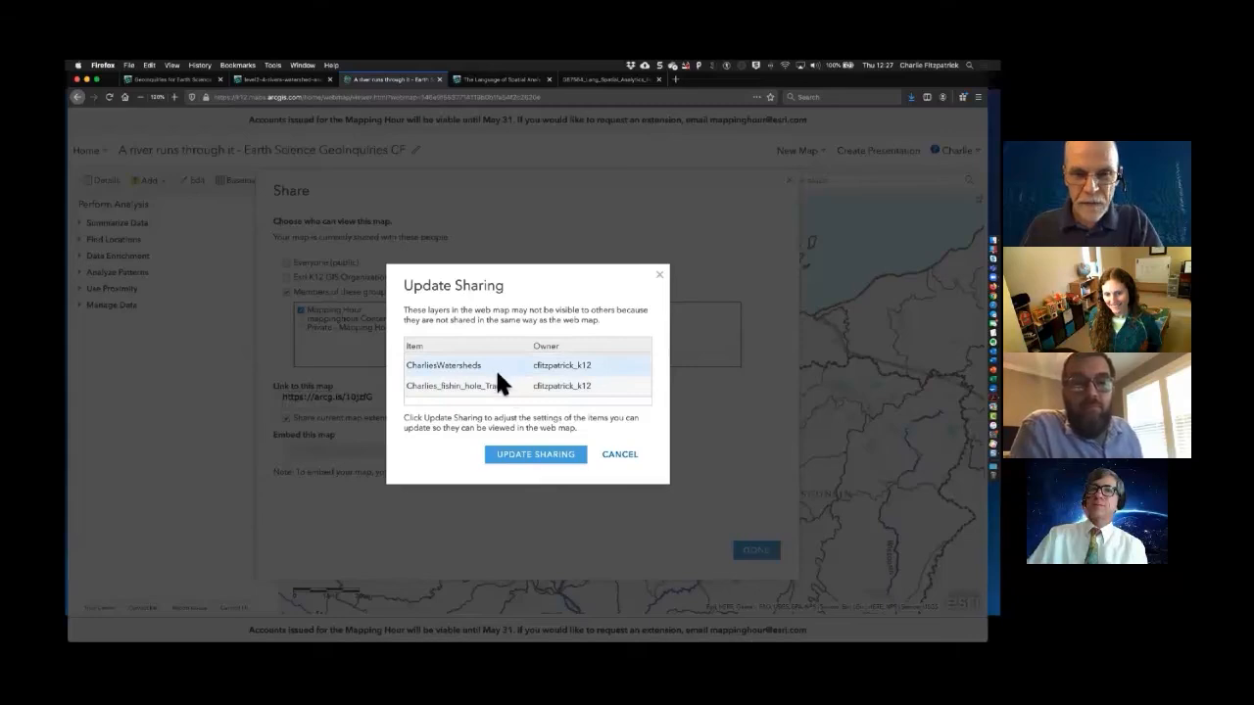
click(536, 458)
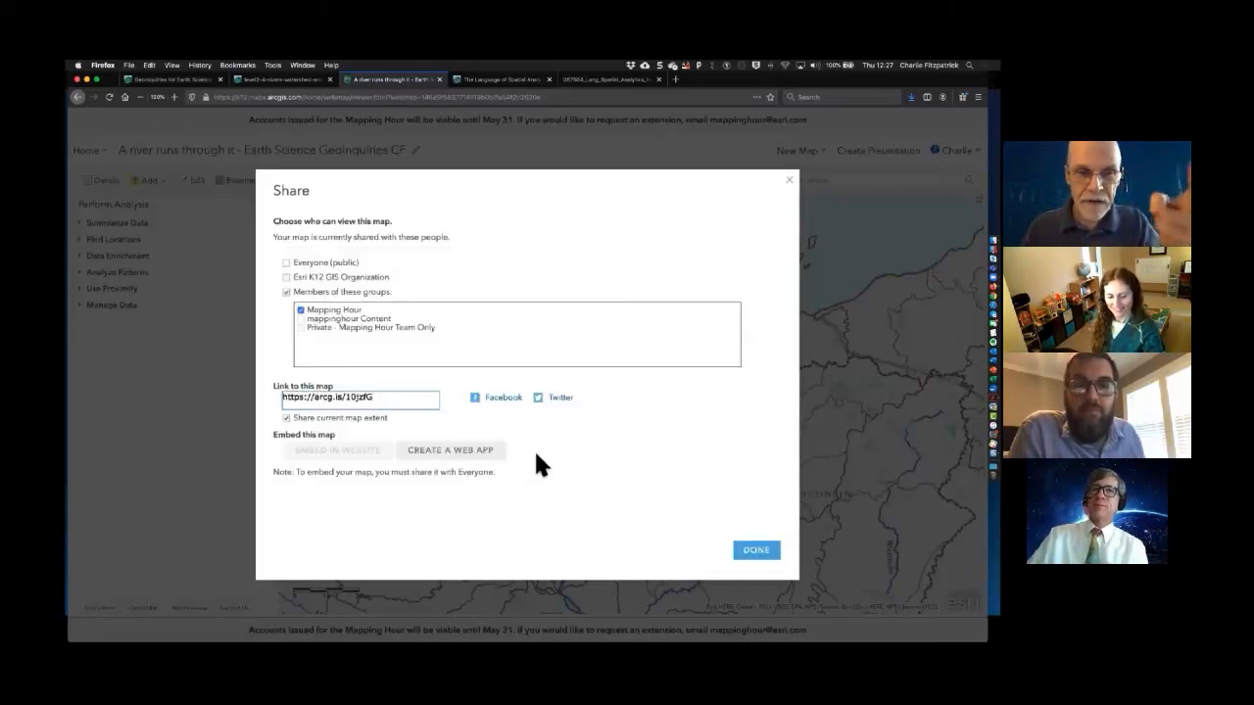
- Extend the map's sharing to Everyone (public), update the watershed and trace layers accordingly, and finish sharing
click(286, 262)
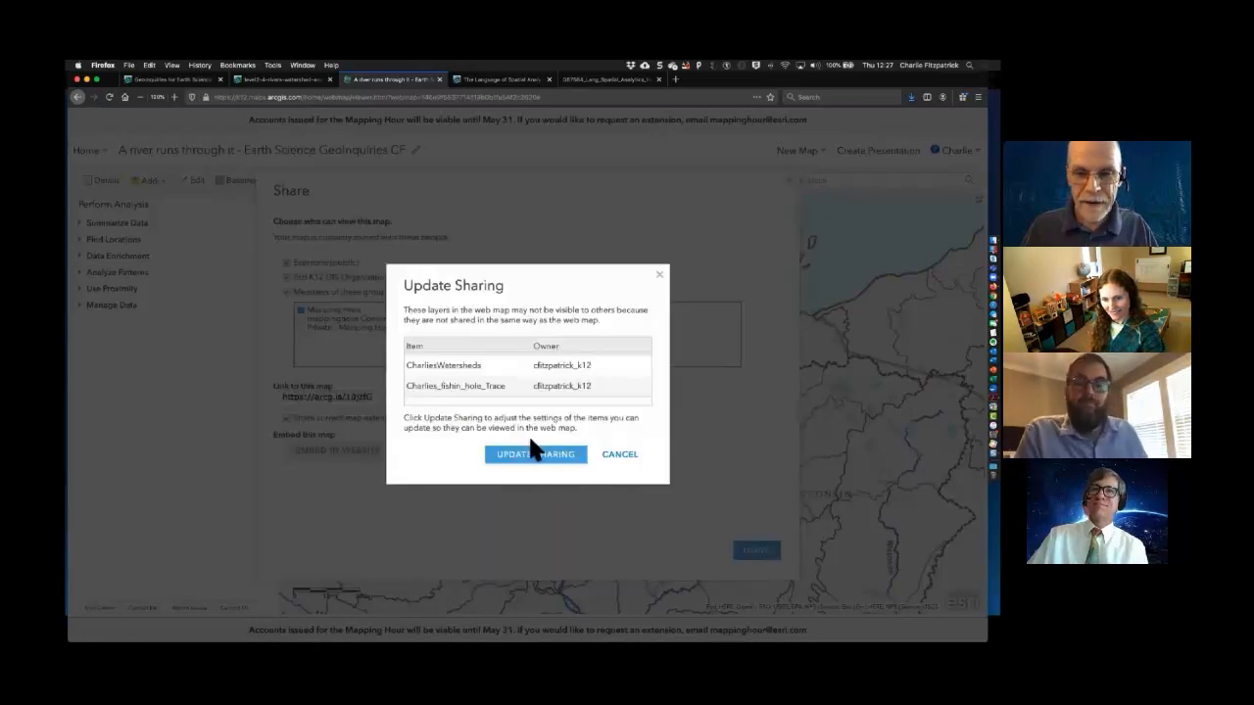
click(539, 456)
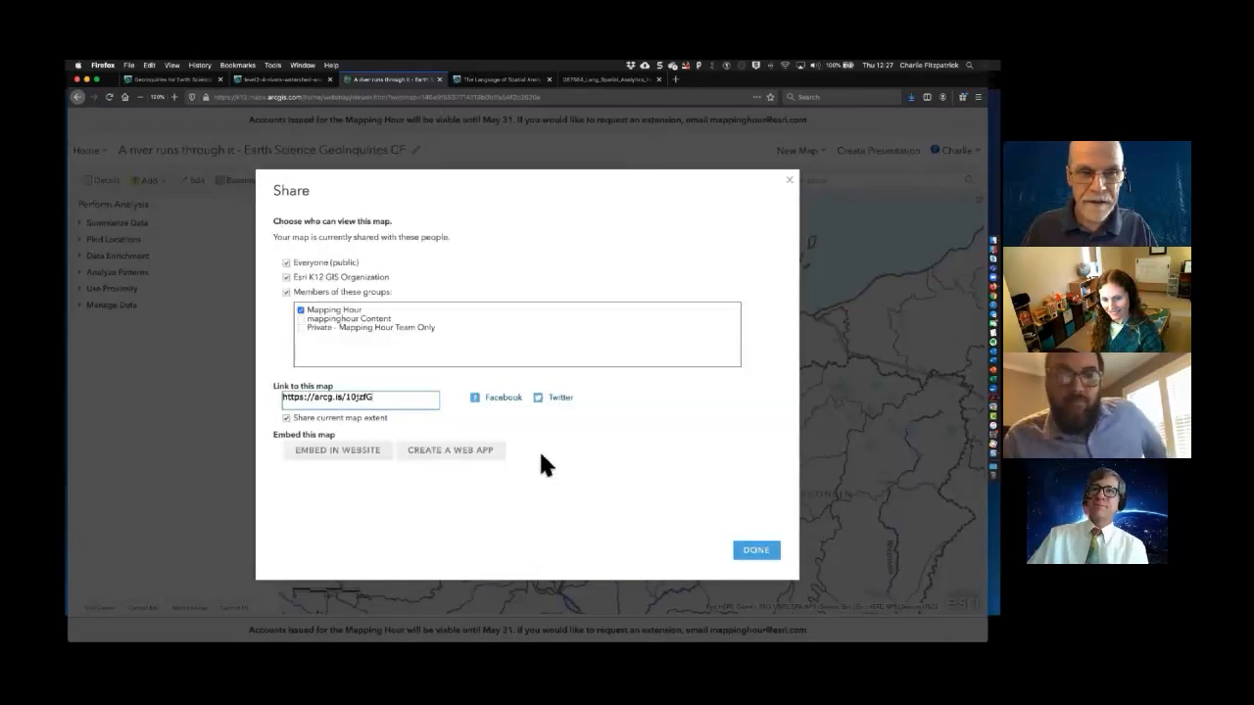
click(766, 553)
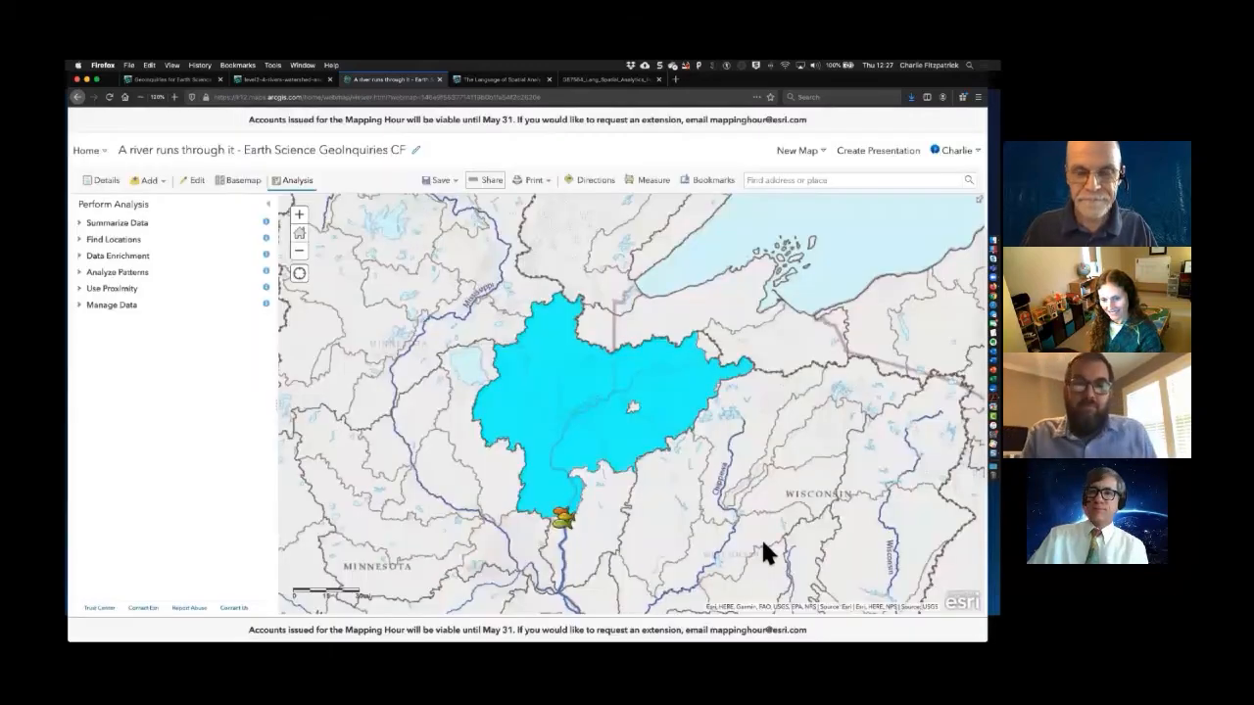